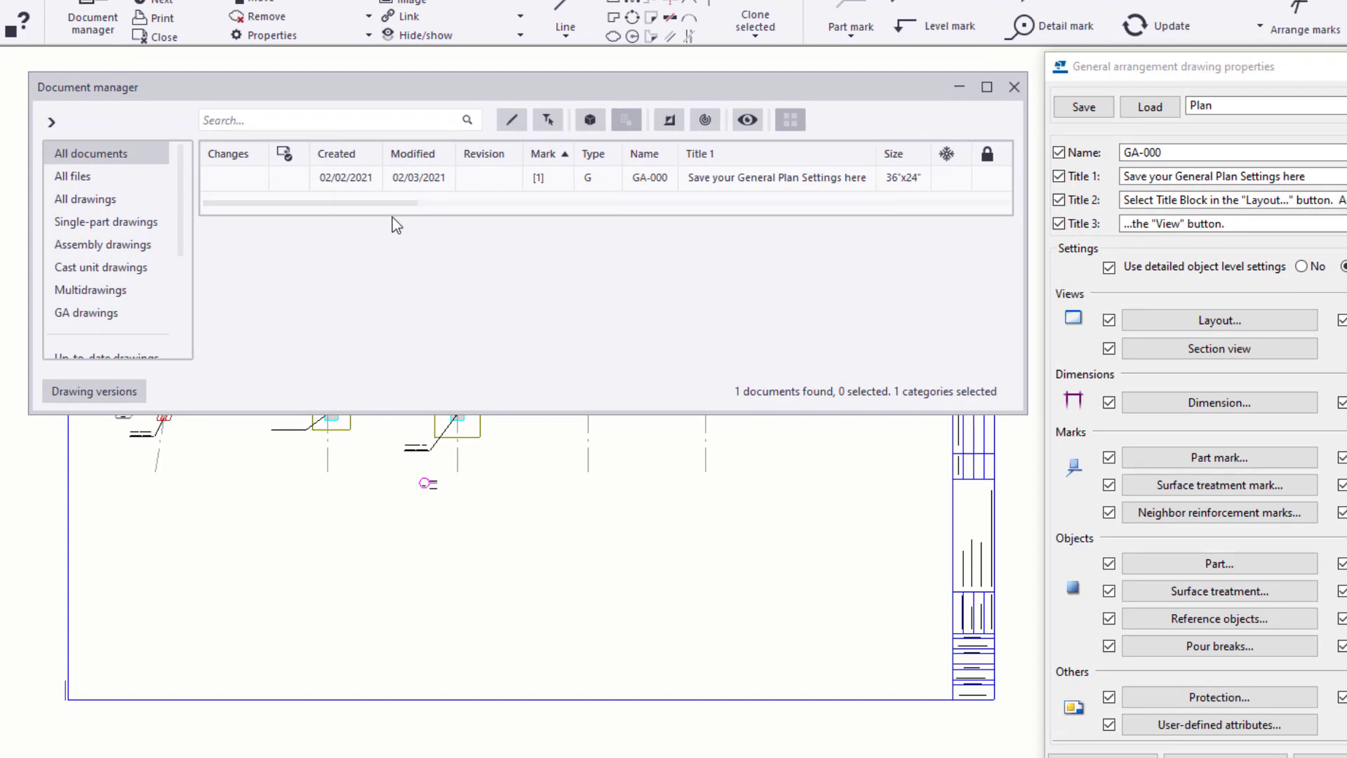
# - Examine the drawing's title fields in the document manager and in the sheet's title block
pyautogui.moveTo(393, 202); pyautogui.dragTo(734, 229)
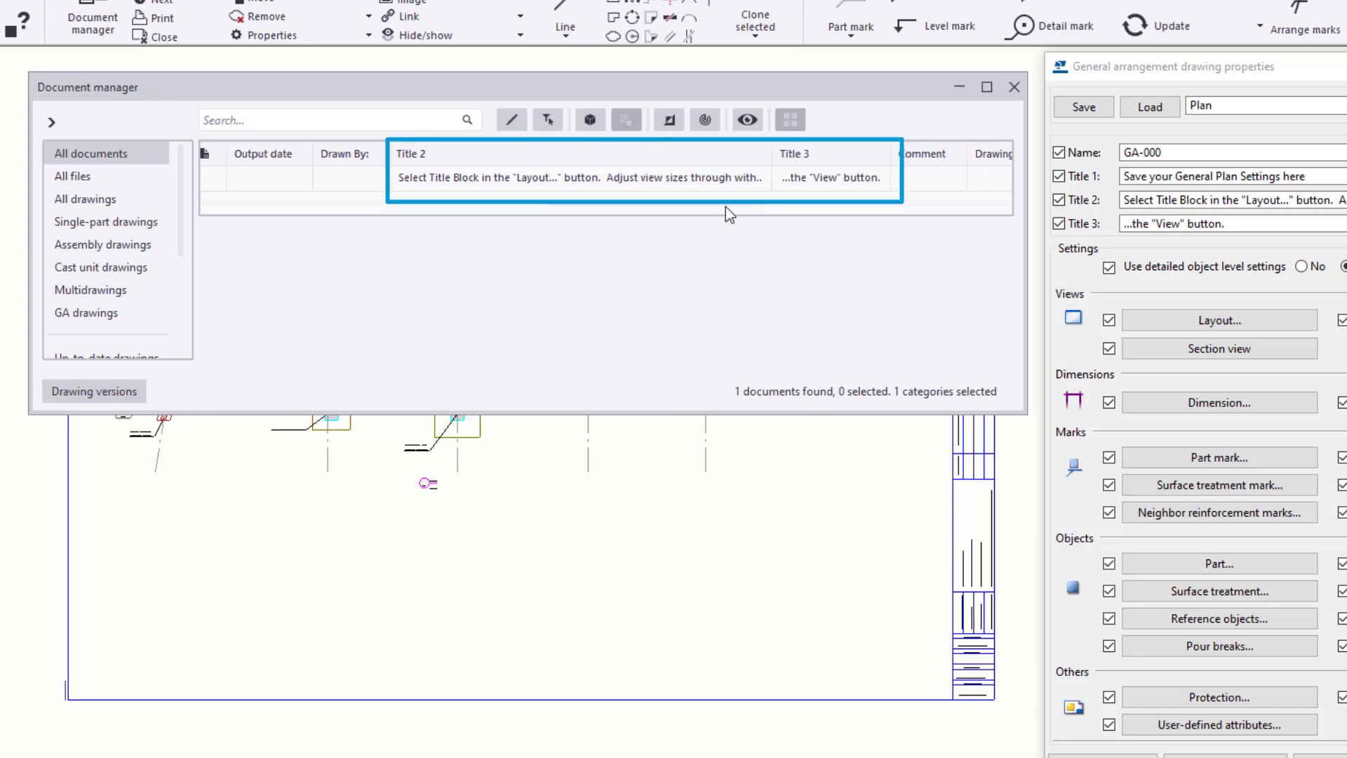
pyautogui.moveTo(725, 205); pyautogui.dragTo(301, 202)
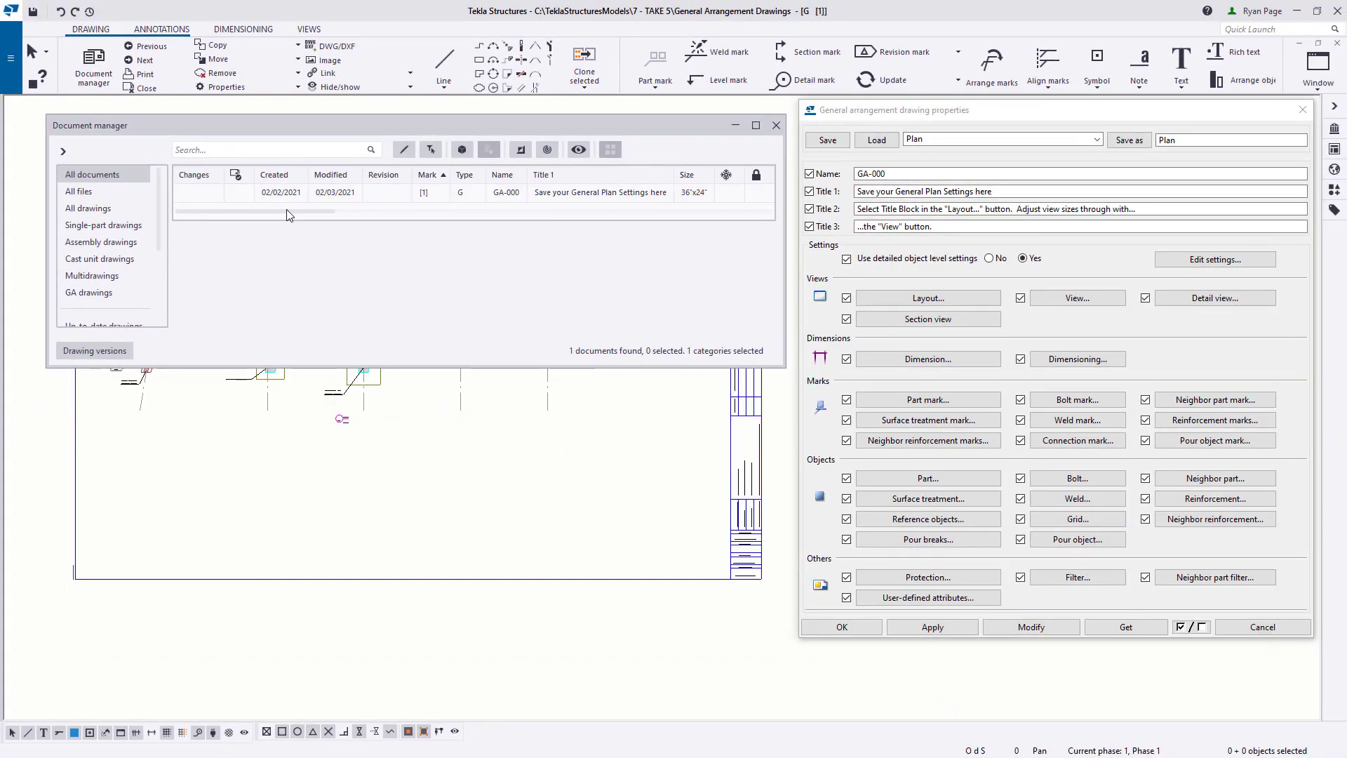
pyautogui.click(777, 126)
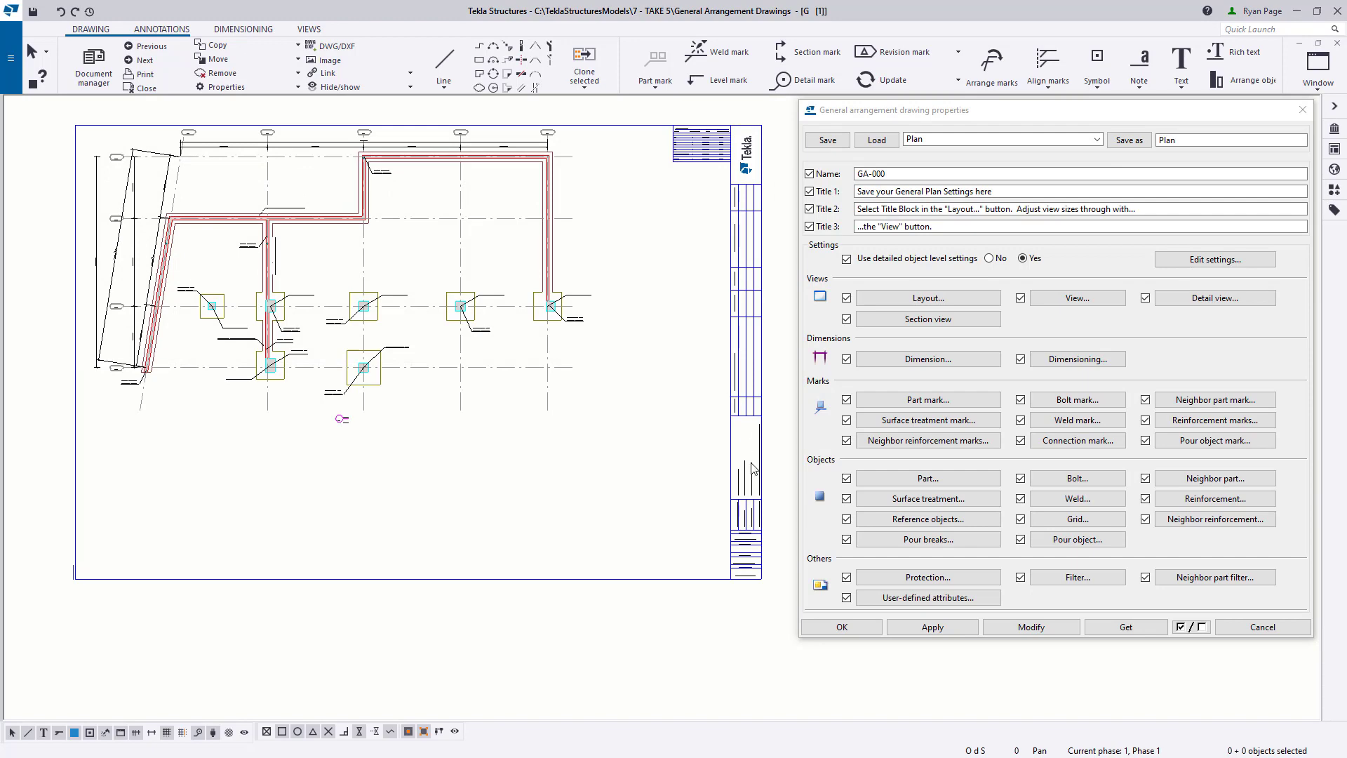
pyautogui.scroll(5, 752, 468)
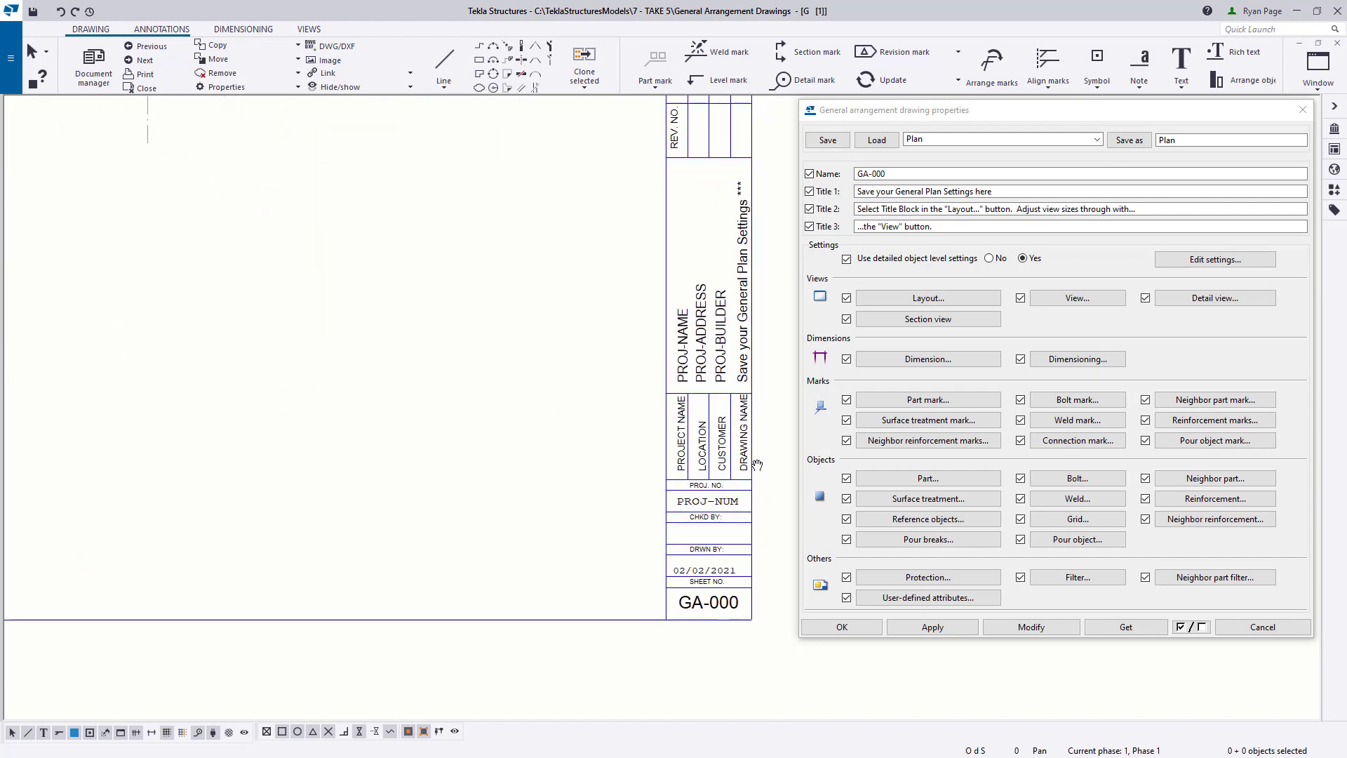
pyautogui.scroll(3, 757, 465)
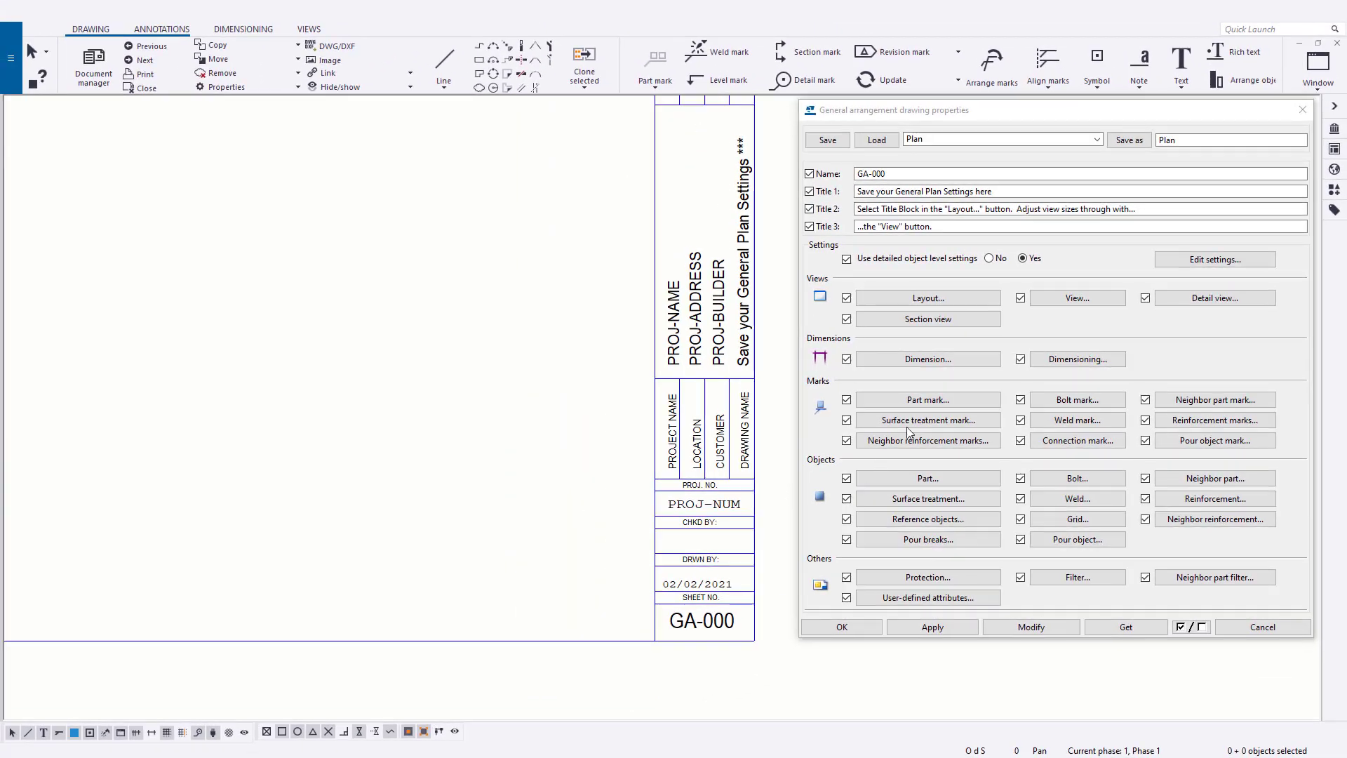
# - Close the drawing, keeping its changes, and open the model's project properties
pyautogui.click(1337, 43)
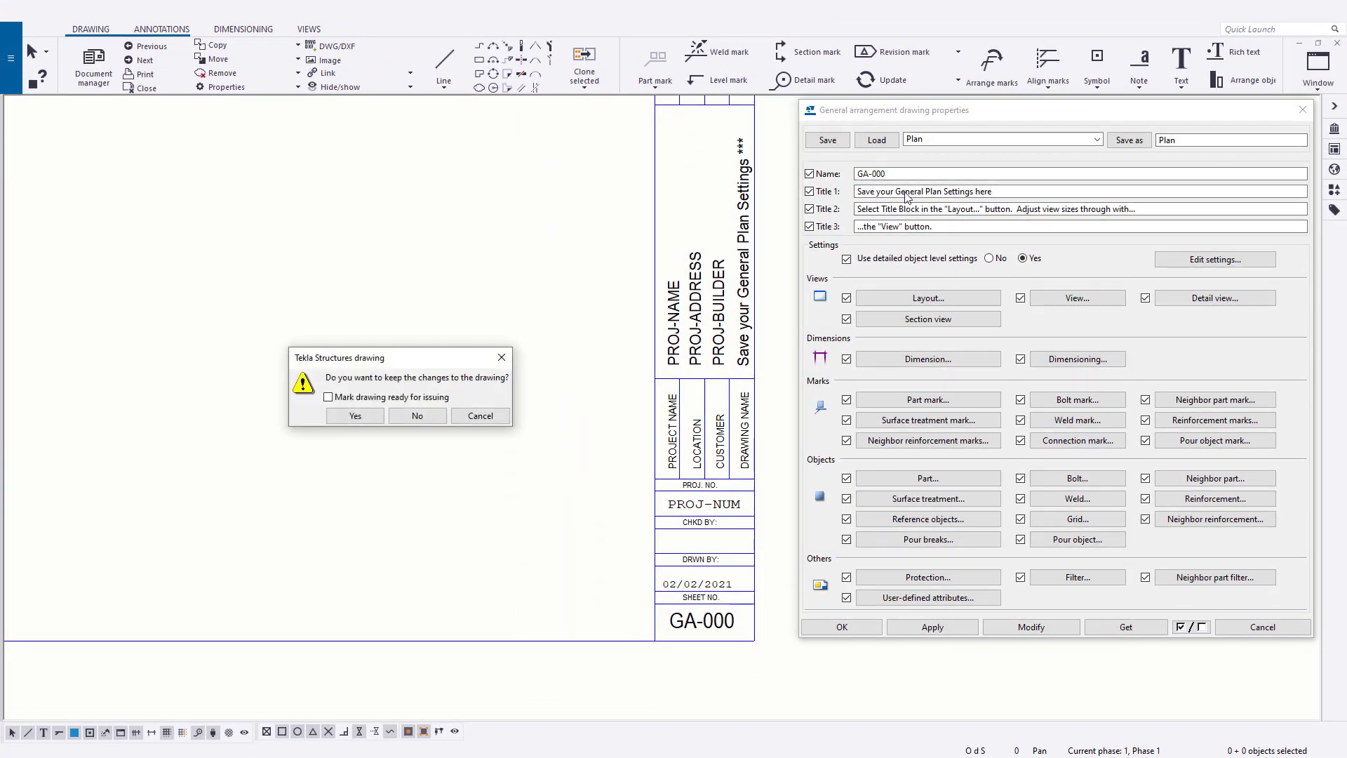
pyautogui.click(354, 416)
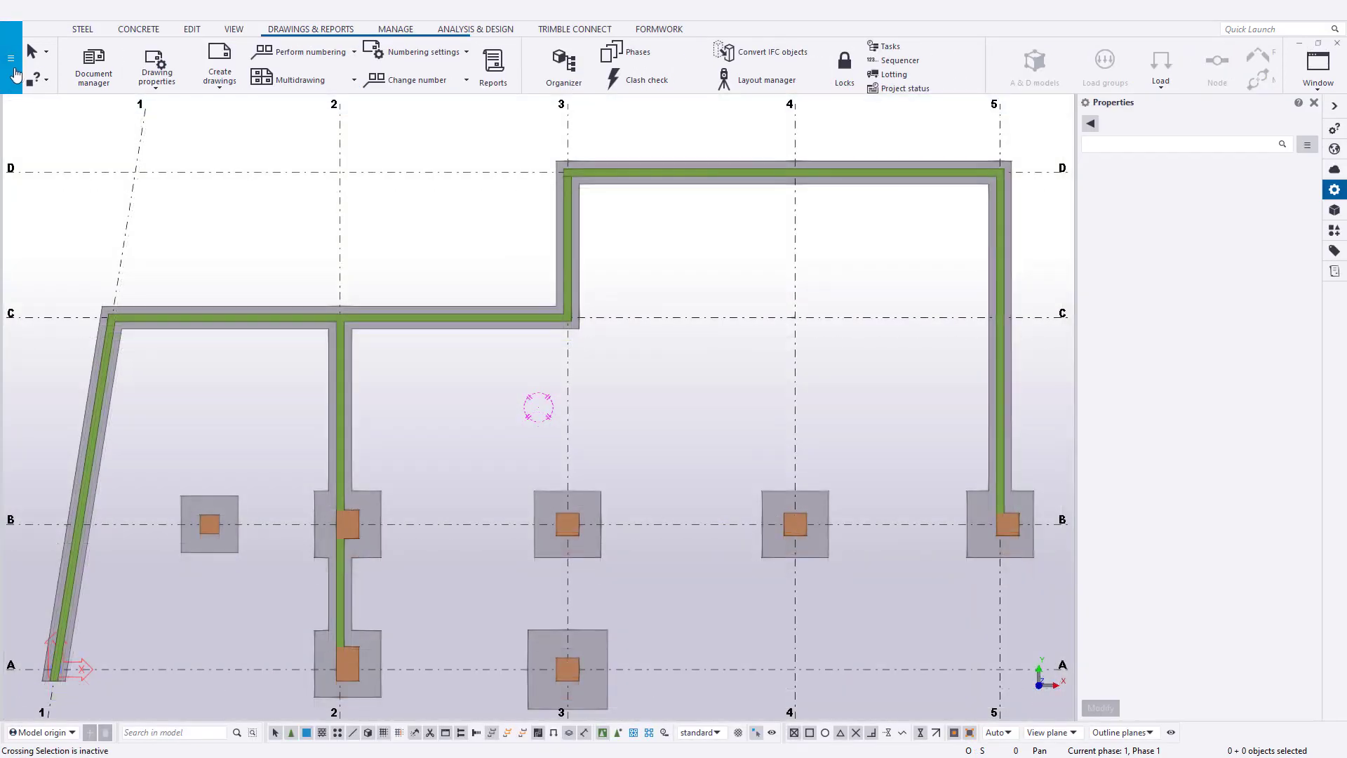
pyautogui.click(13, 73)
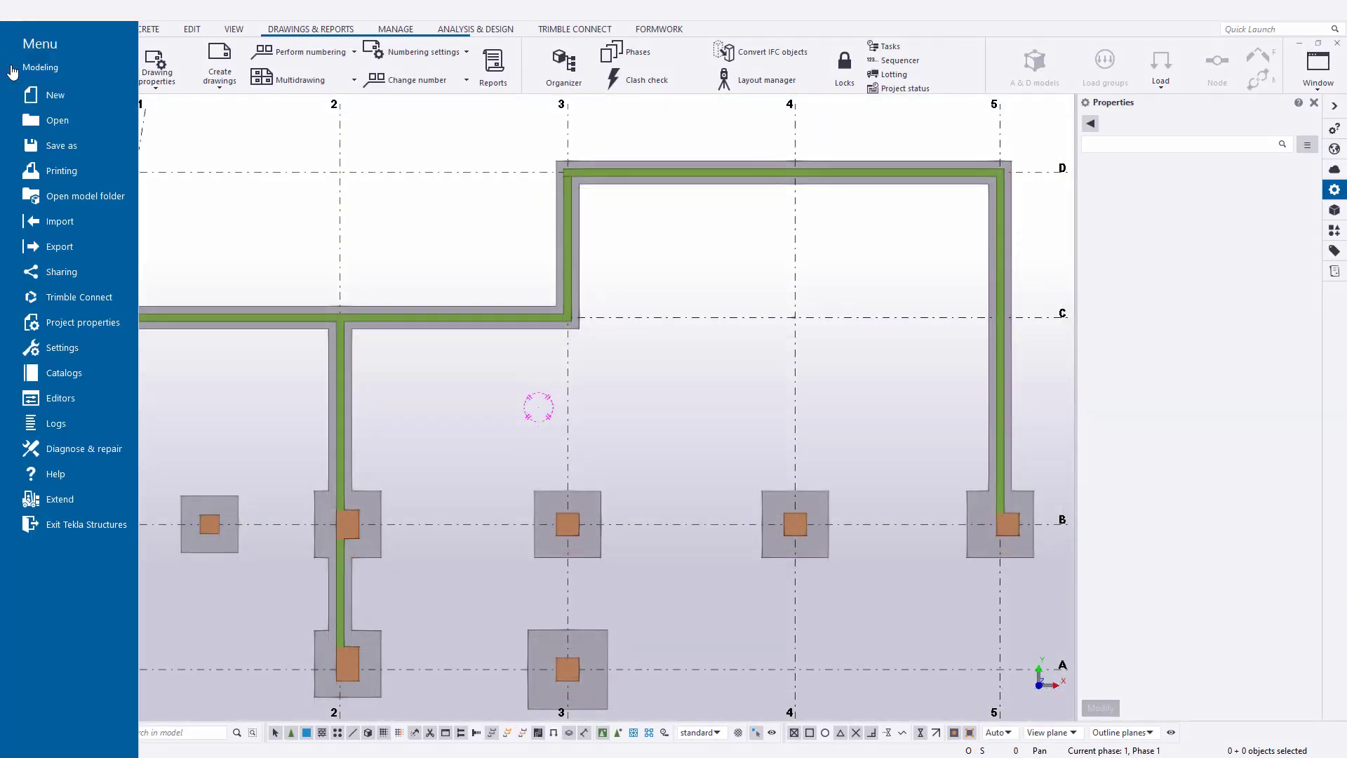
pyautogui.click(84, 323)
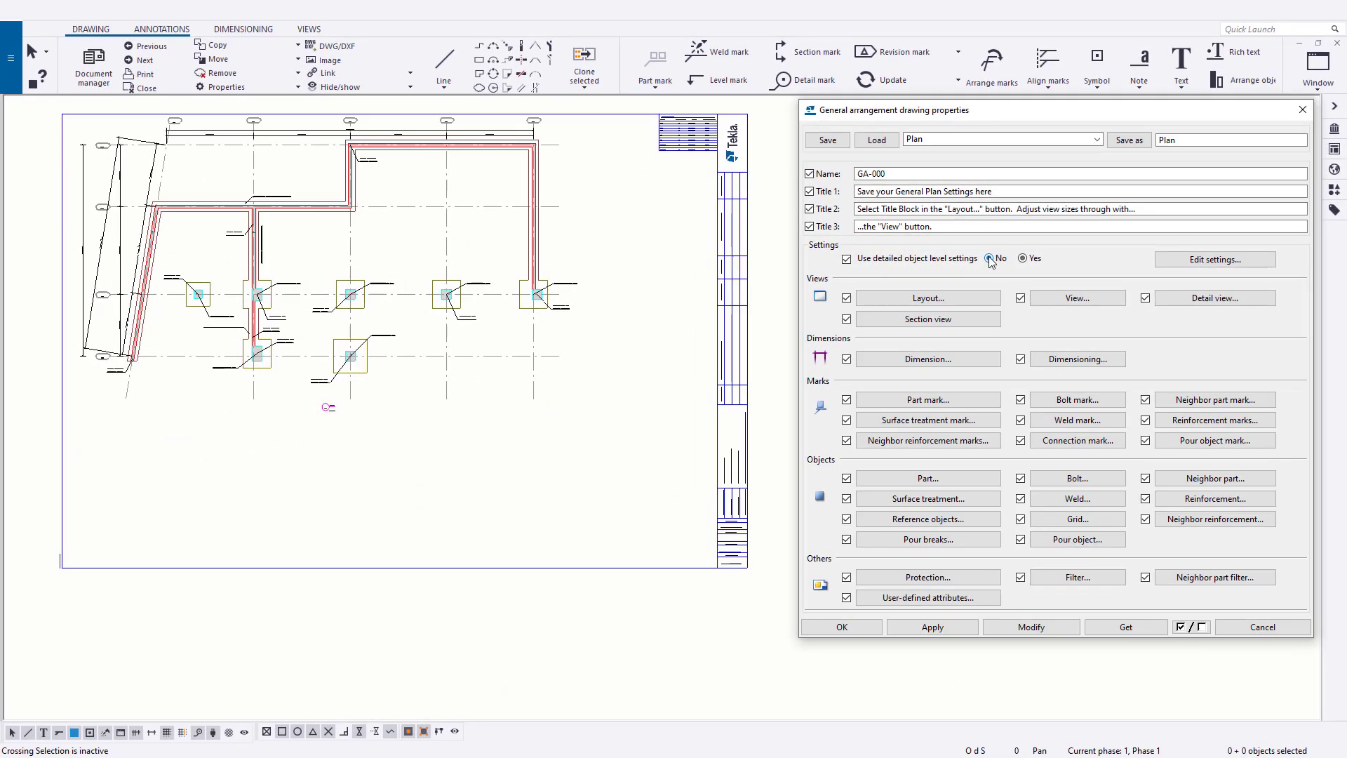
# - Set the use of detailed object level settings to No and modify the drawing with it
pyautogui.click(814, 264)
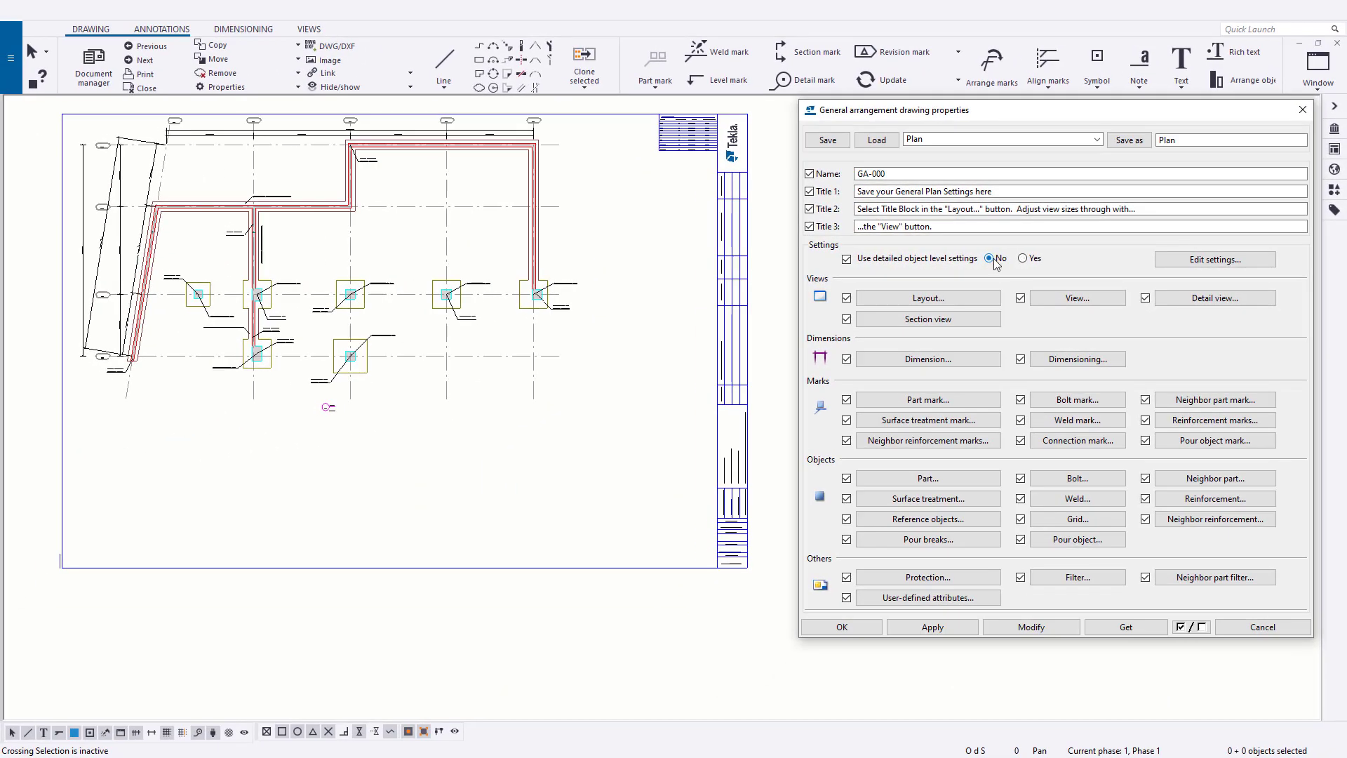
pyautogui.click(1041, 626)
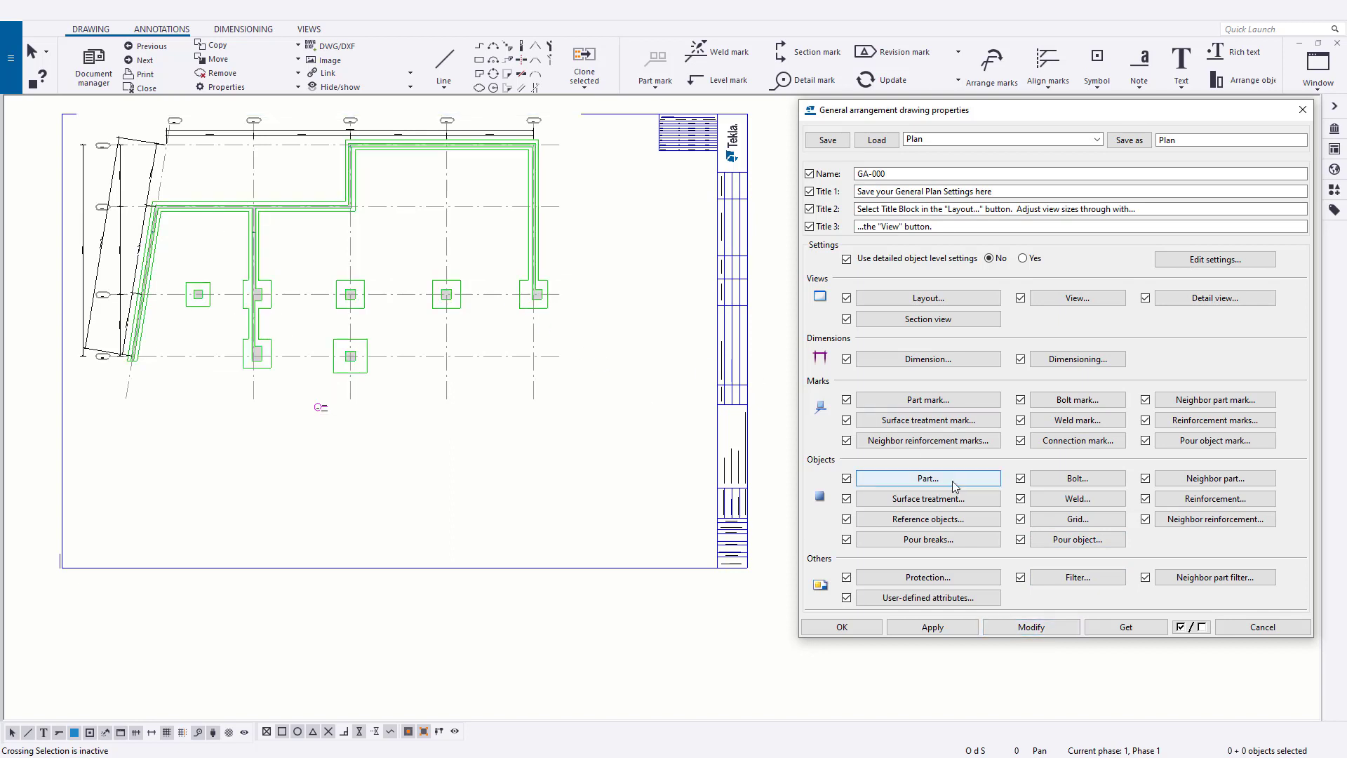
# - Inspect the mark content in the general part mark properties, then close them
pyautogui.click(972, 406)
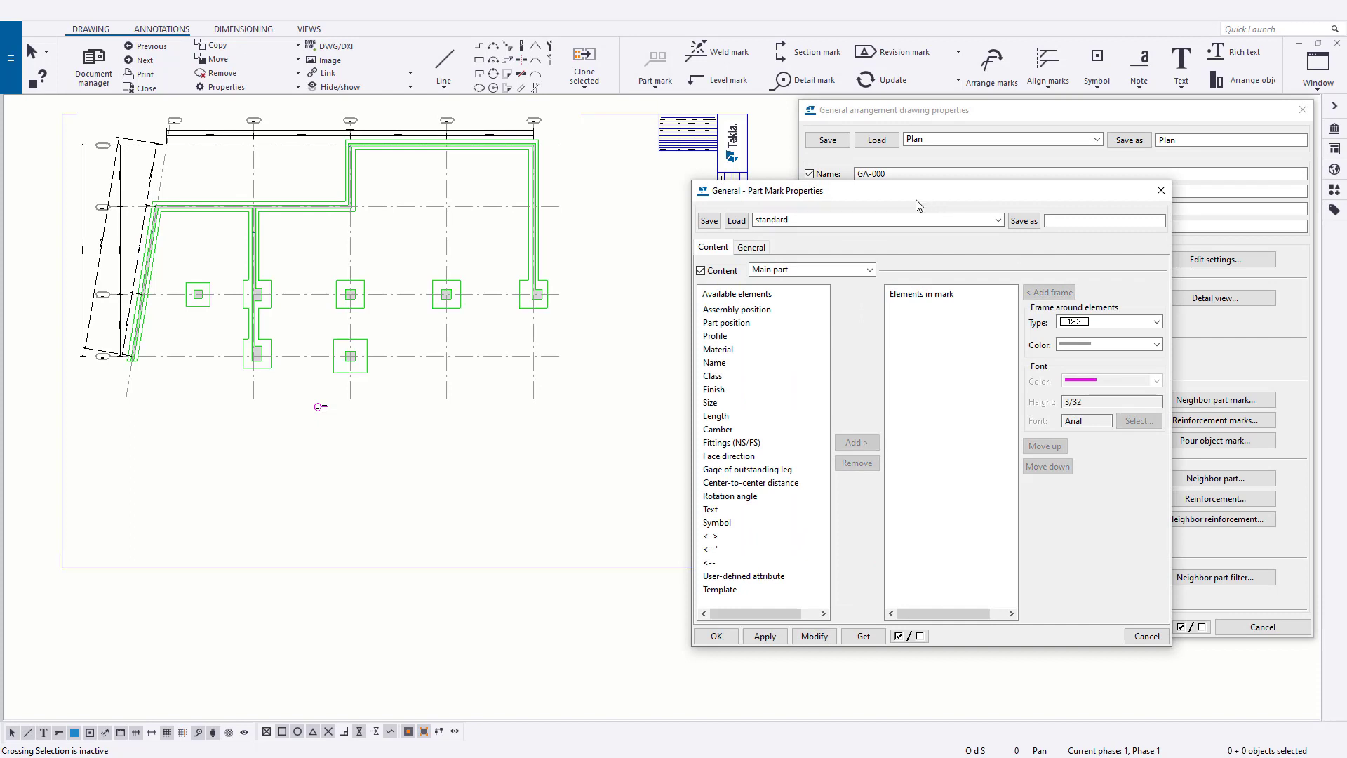
pyautogui.moveTo(916, 200); pyautogui.dragTo(852, 221)
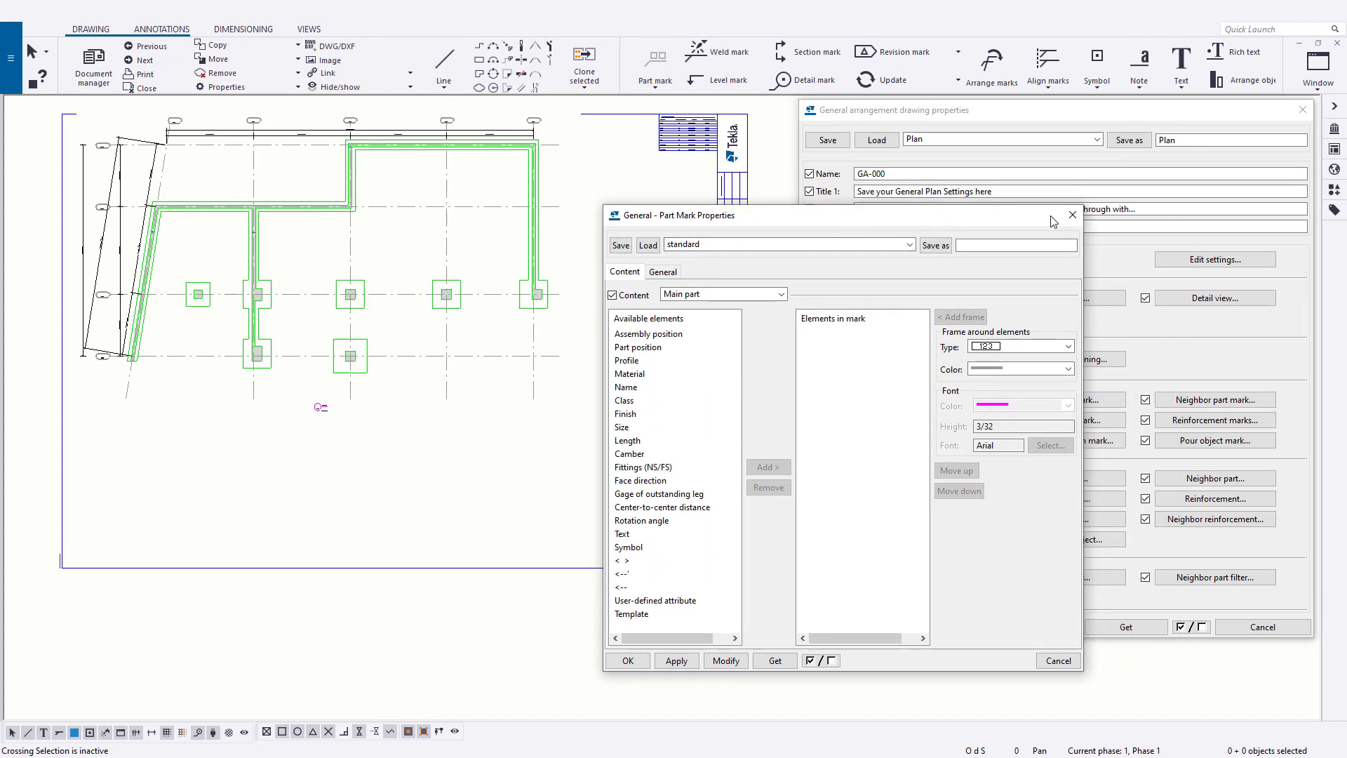
pyautogui.click(1072, 214)
# - Inspect the content, appearance and fill settings of the general part properties, then close them
pyautogui.click(951, 479)
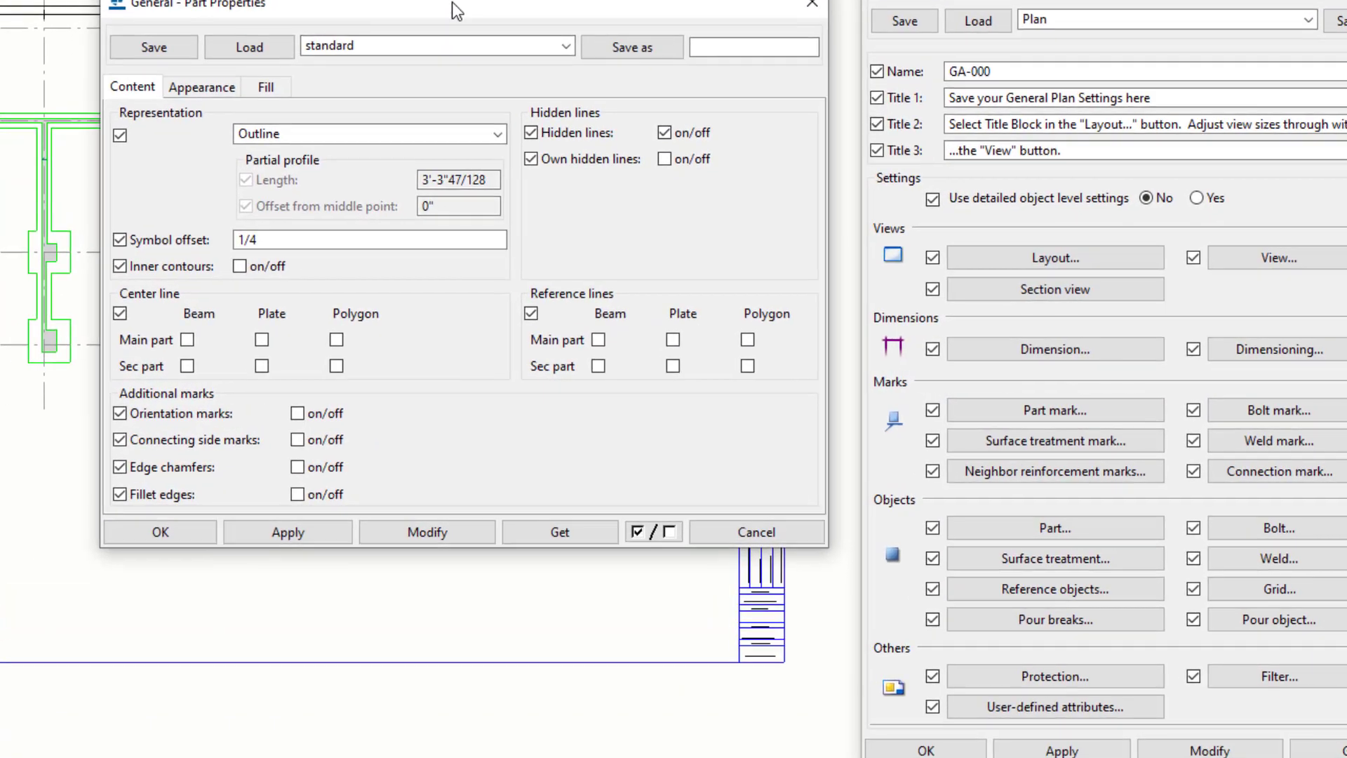
pyautogui.moveTo(452, 2); pyautogui.dragTo(868, 24)
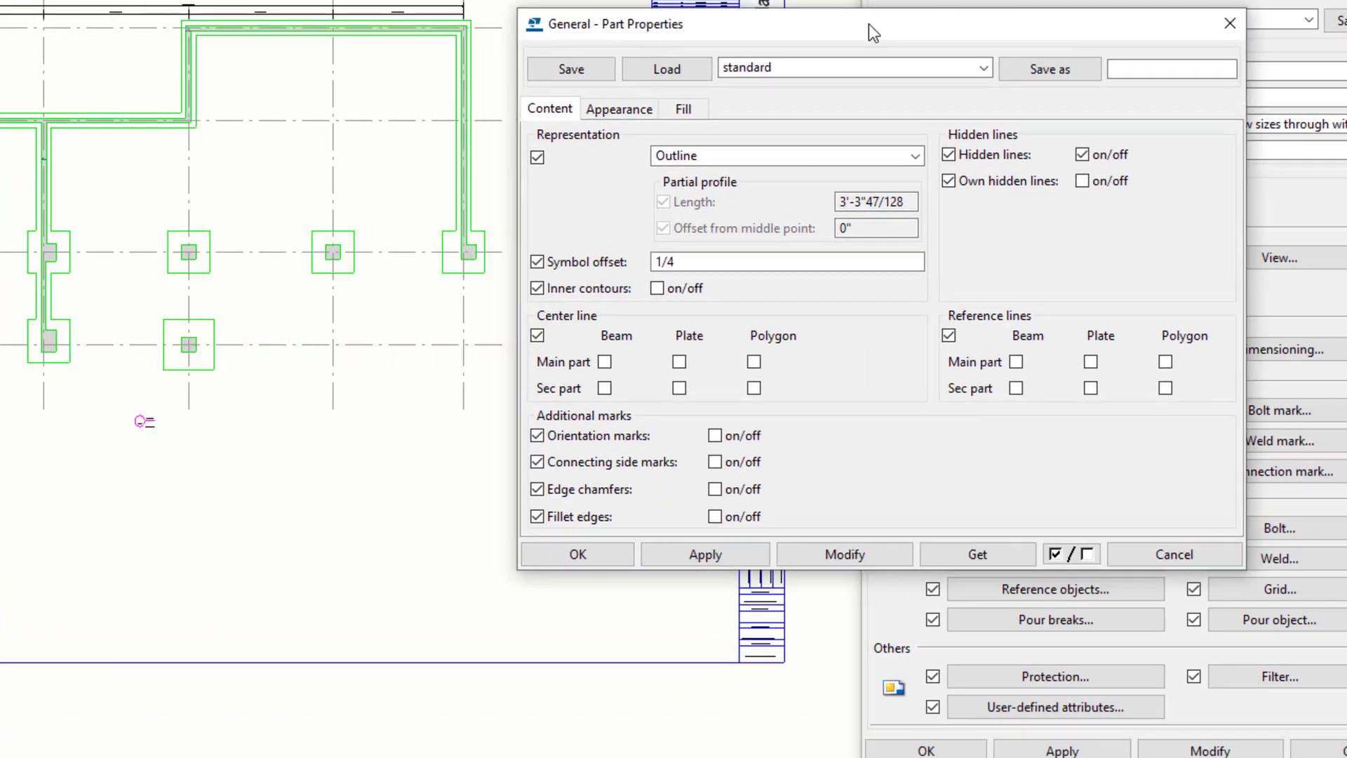
pyautogui.click(651, 111)
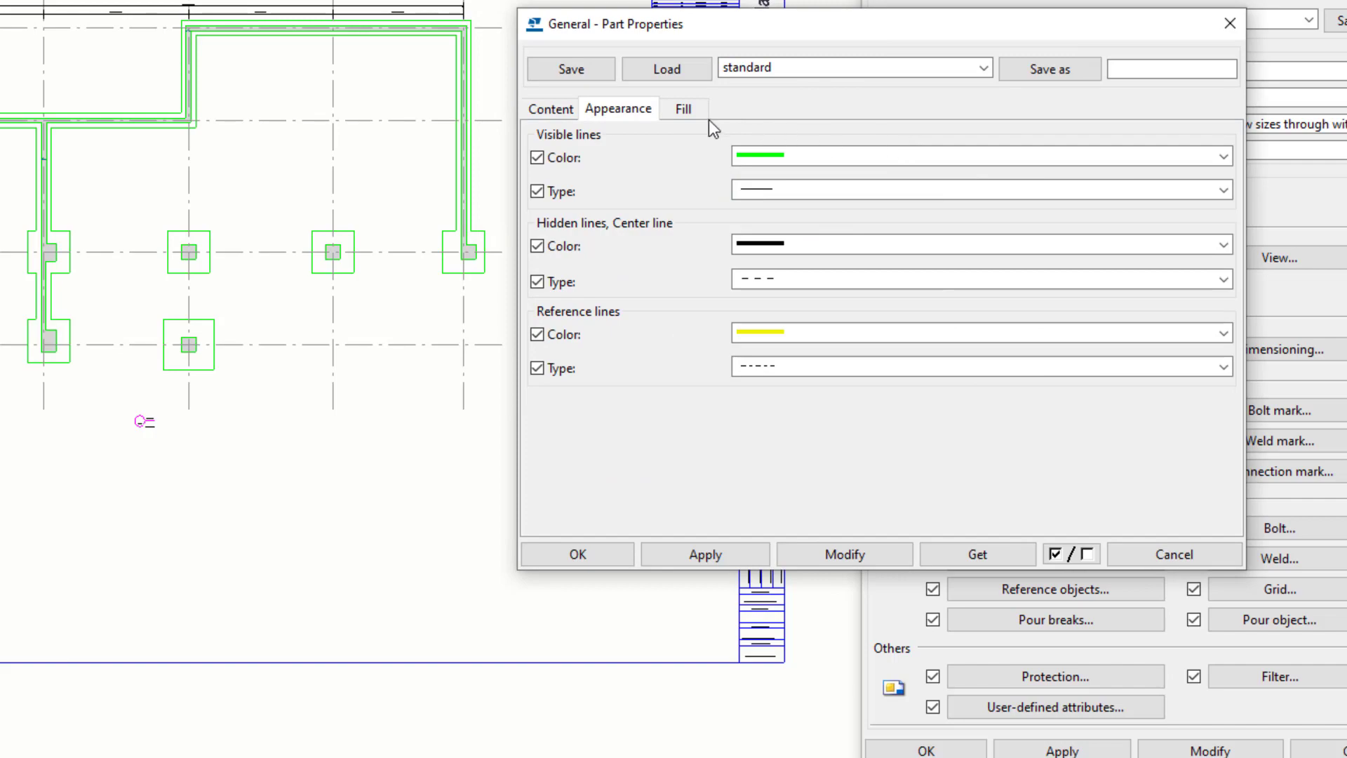
pyautogui.click(684, 109)
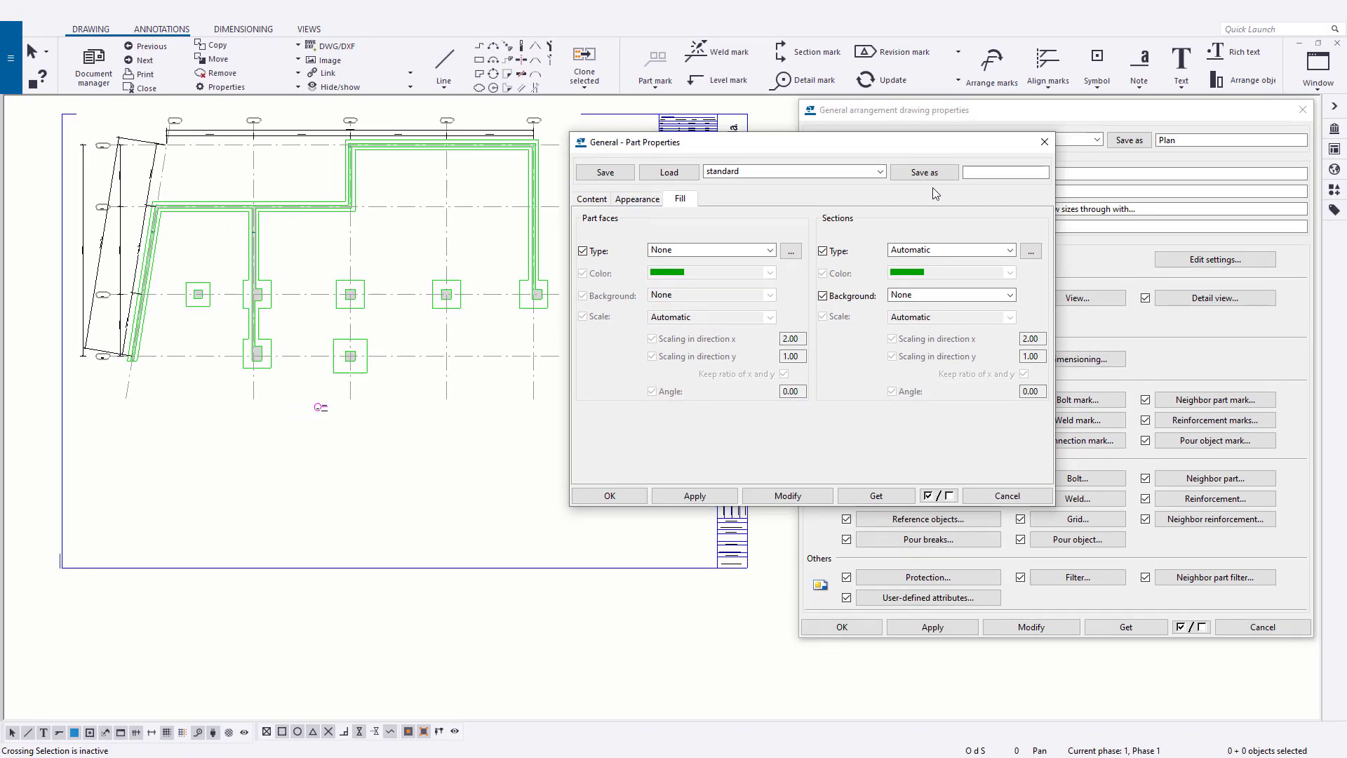
pyautogui.click(1044, 141)
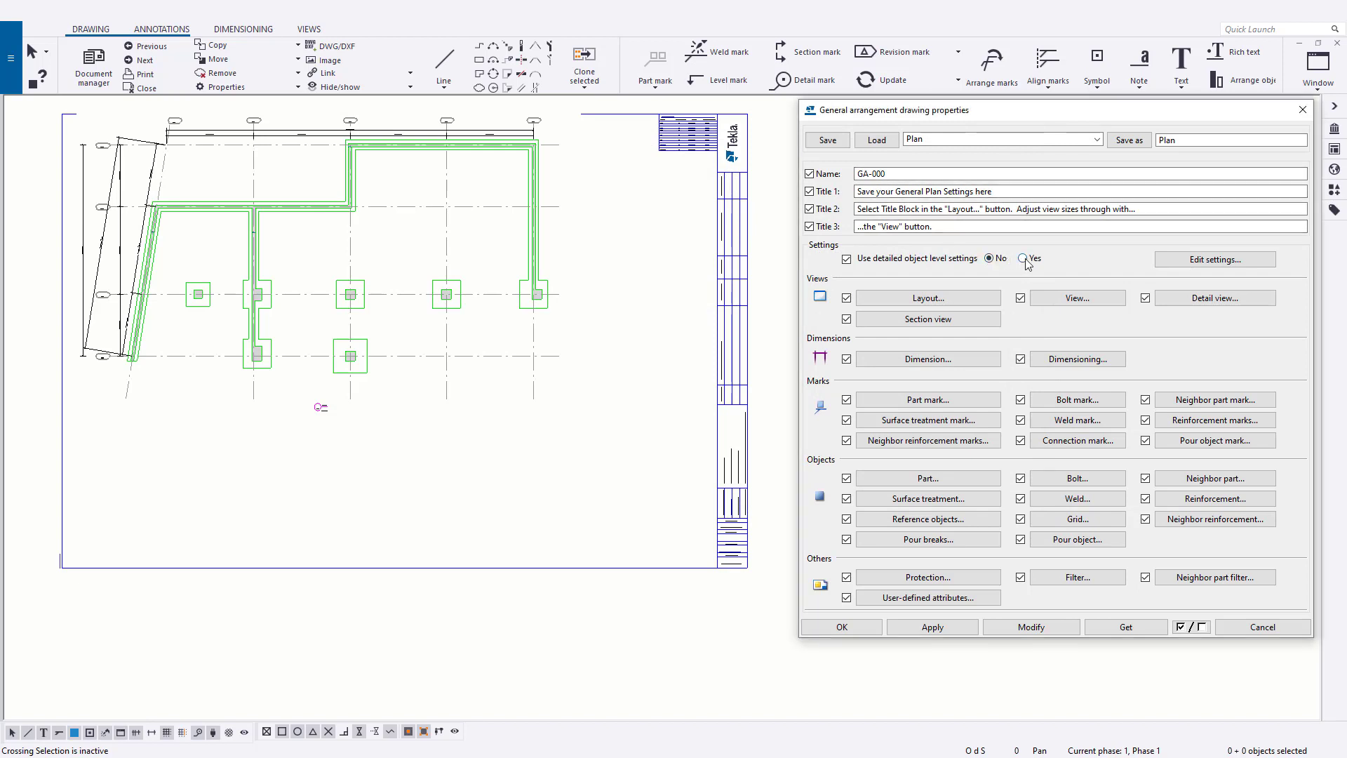
# - Set the use of detailed object level settings back to Yes and modify the drawing
pyautogui.click(1054, 629)
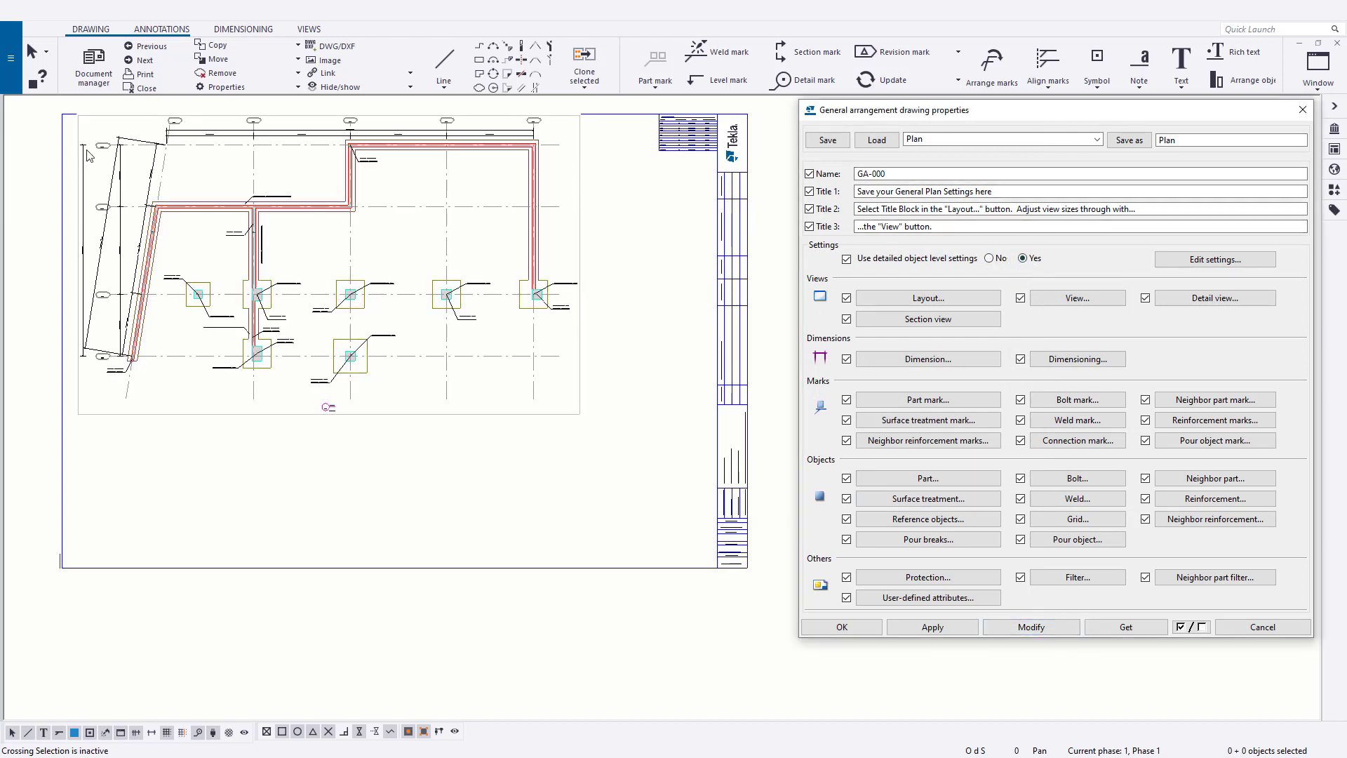
# - Review the line colors and thicknesses used for printing the drawing, then close the print settings
pyautogui.click(11, 58)
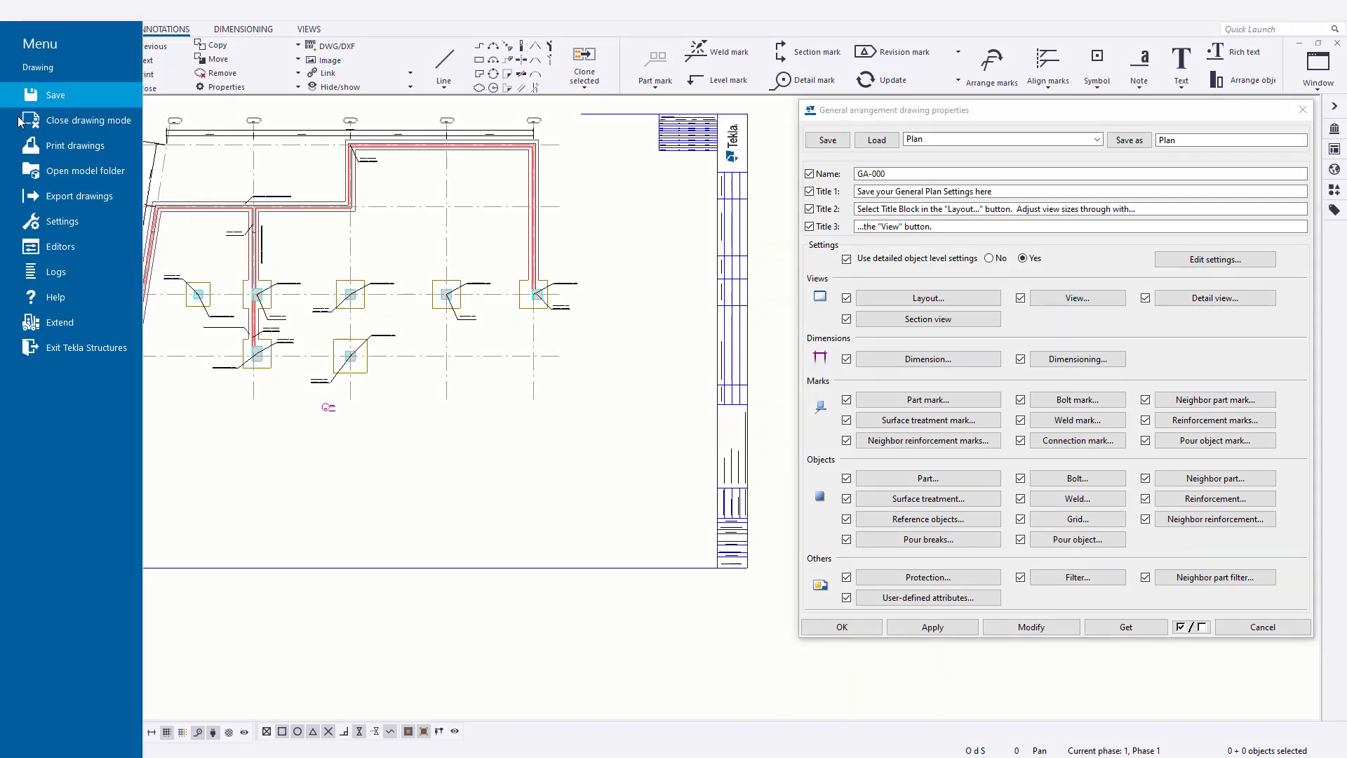
pyautogui.click(75, 146)
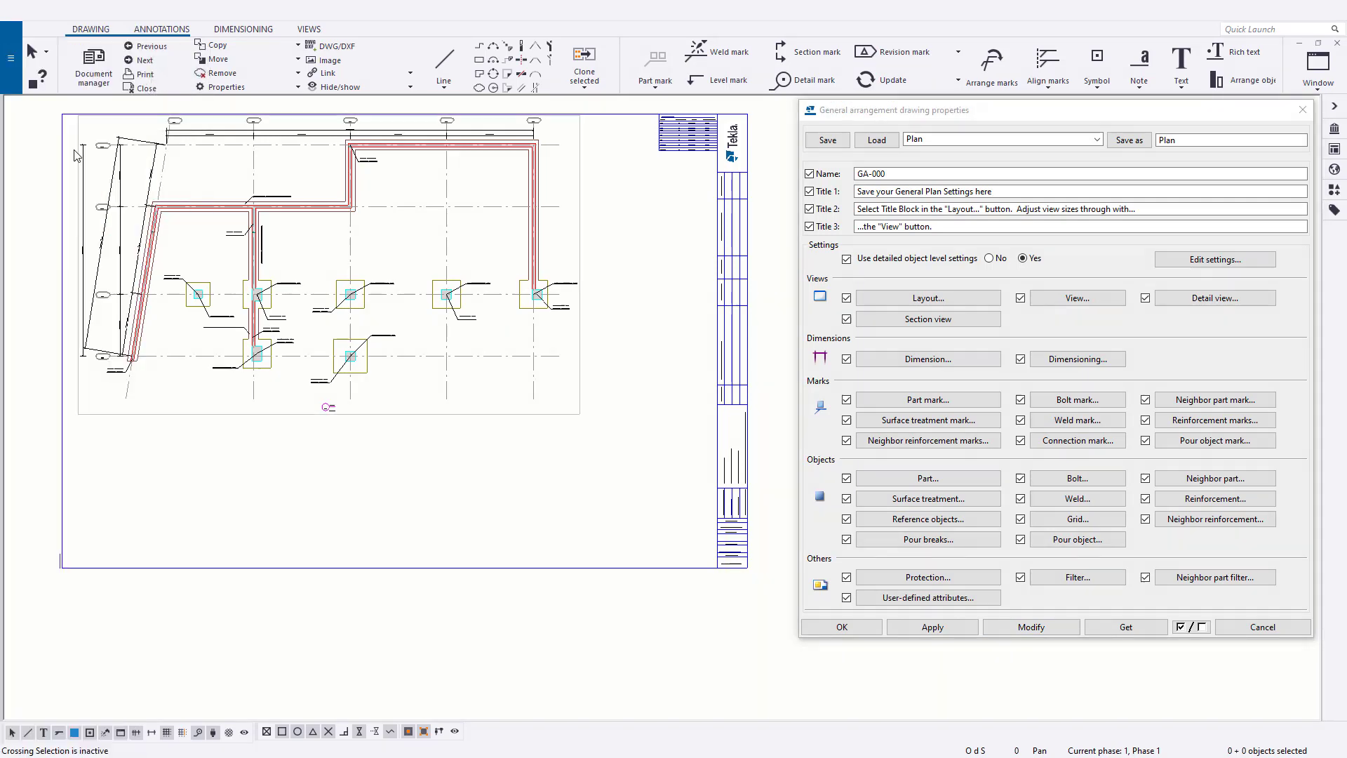
pyautogui.click(219, 176)
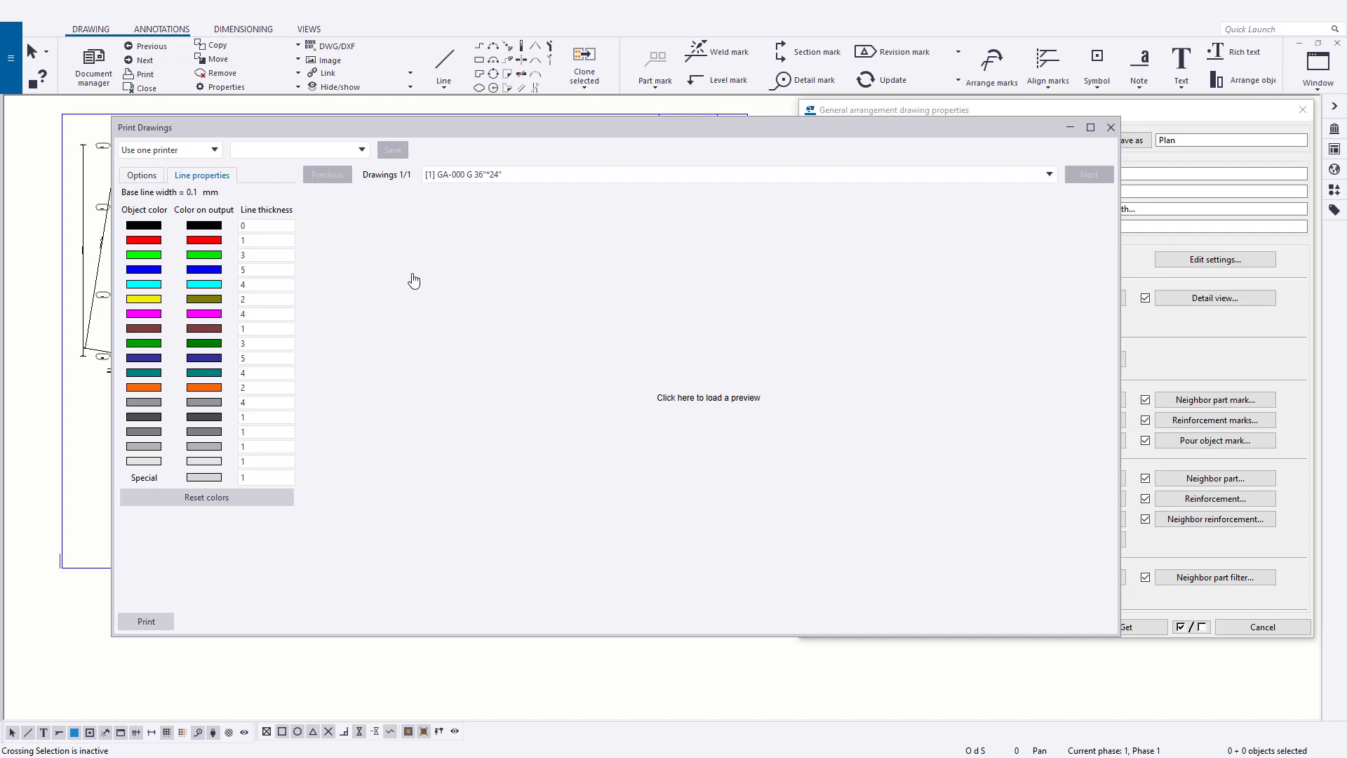
pyautogui.click(1109, 129)
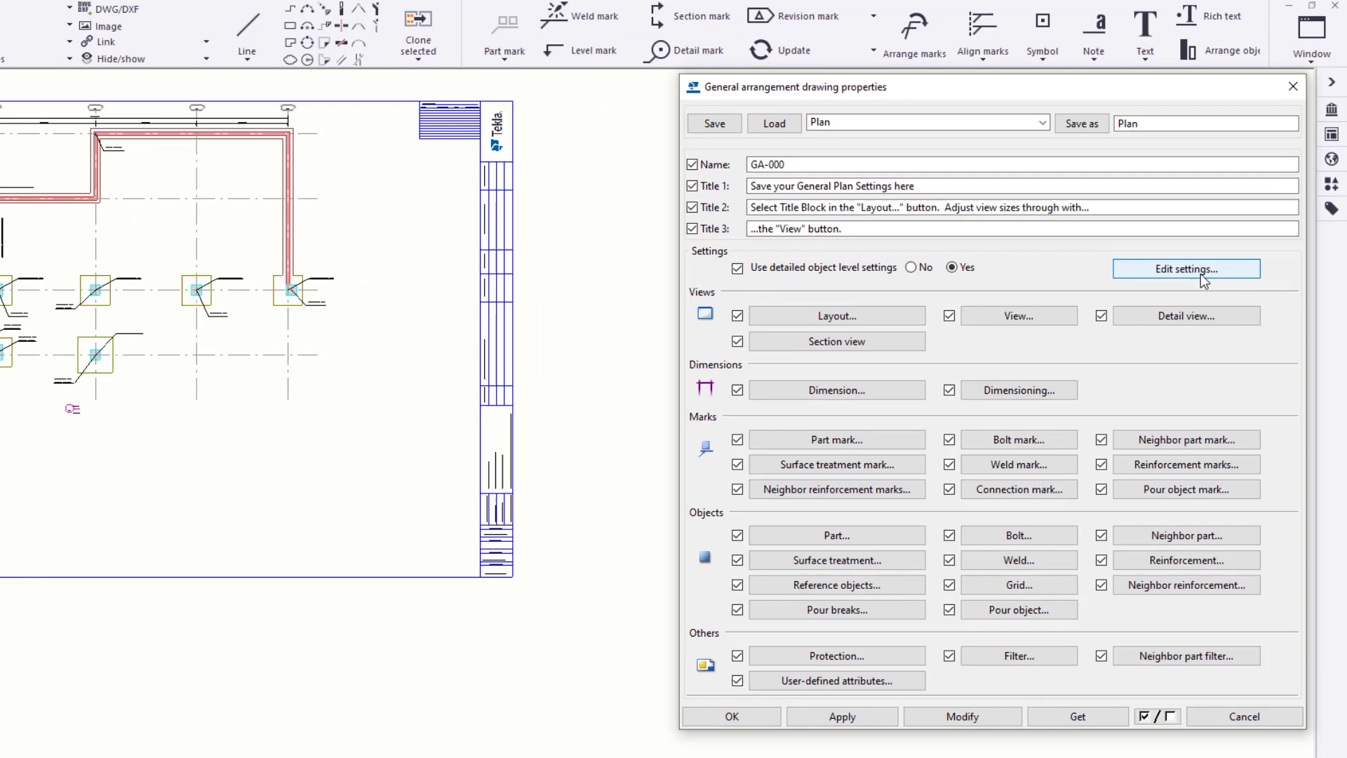
# - Open the object level settings and compare the Cip_Wall part row with the walls in the plan
pyautogui.click(1203, 280)
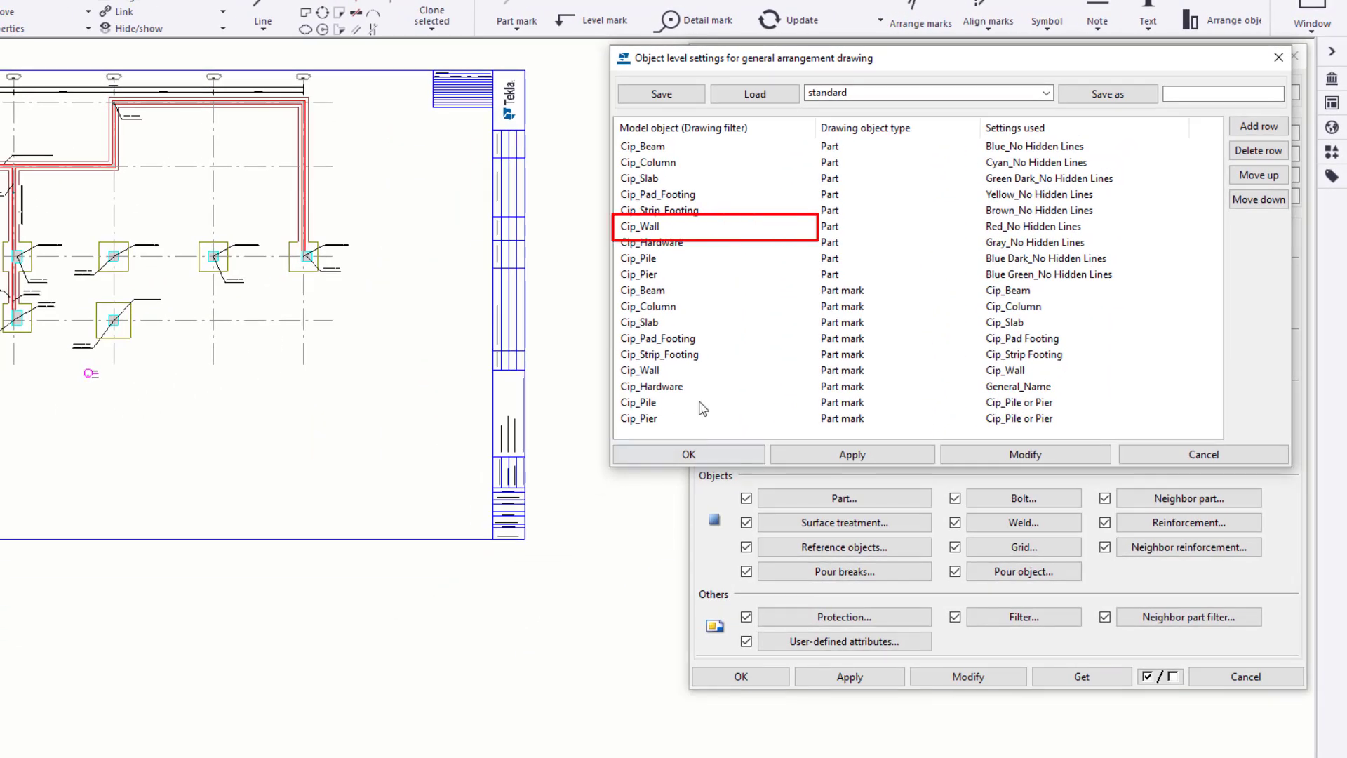
pyautogui.click(740, 228)
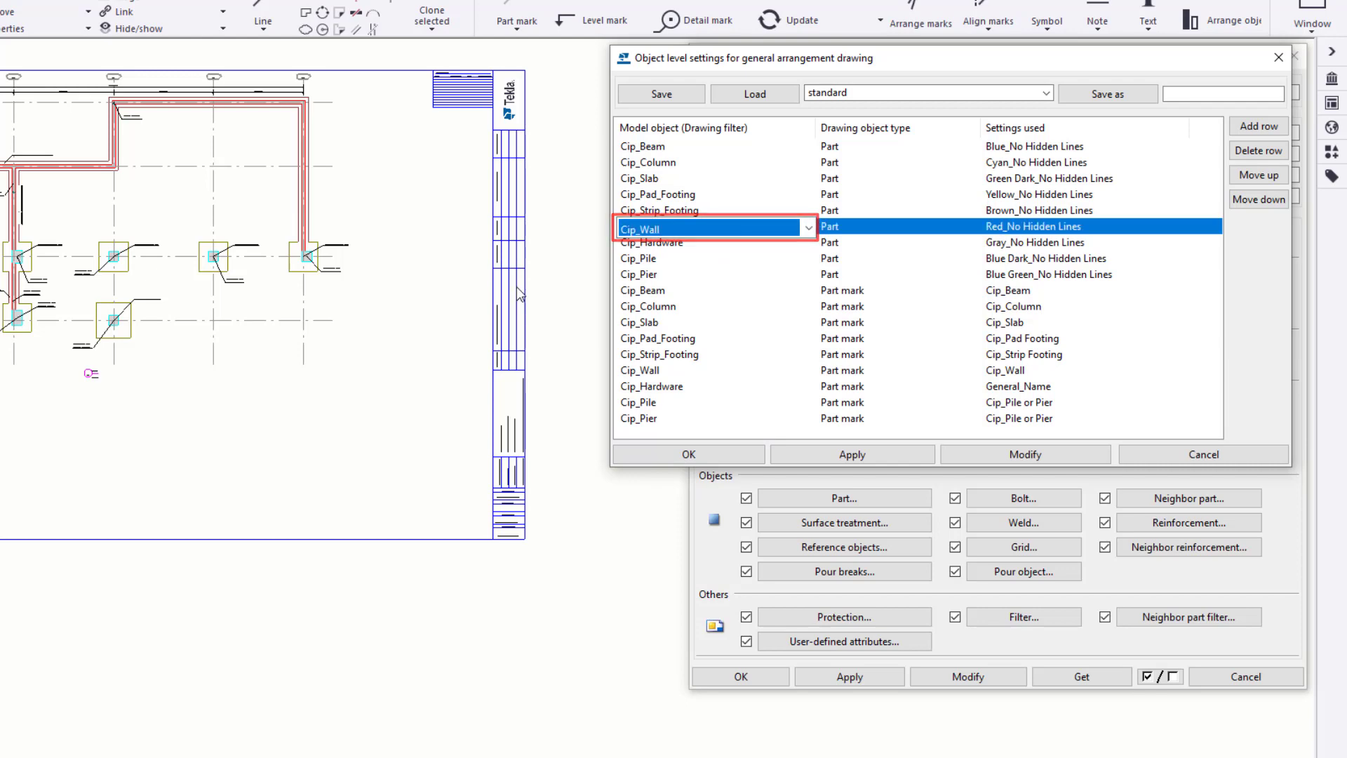
pyautogui.scroll(1, 303, 197)
pyautogui.scroll(4, 304, 198)
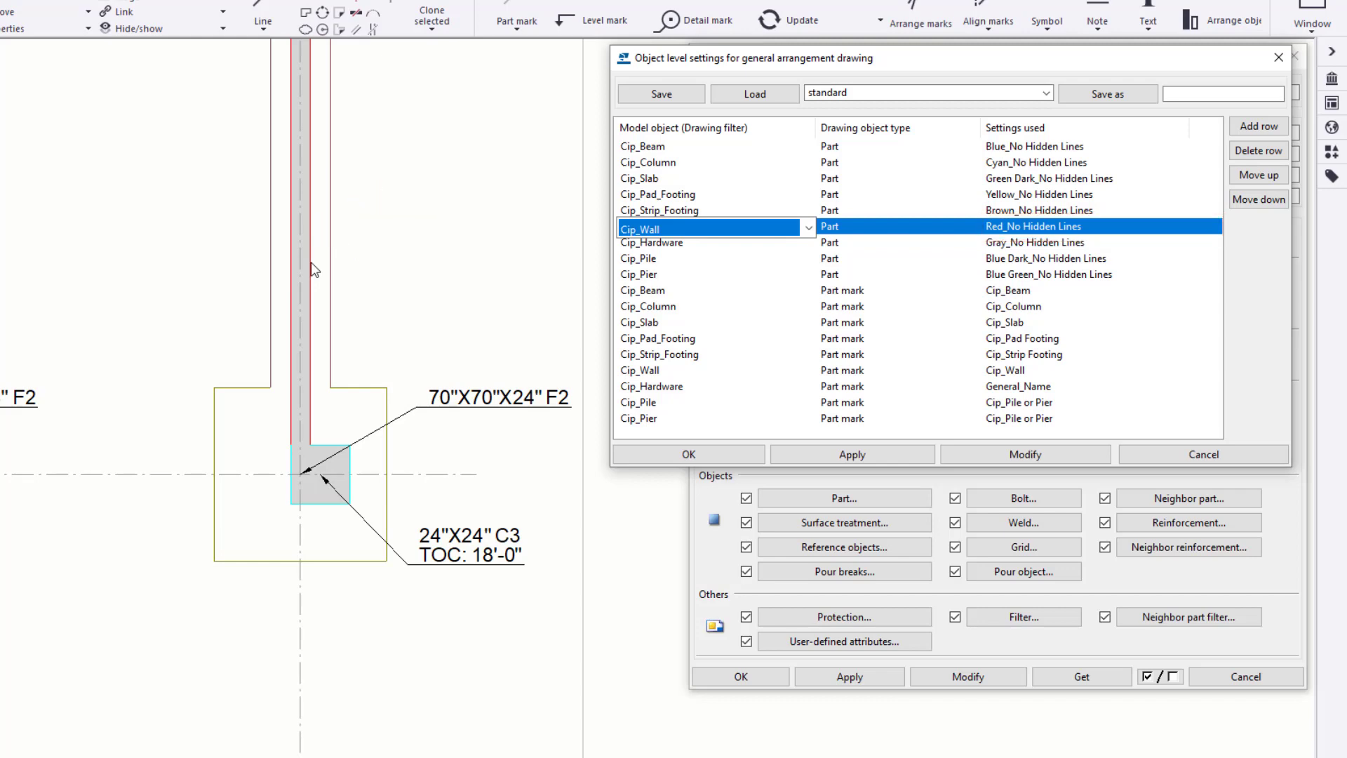
pyautogui.scroll(-5, 311, 262)
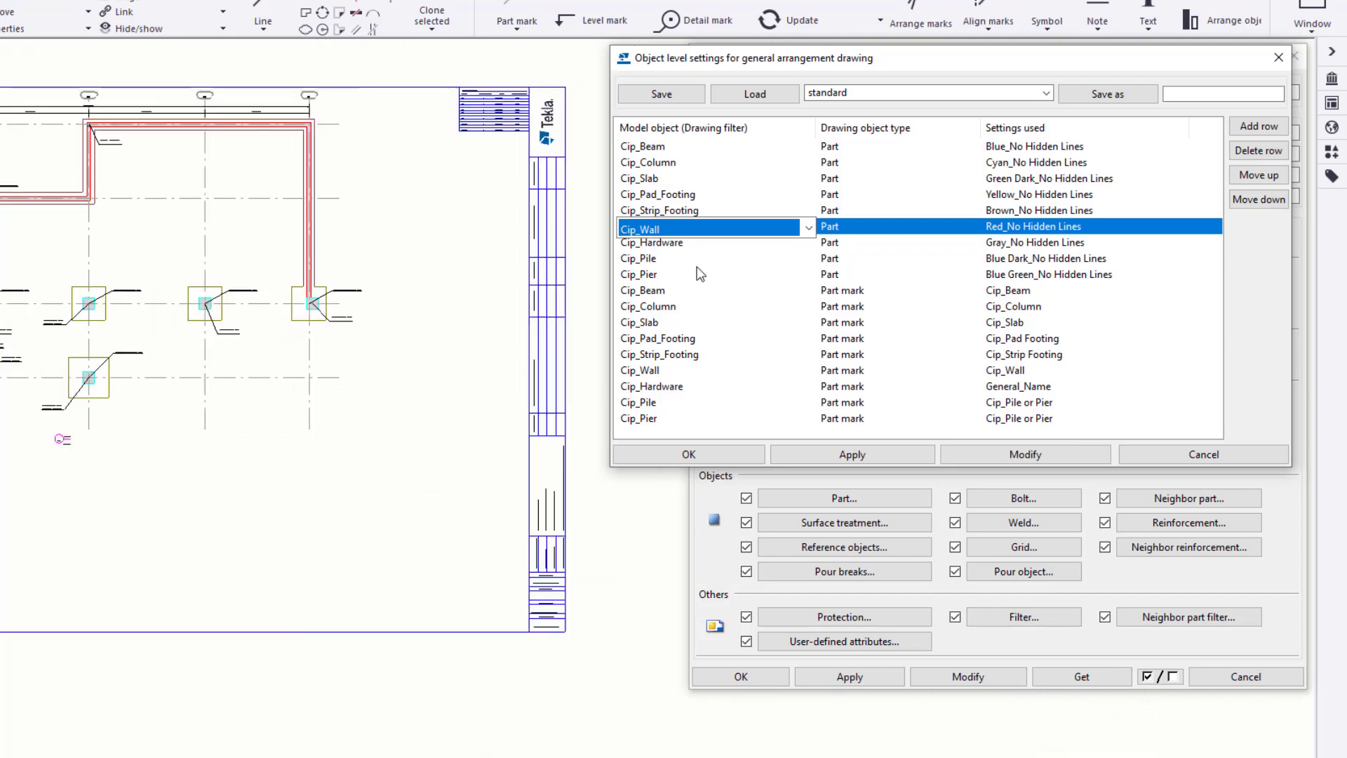
# - Review the drawing object types available for the Cip_Beam row in the object level settings
pyautogui.click(920, 144)
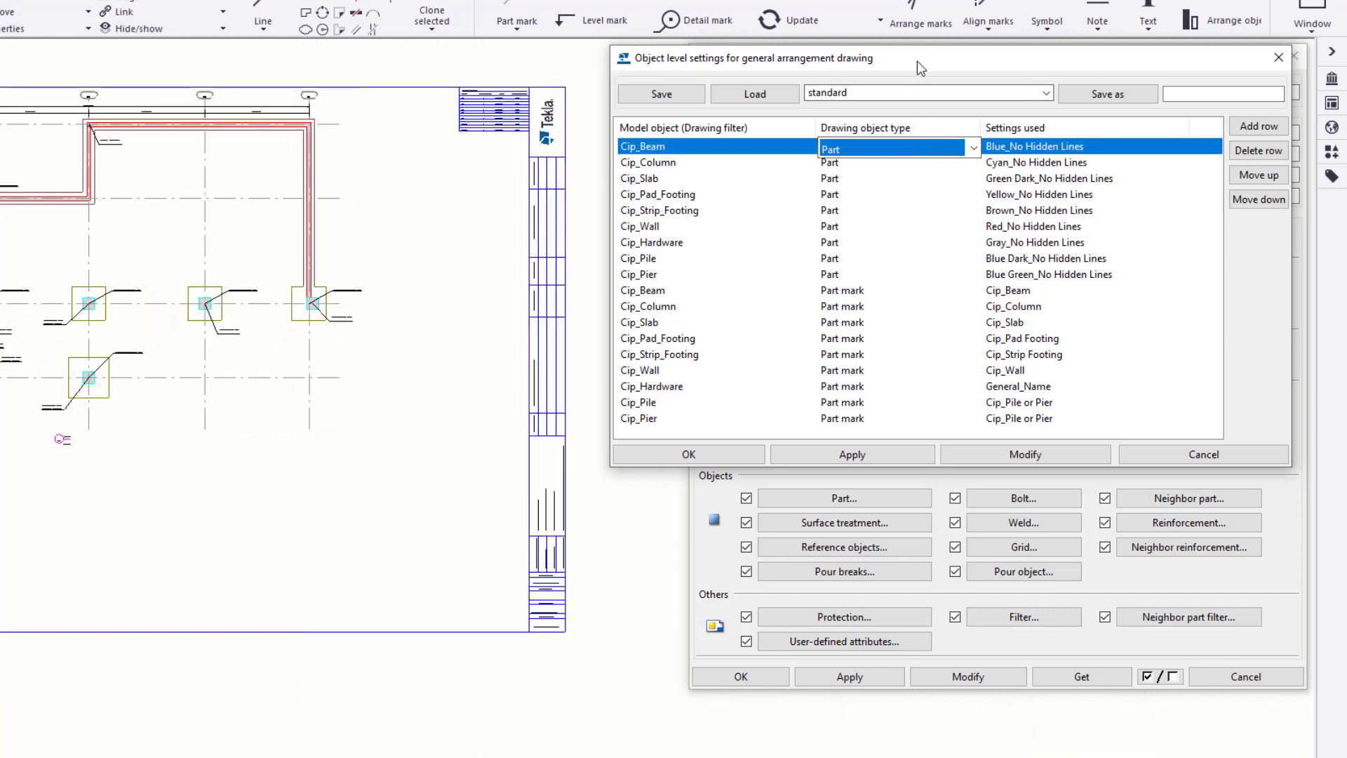
pyautogui.click(979, 78)
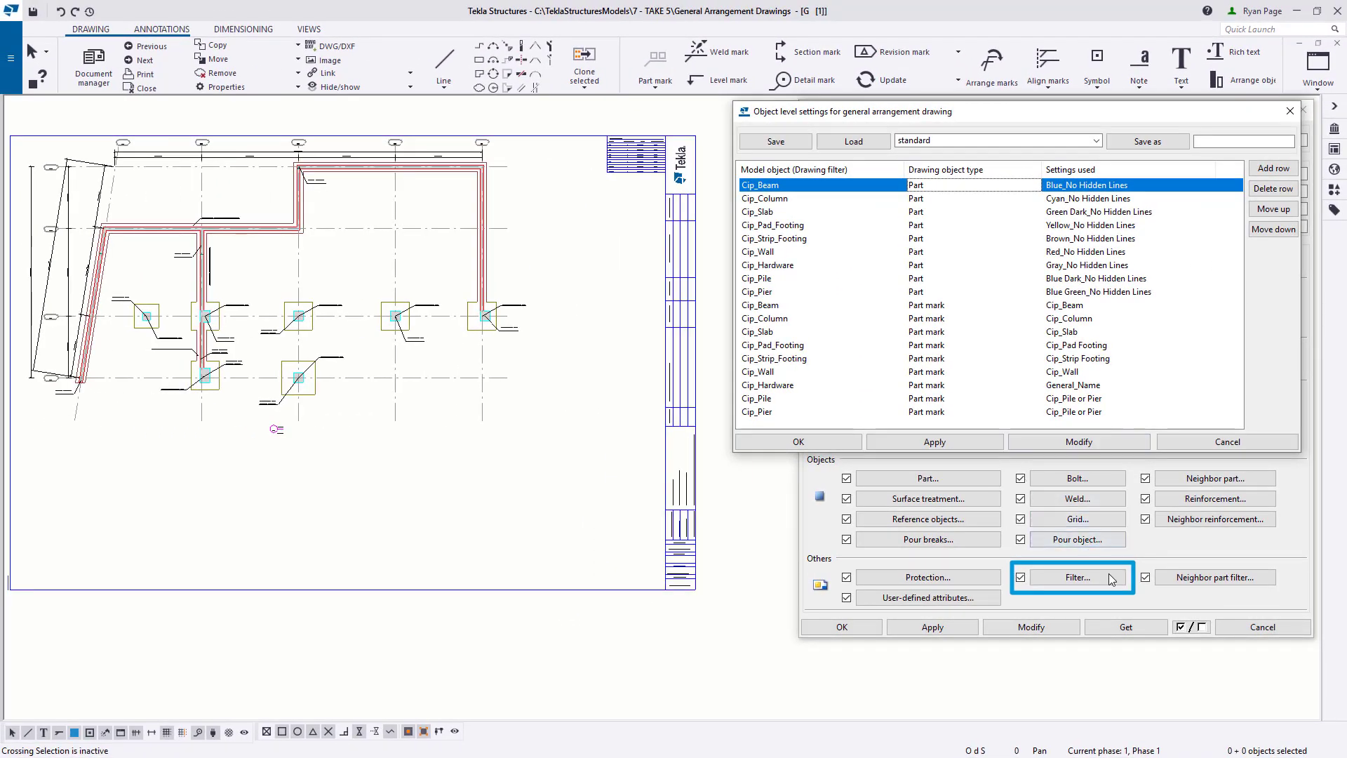
pyautogui.click(1111, 579)
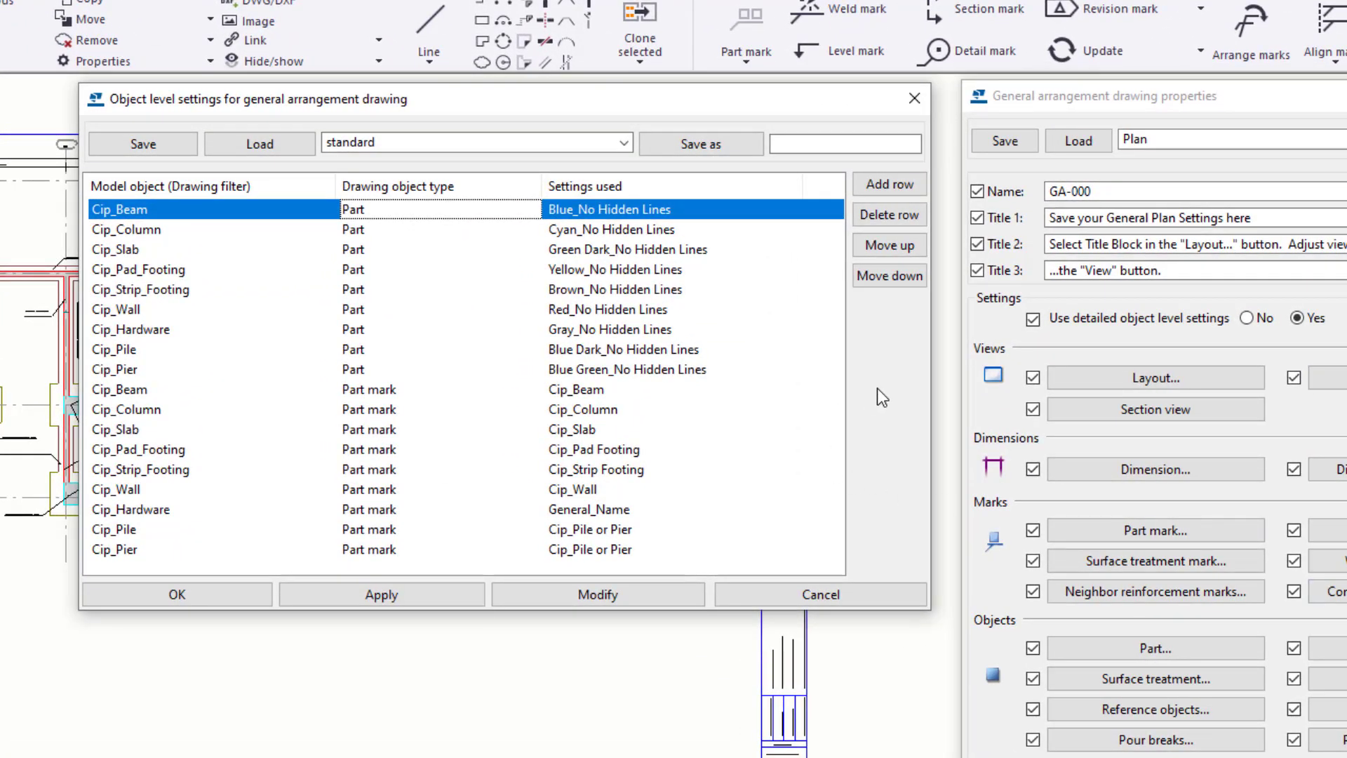
pyautogui.click(533, 216)
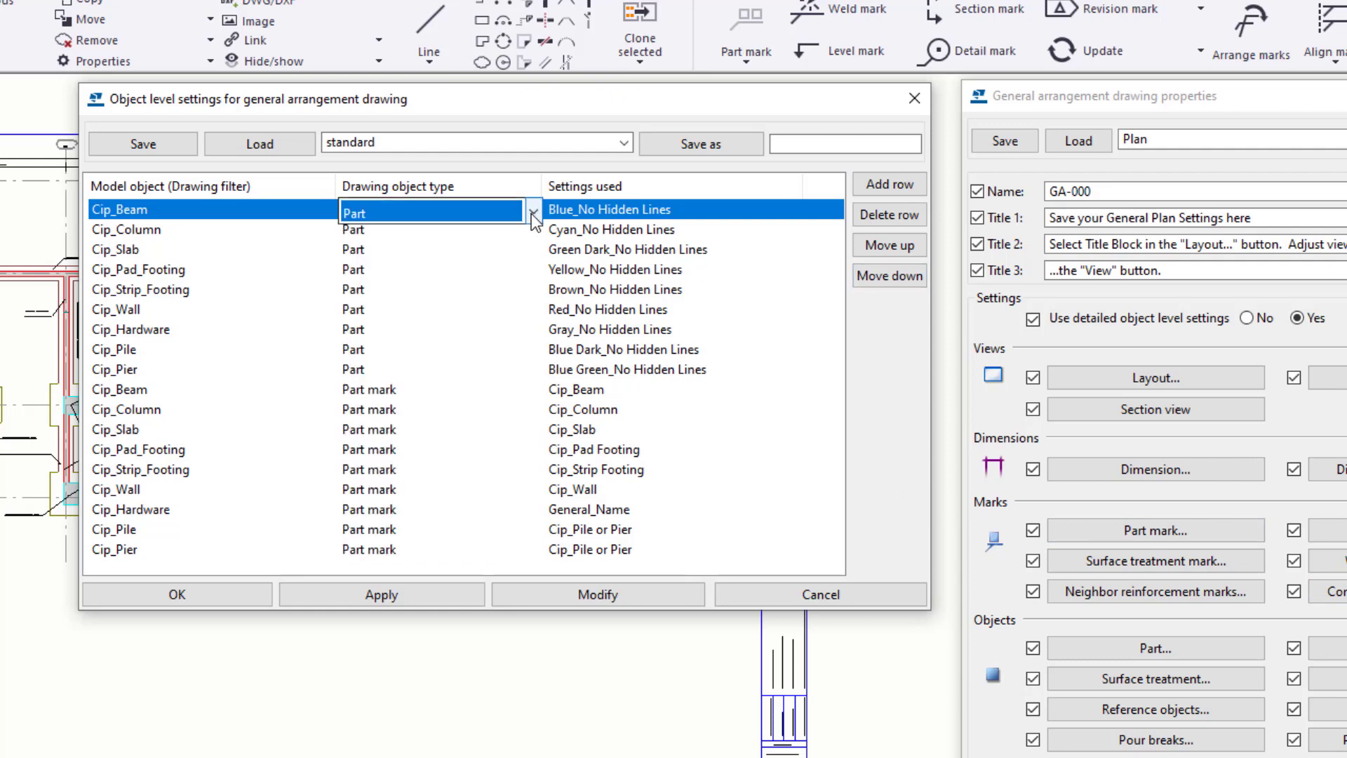
pyautogui.click(534, 213)
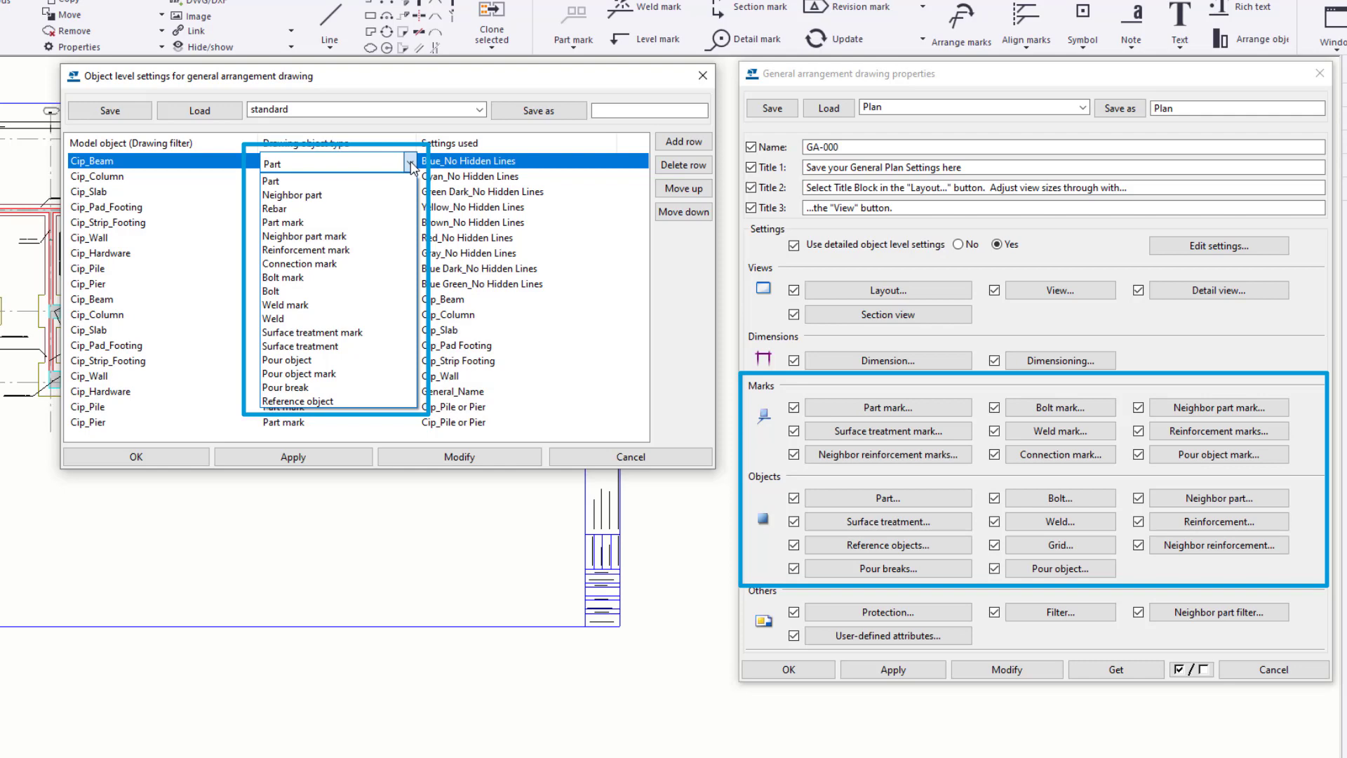
pyautogui.click(644, 256)
# - Browse the saved part settings available for the Cip_Beam row without changing its selection
pyautogui.click(578, 163)
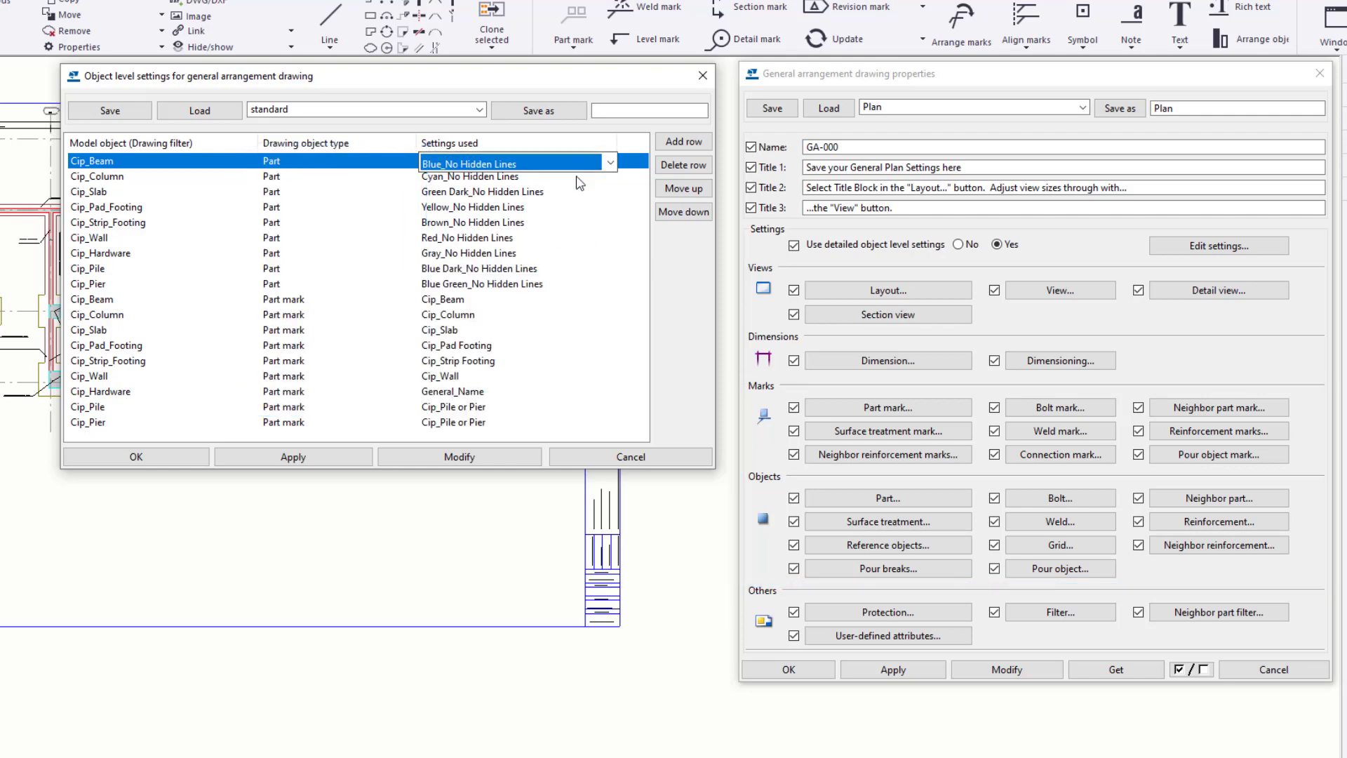
pyautogui.click(610, 164)
pyautogui.moveTo(609, 315); pyautogui.dragTo(589, 469)
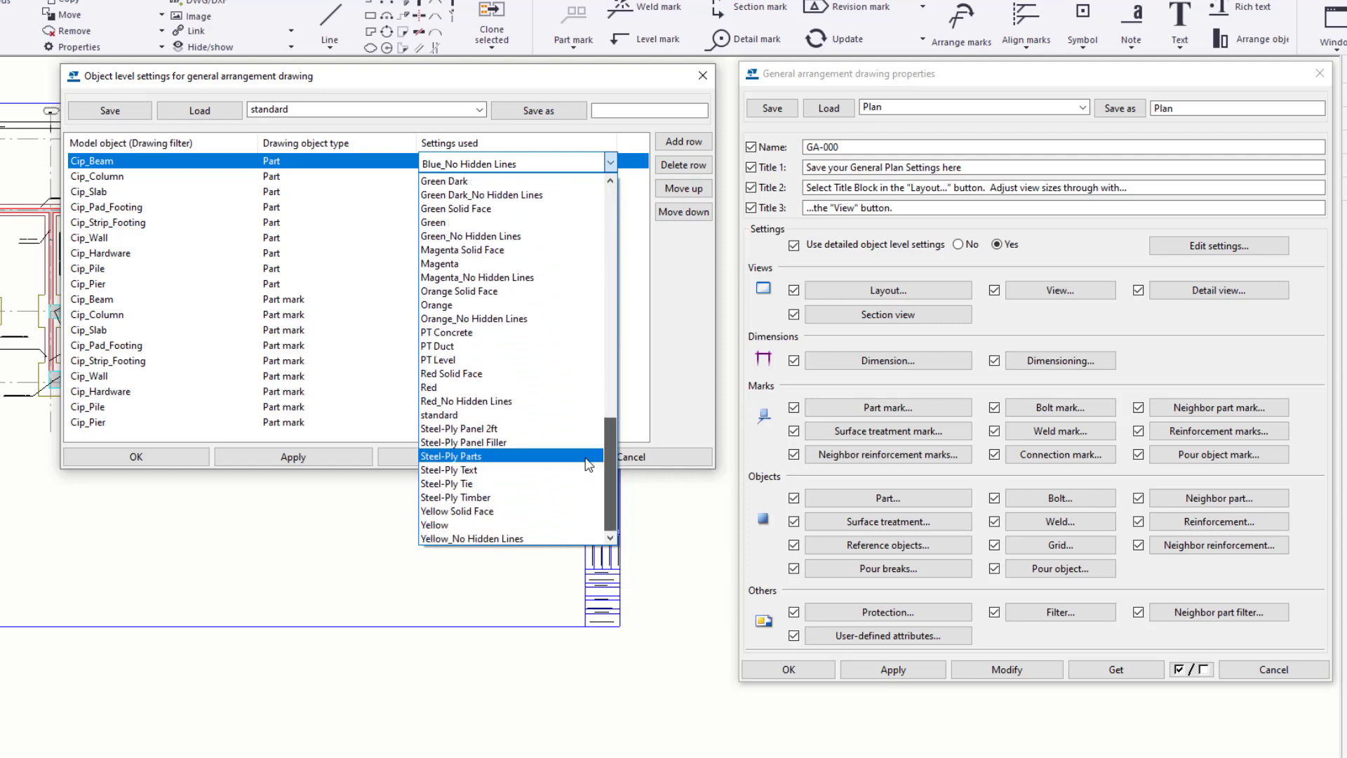
pyautogui.click(652, 390)
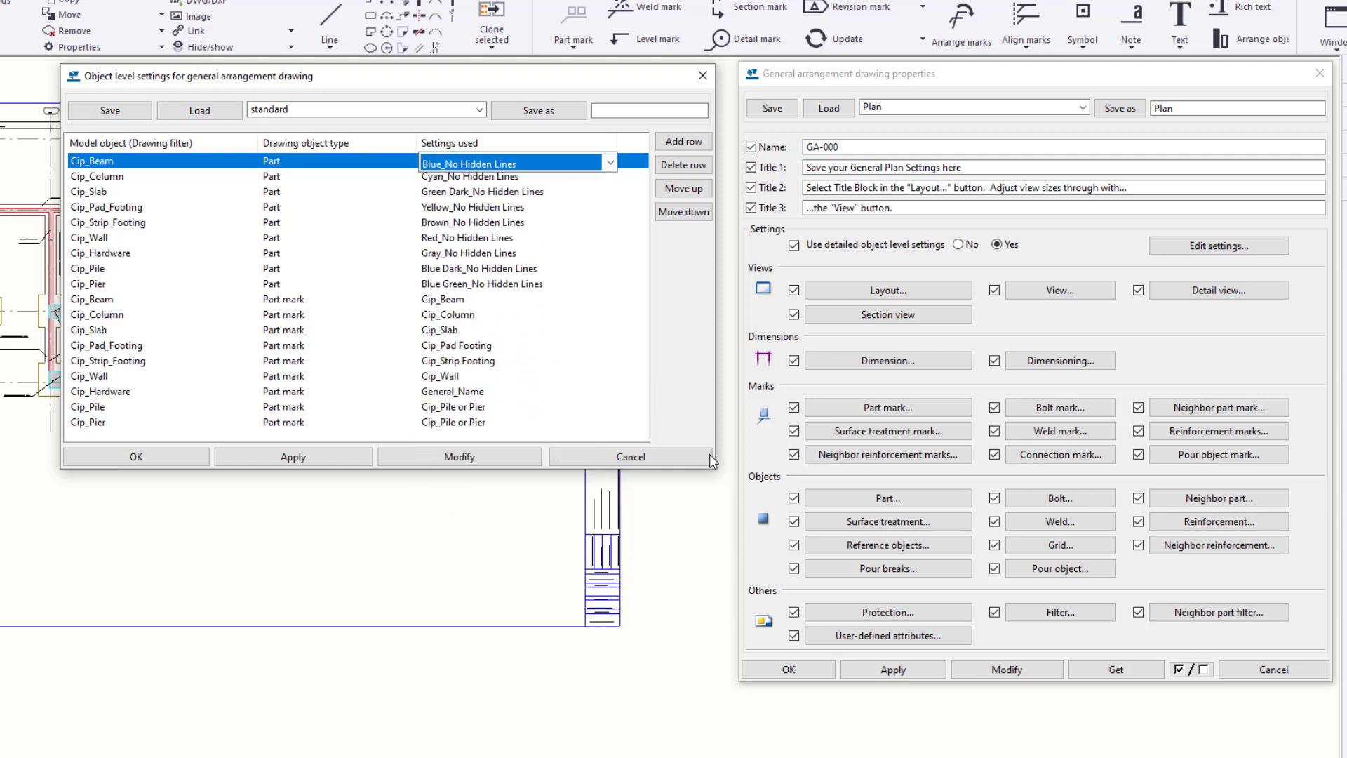
# - Load the saved Blue_No Hidden Lines settings in the drawing's part properties and review their content, line appearance and fill options
pyautogui.click(899, 502)
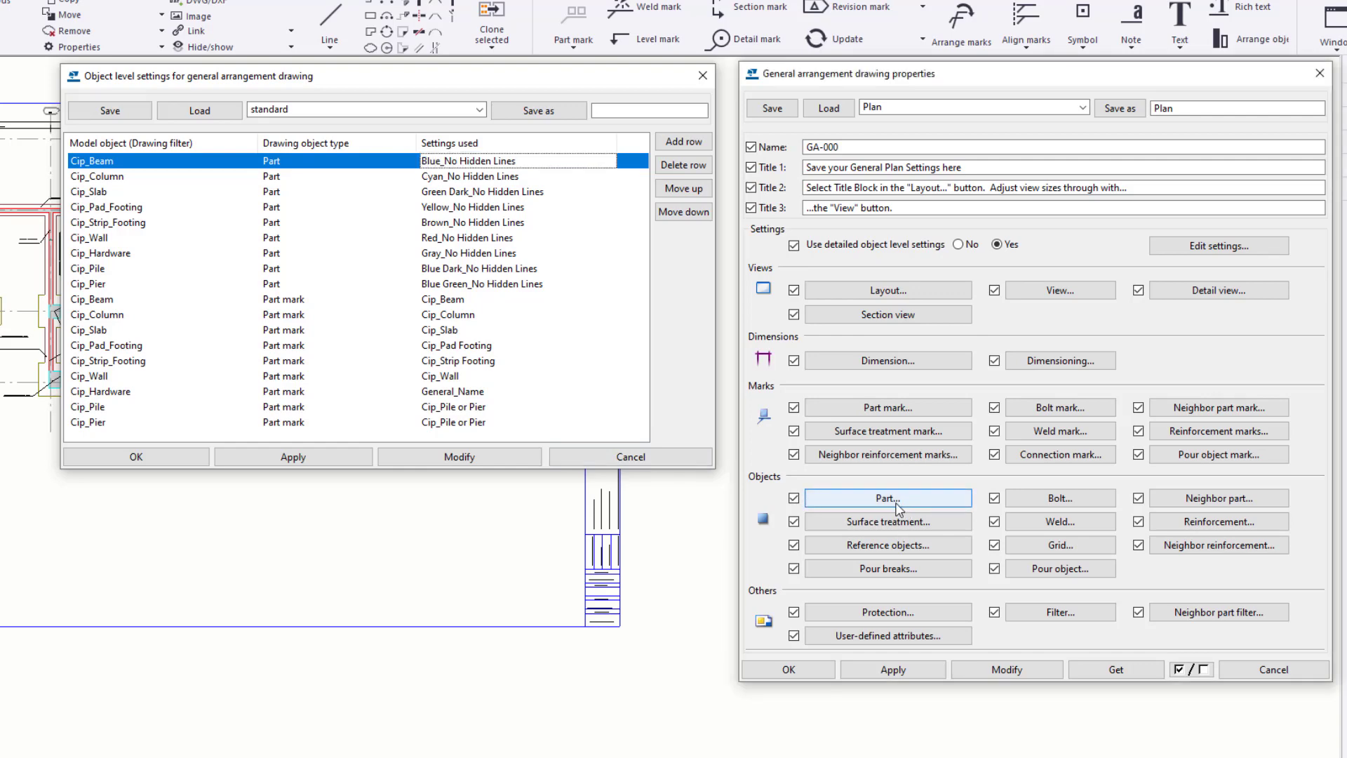
pyautogui.click(909, 503)
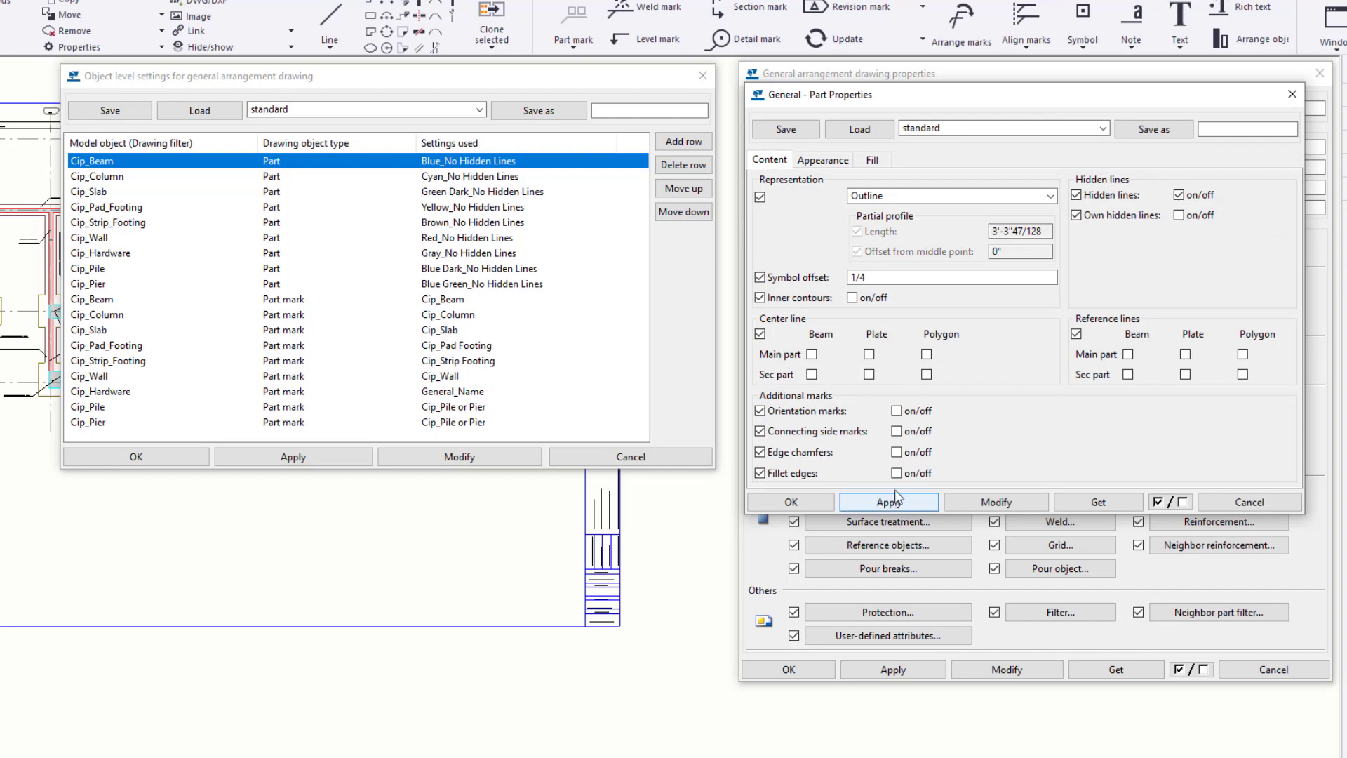
pyautogui.click(1102, 128)
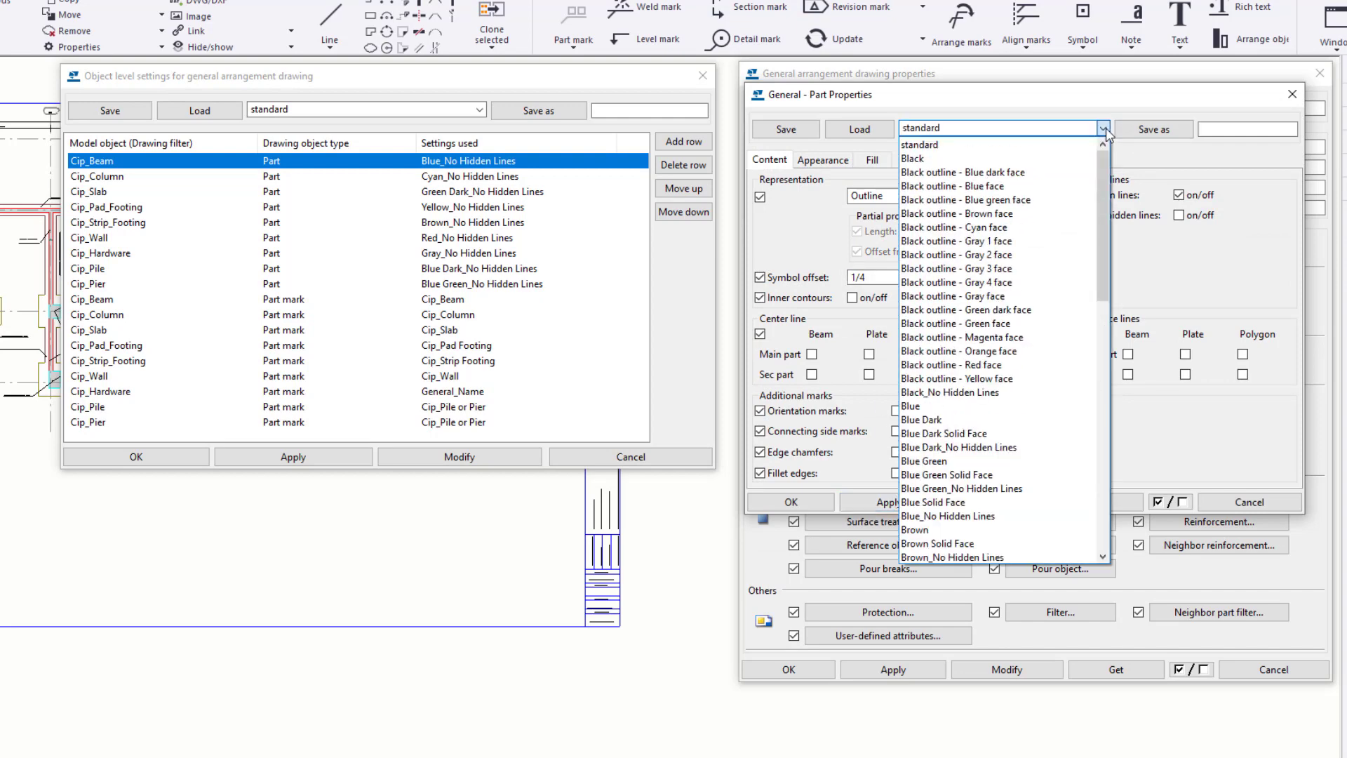
pyautogui.moveTo(1104, 186); pyautogui.dragTo(1102, 227)
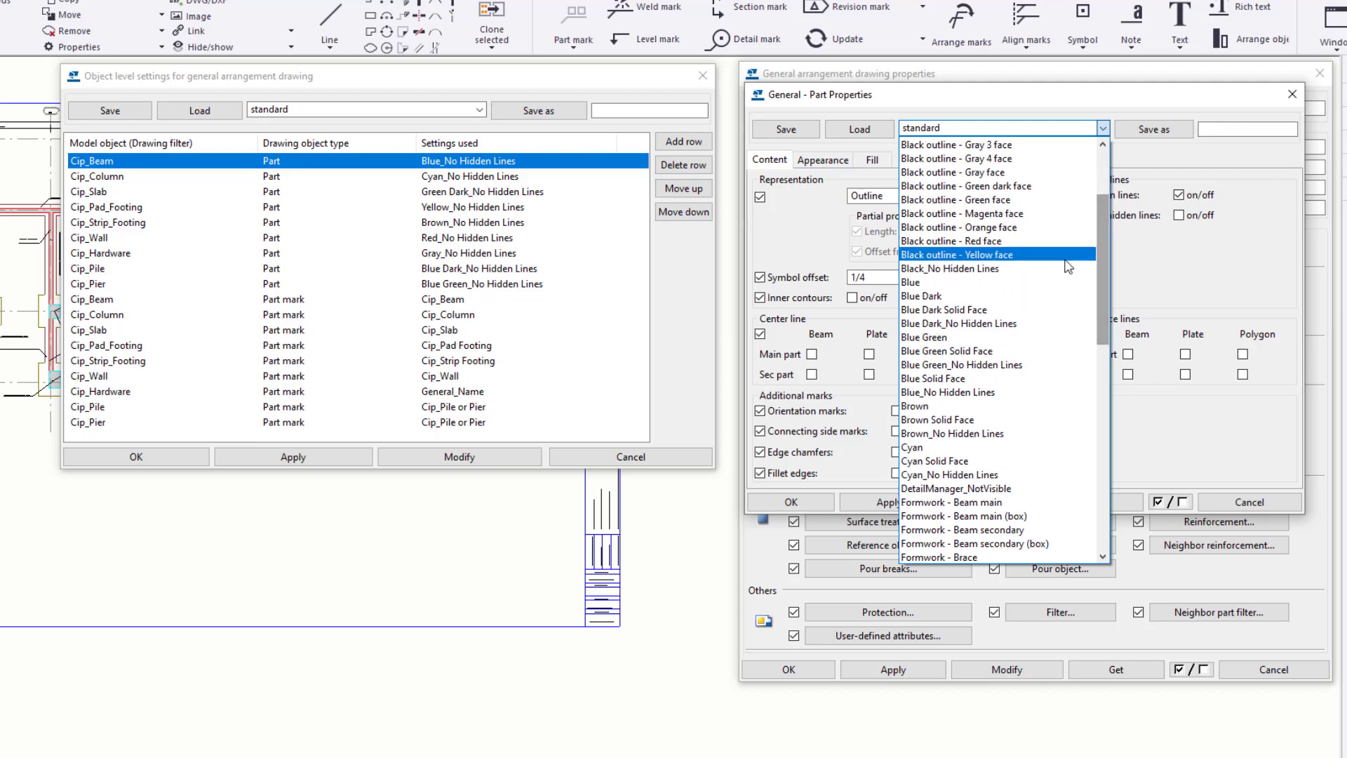
pyautogui.click(1041, 391)
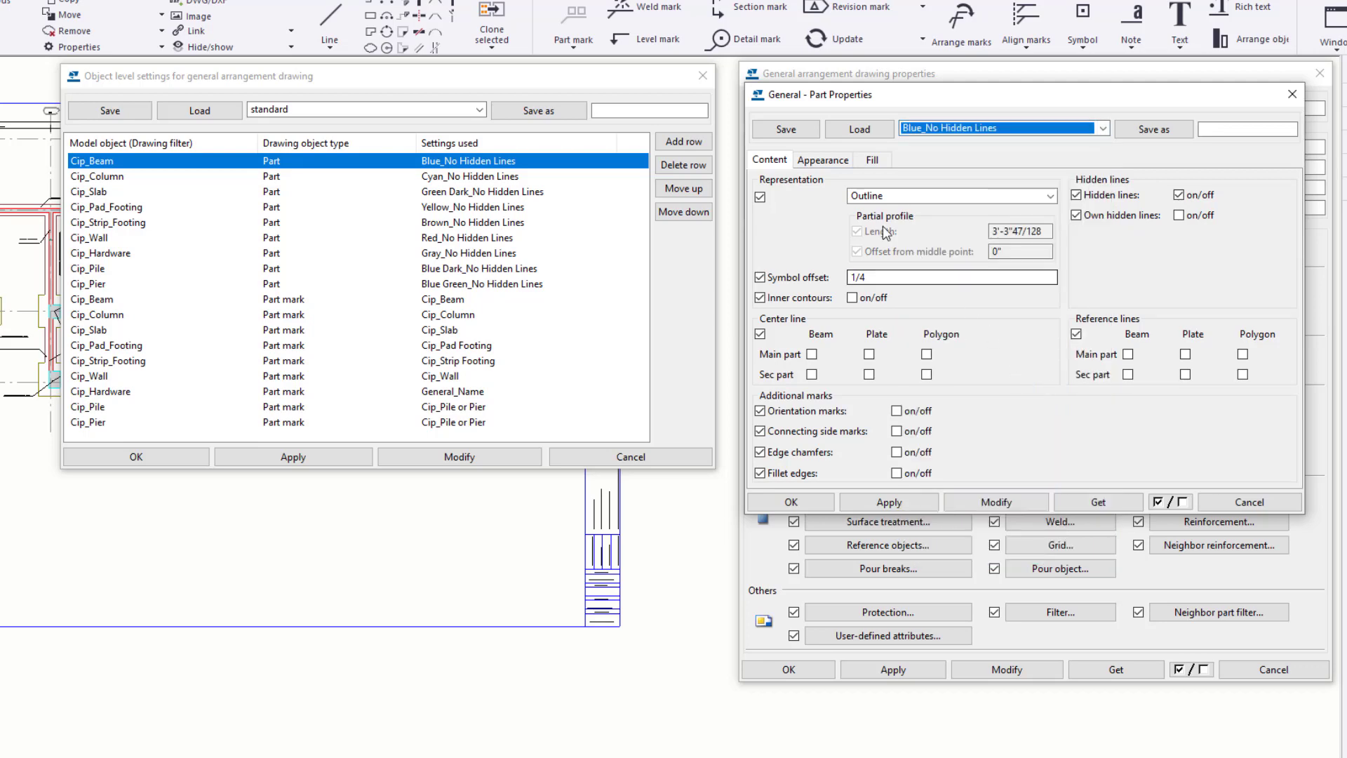
pyautogui.click(823, 160)
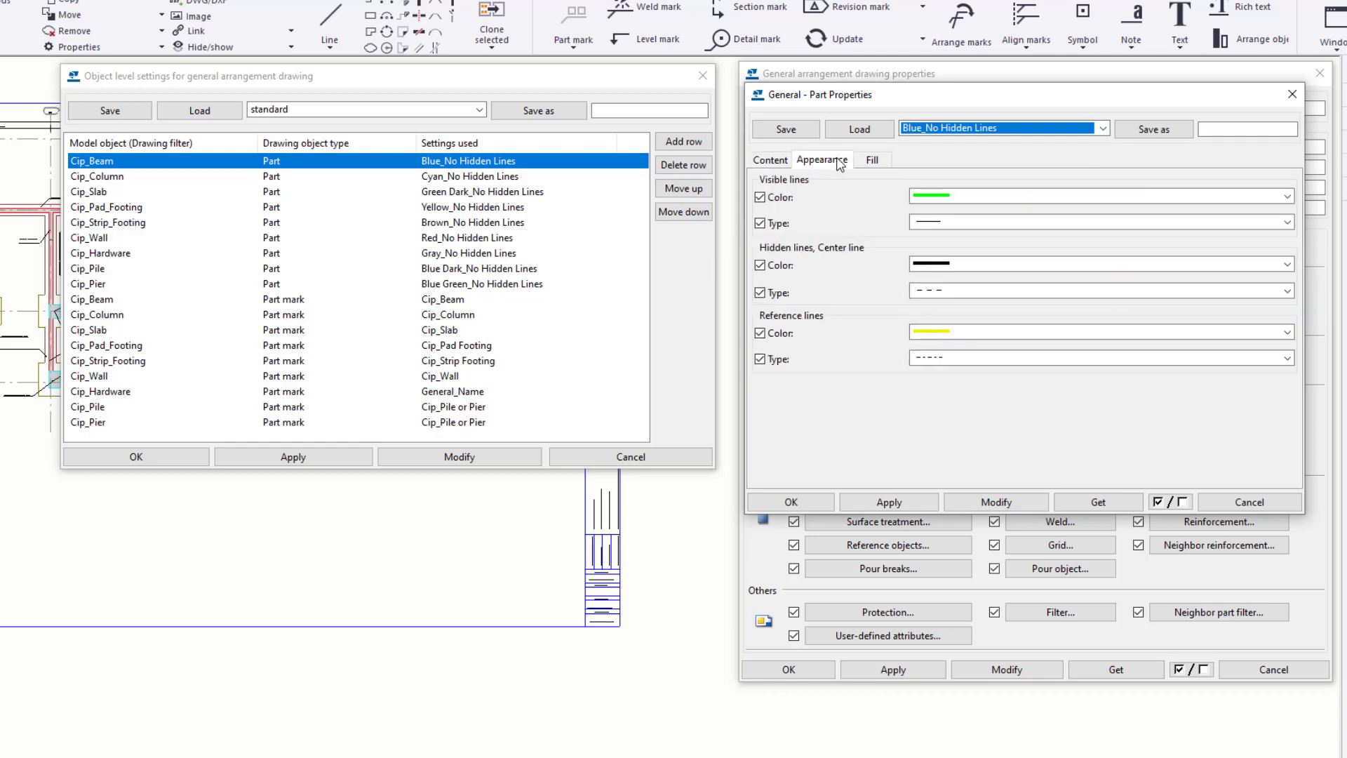
pyautogui.click(858, 130)
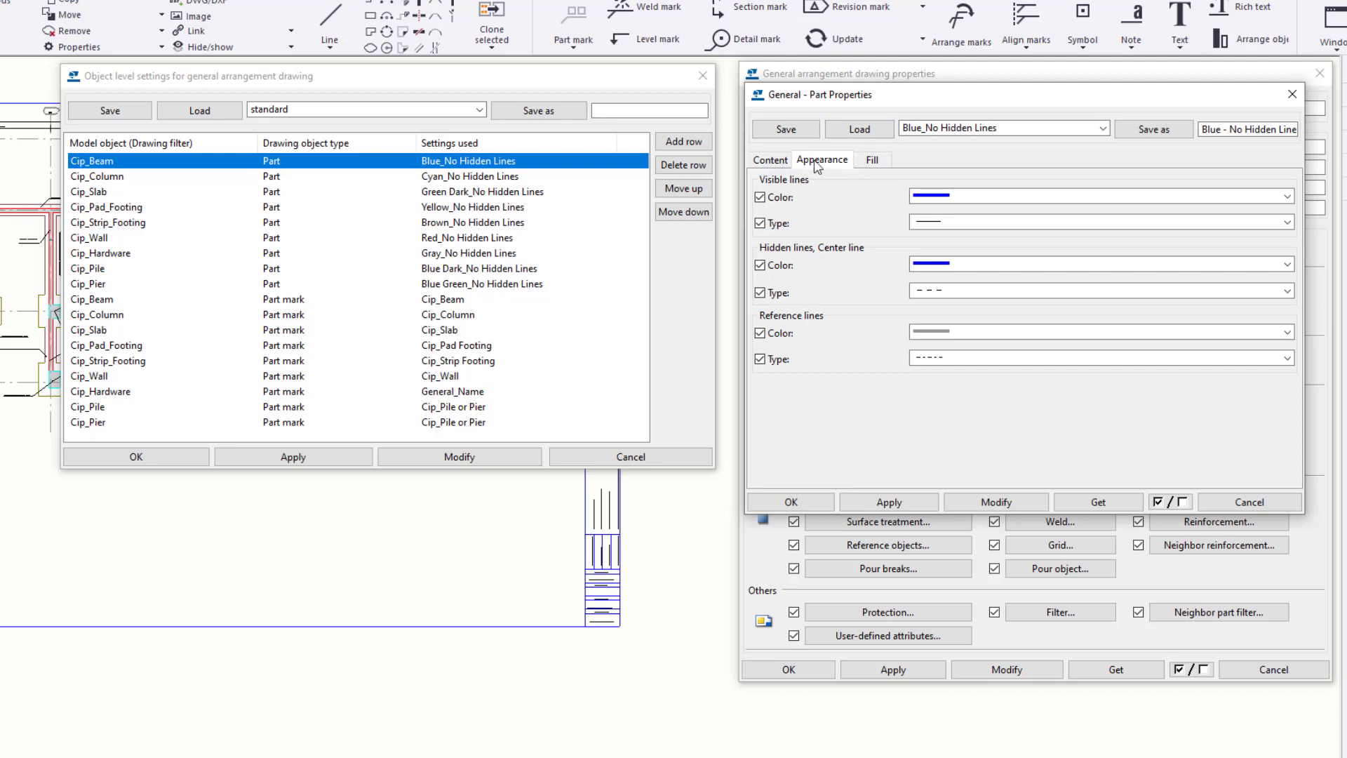
pyautogui.click(784, 161)
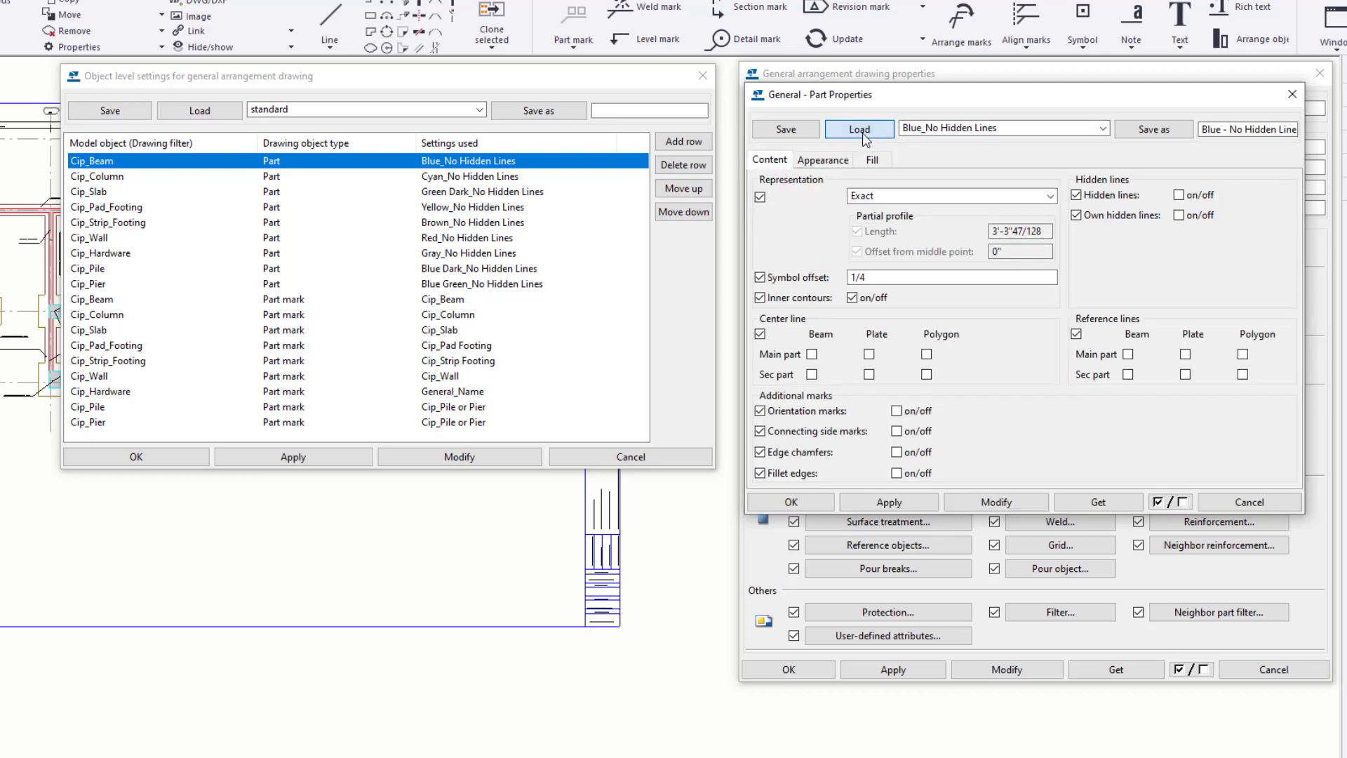
pyautogui.click(831, 168)
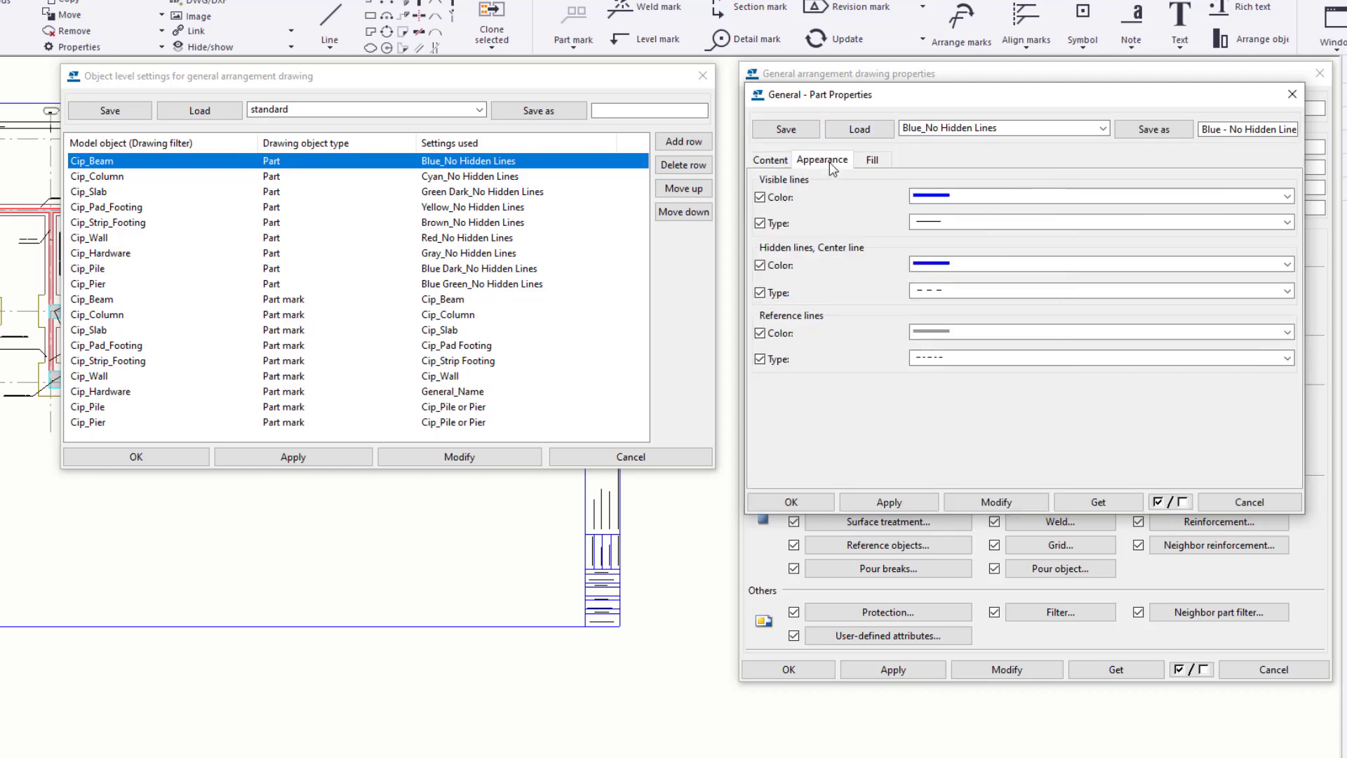
pyautogui.click(883, 162)
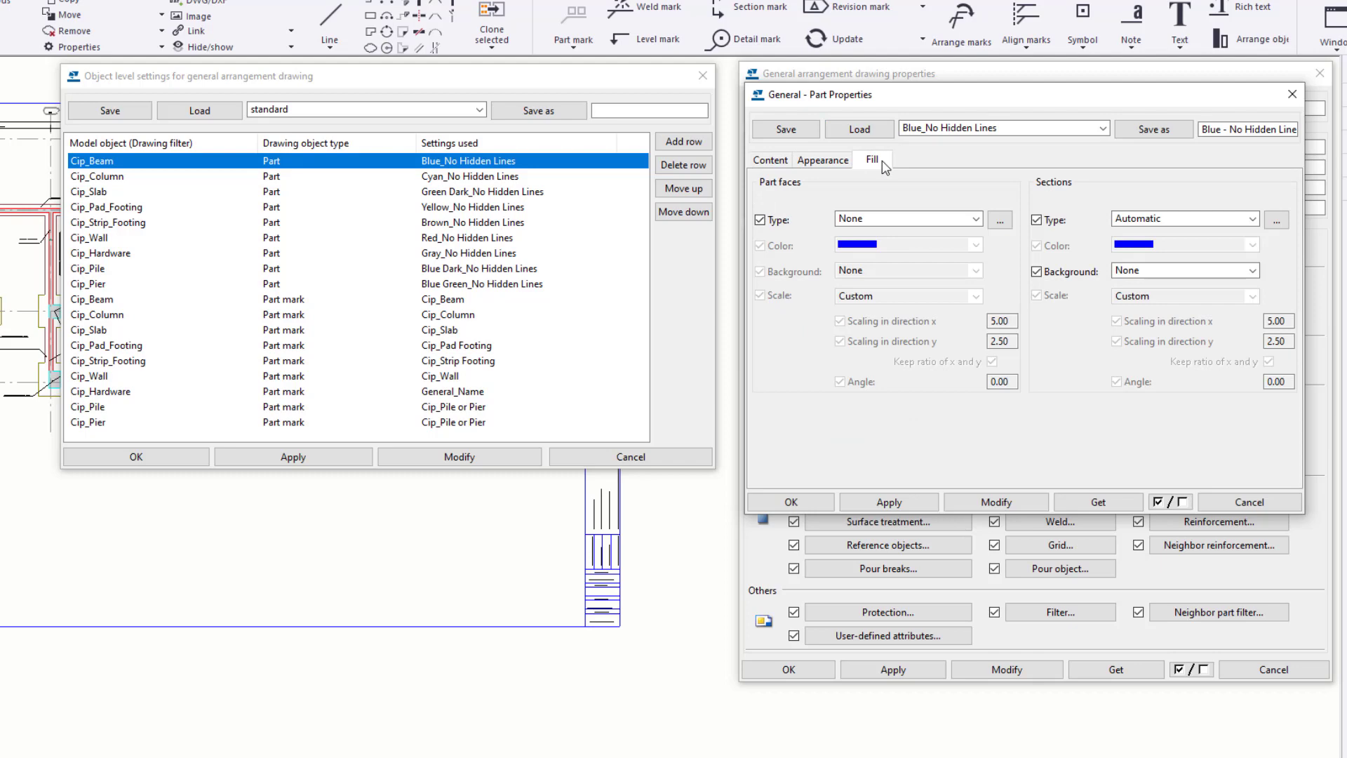
# - Load the saved Red part settings, review their fill, line appearance and content options, and close the part properties
pyautogui.click(1103, 128)
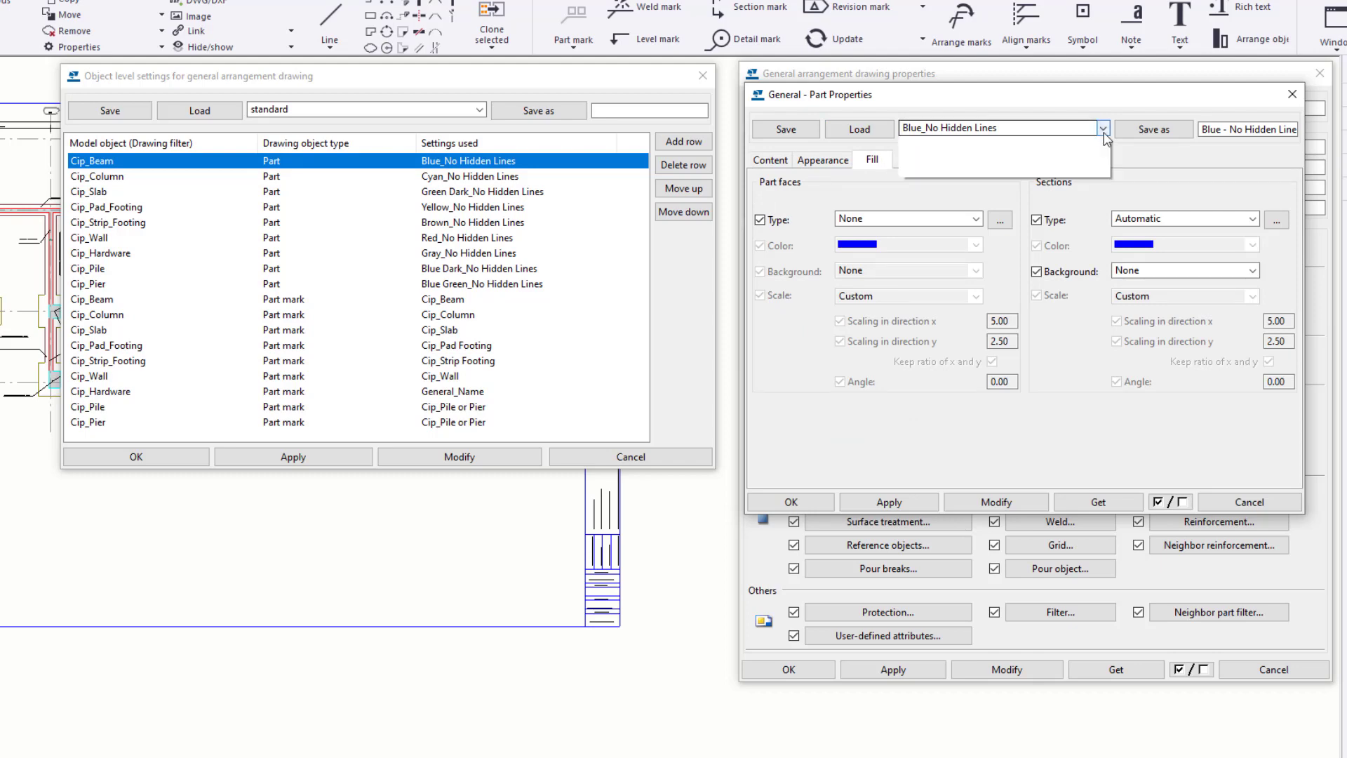
pyautogui.moveTo(1105, 234); pyautogui.dragTo(1107, 438)
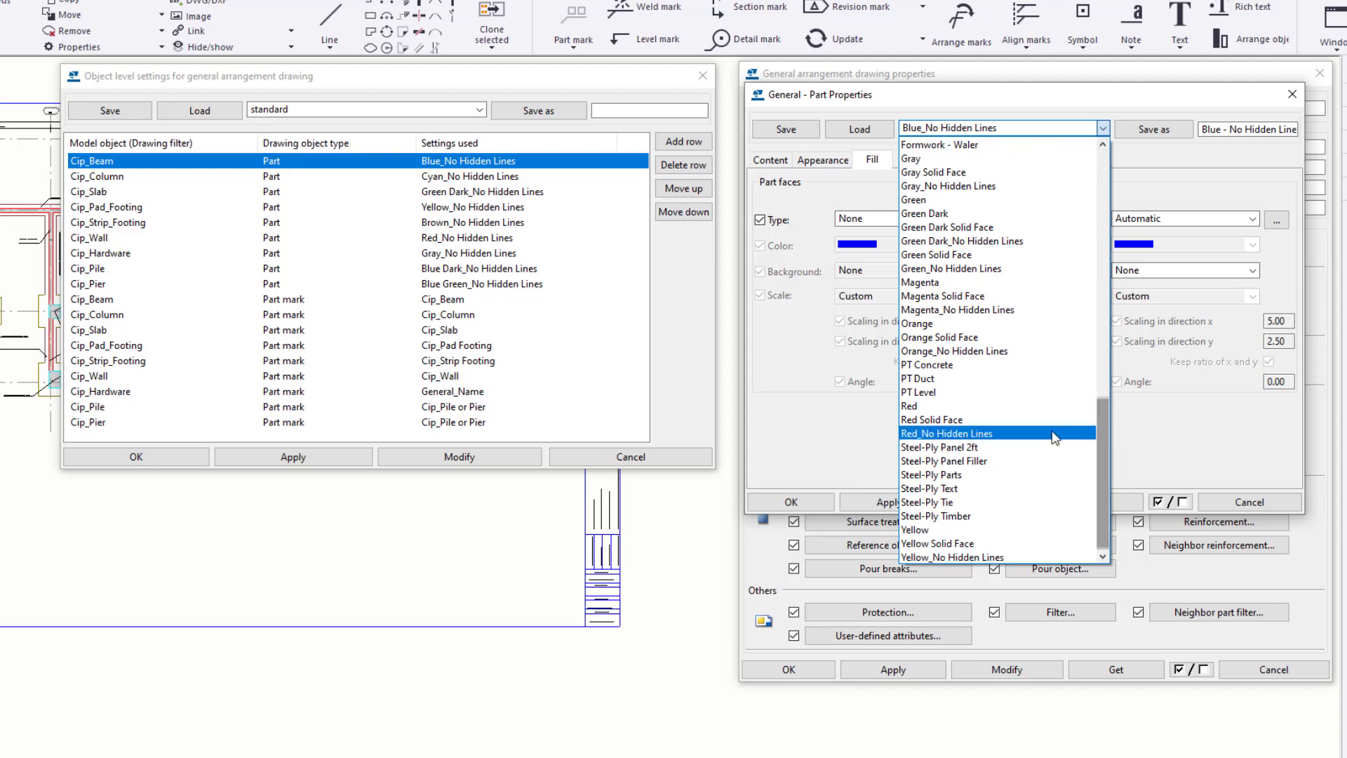
pyautogui.click(961, 407)
pyautogui.click(865, 130)
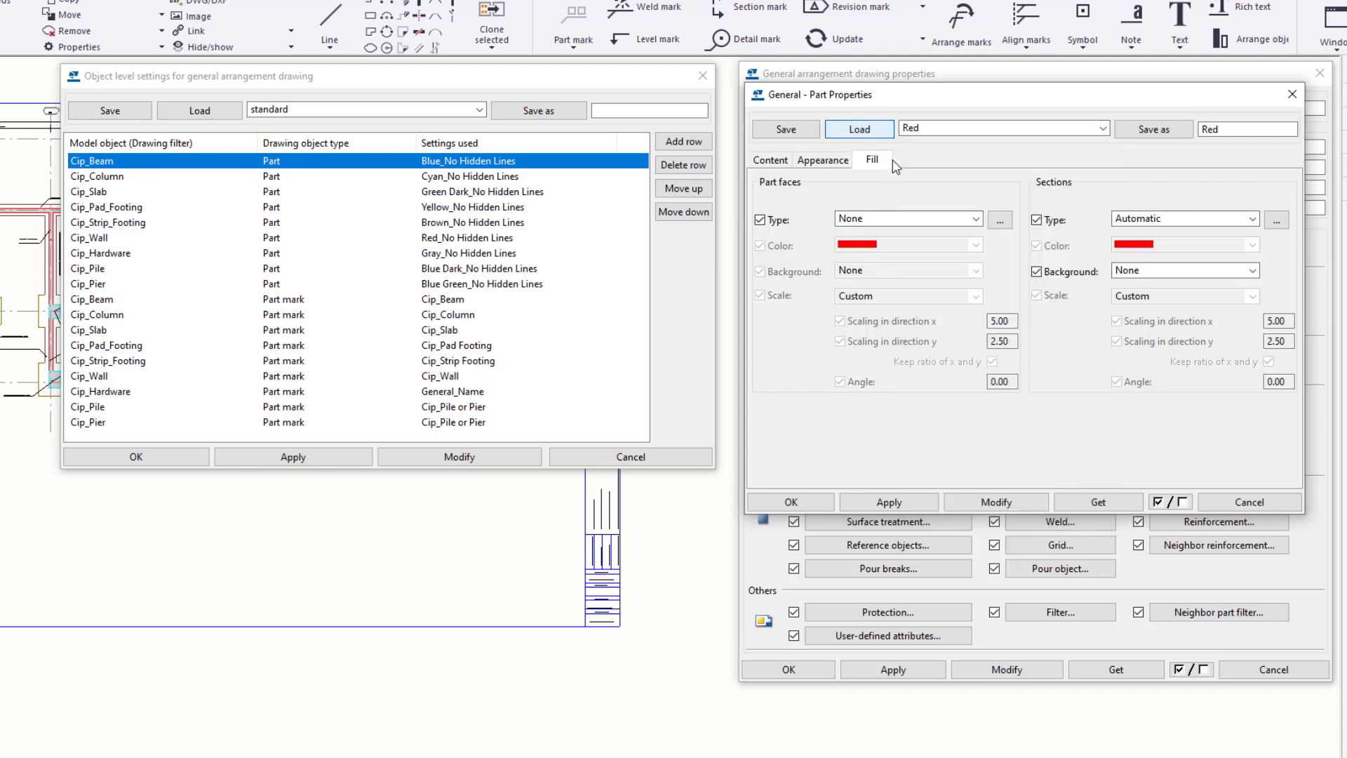
pyautogui.click(824, 161)
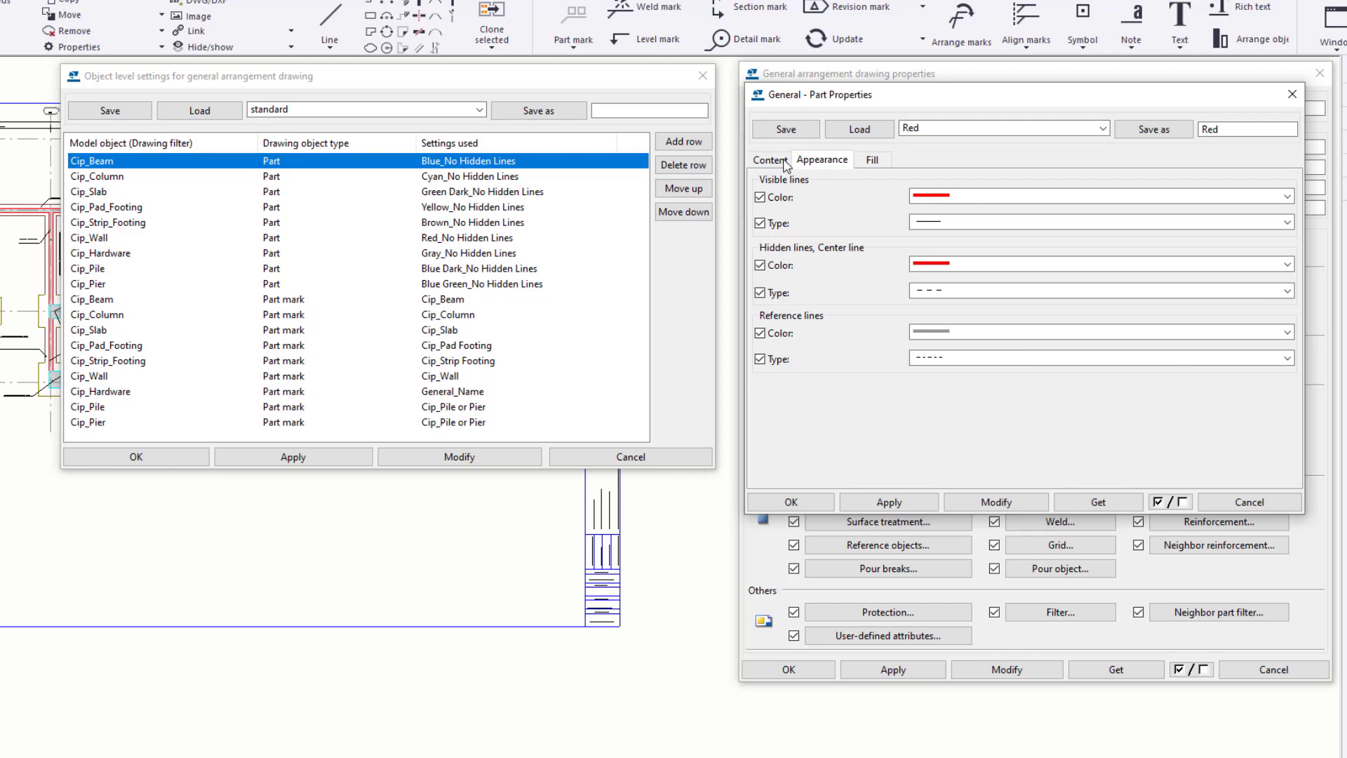
pyautogui.click(769, 160)
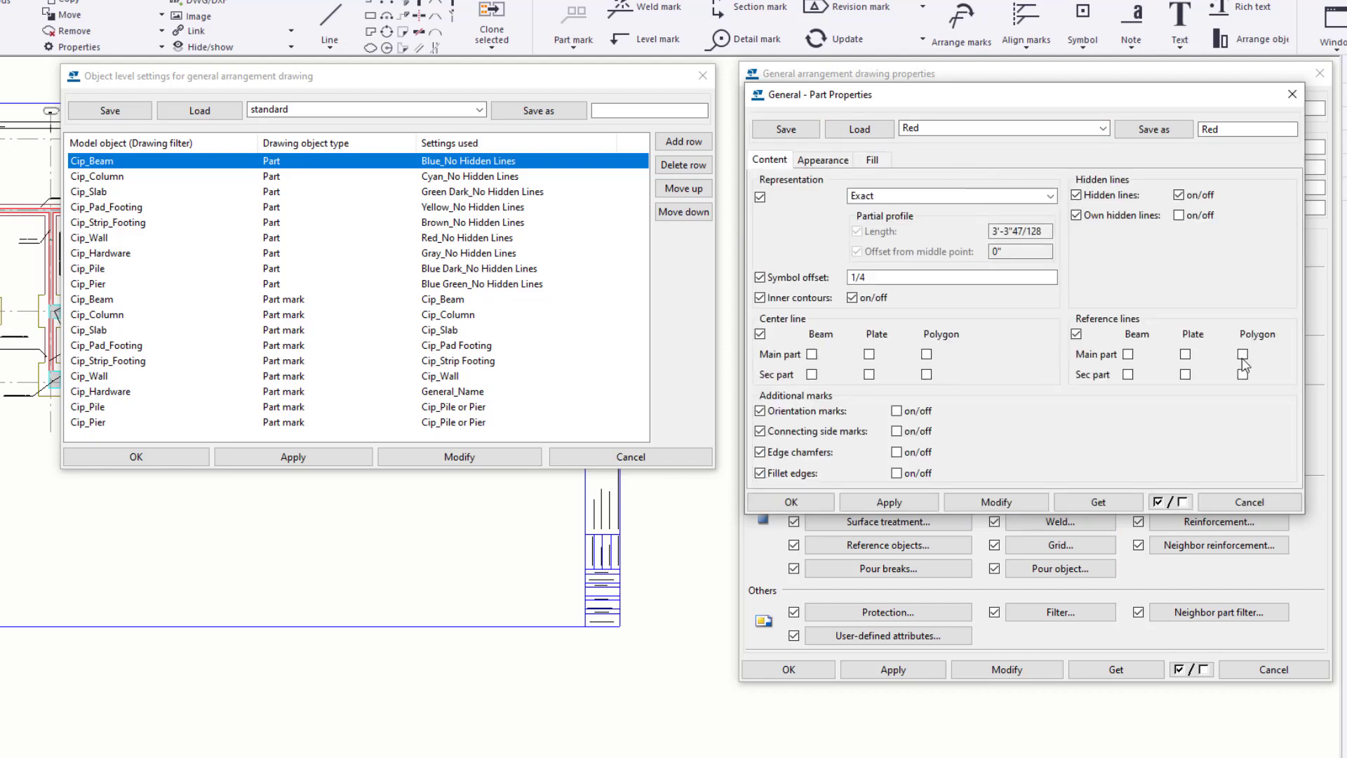
pyautogui.click(1292, 95)
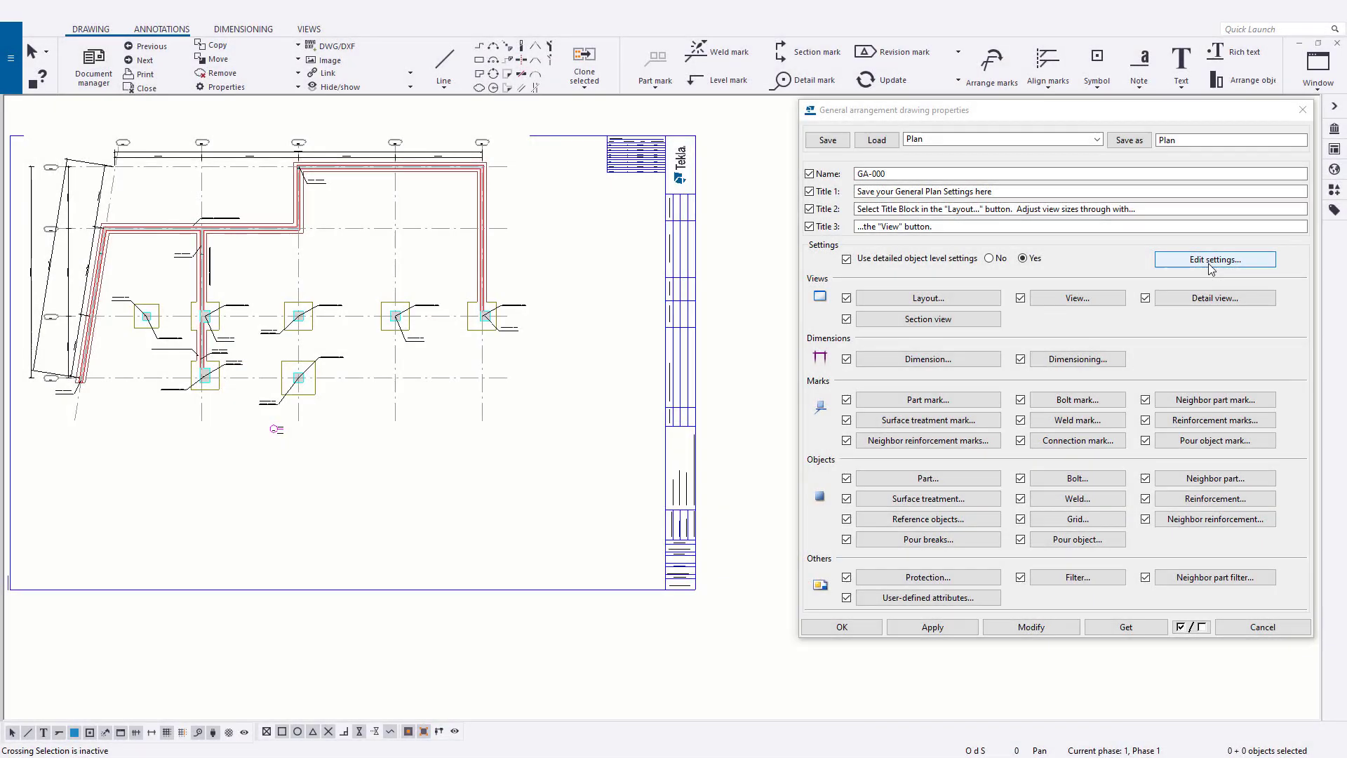
# - Delete every part and part mark row from the object level settings, starting with the Cip_Beam part row
pyautogui.click(1210, 265)
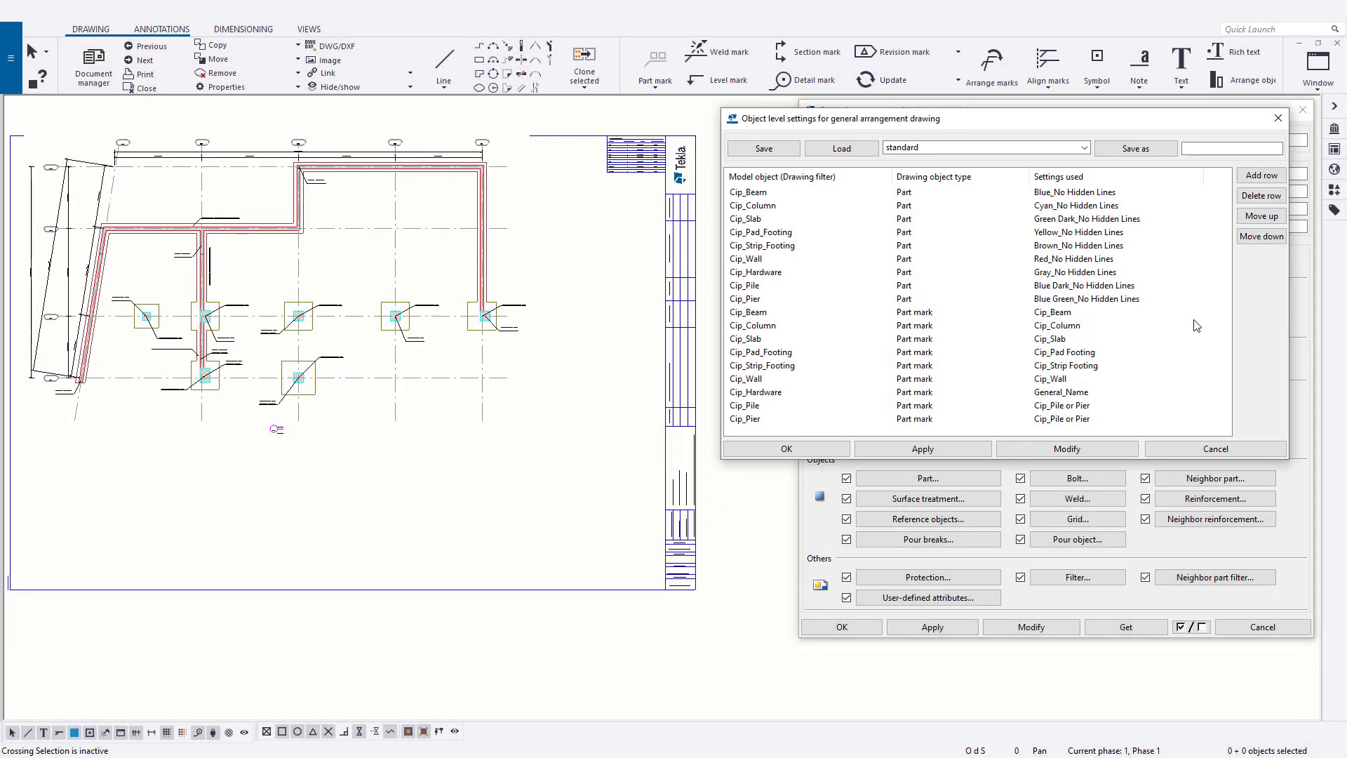
pyautogui.click(1063, 194)
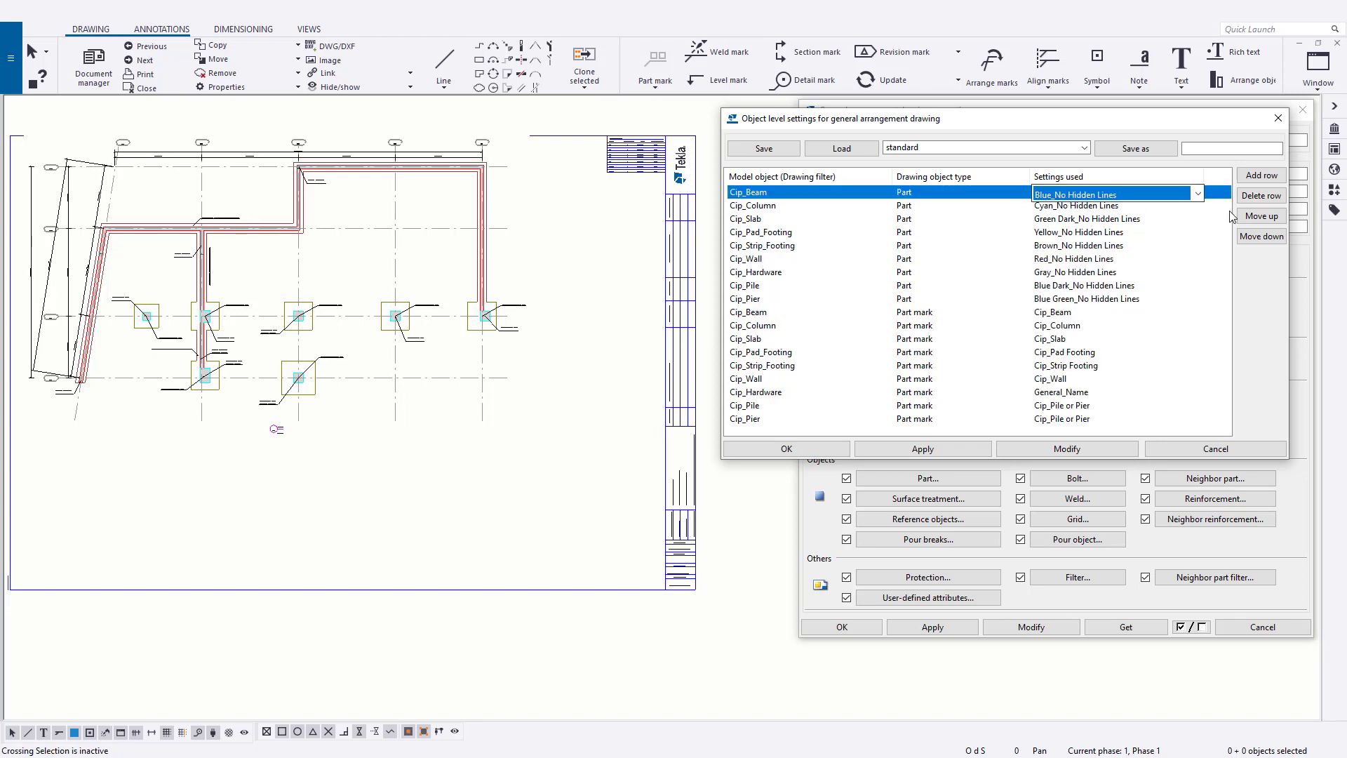
pyautogui.click(1260, 195)
pyautogui.click(1261, 196)
pyautogui.click(1260, 196)
pyautogui.click(1260, 195)
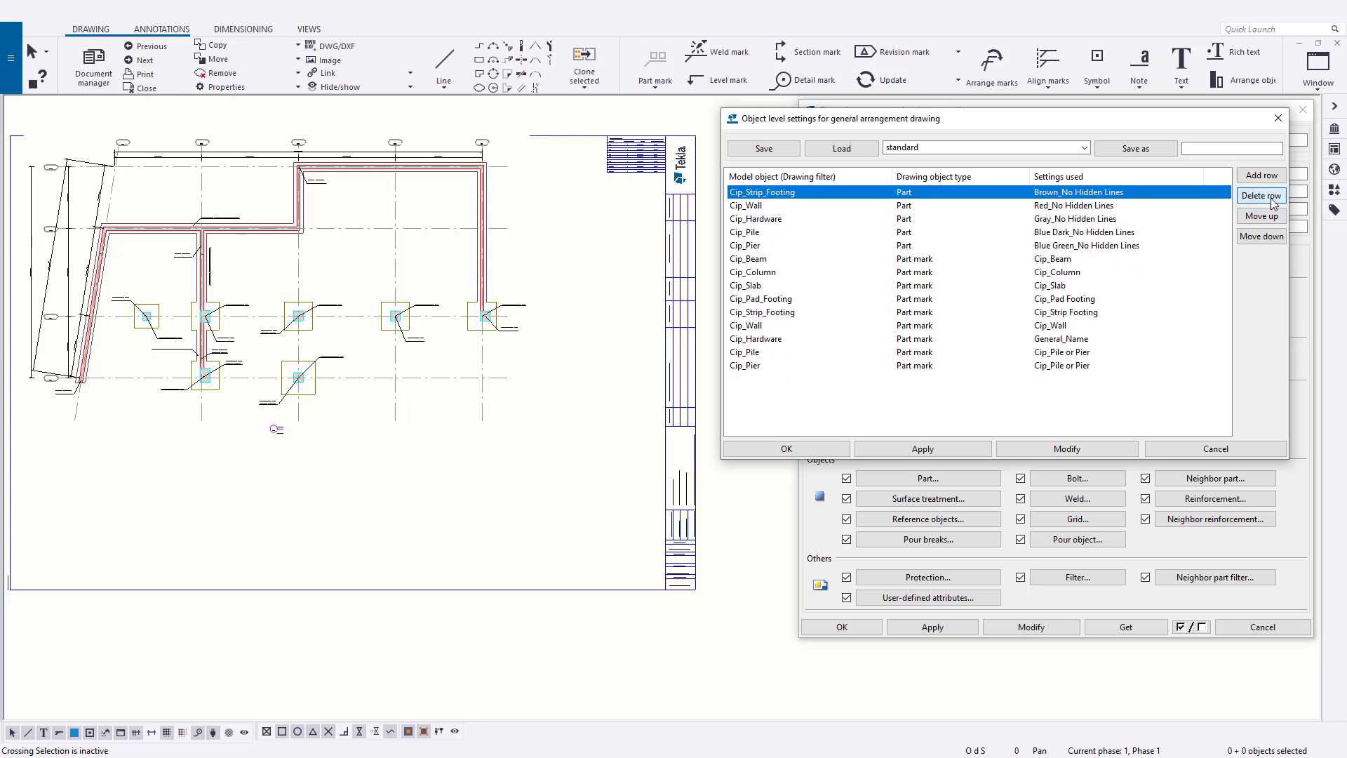
pyautogui.click(1260, 196)
pyautogui.click(1261, 196)
pyautogui.click(1260, 195)
pyautogui.click(1260, 196)
pyautogui.click(1260, 196)
pyautogui.click(1260, 195)
pyautogui.click(1260, 196)
pyautogui.click(1261, 195)
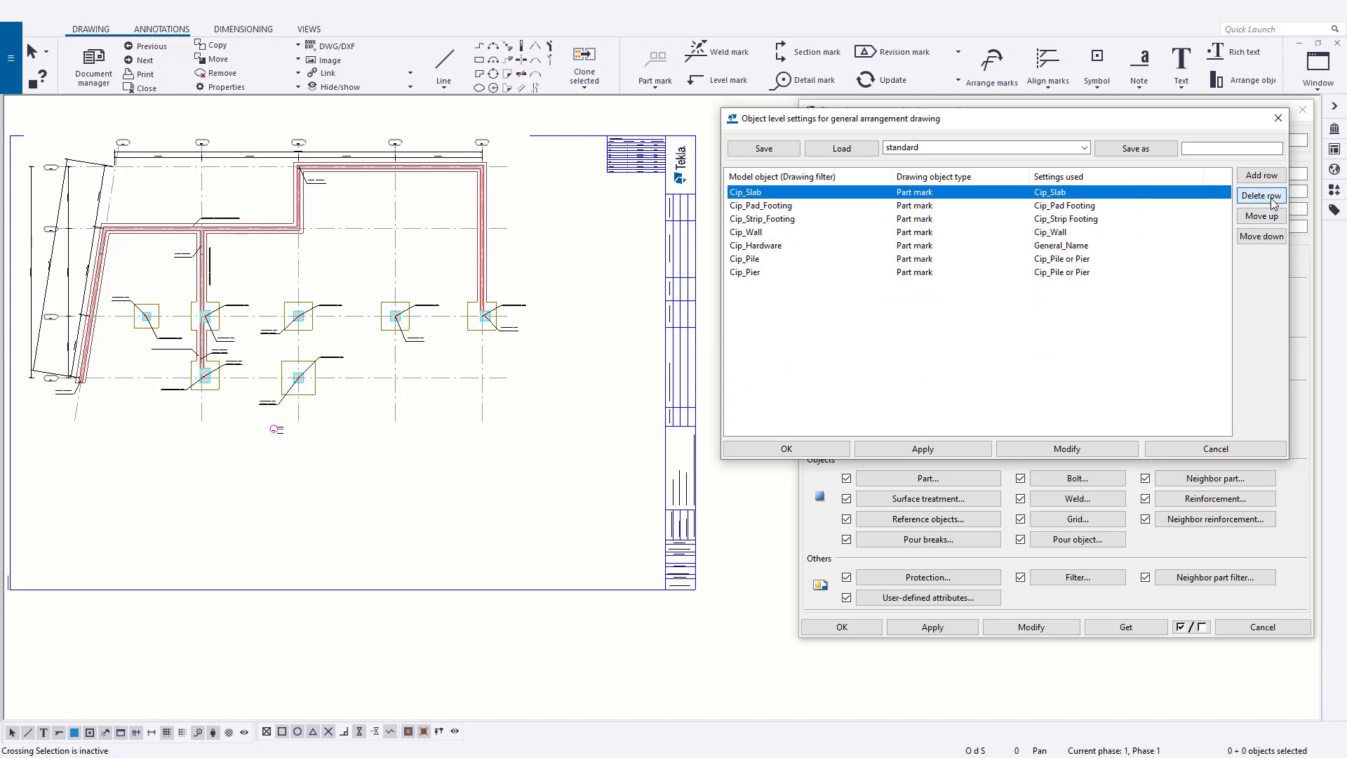
pyautogui.click(1261, 196)
pyautogui.click(1260, 196)
pyautogui.click(1261, 196)
pyautogui.click(1260, 195)
pyautogui.click(1261, 196)
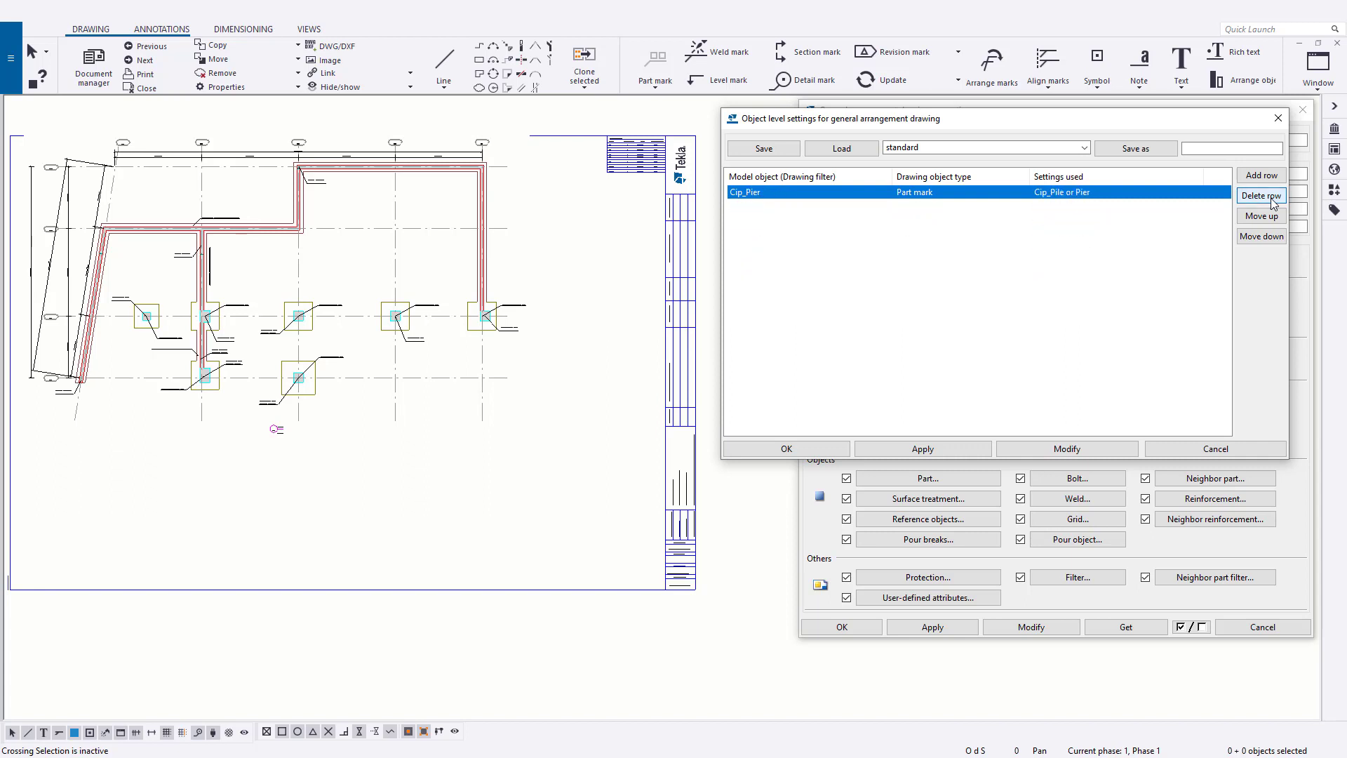
pyautogui.click(1261, 196)
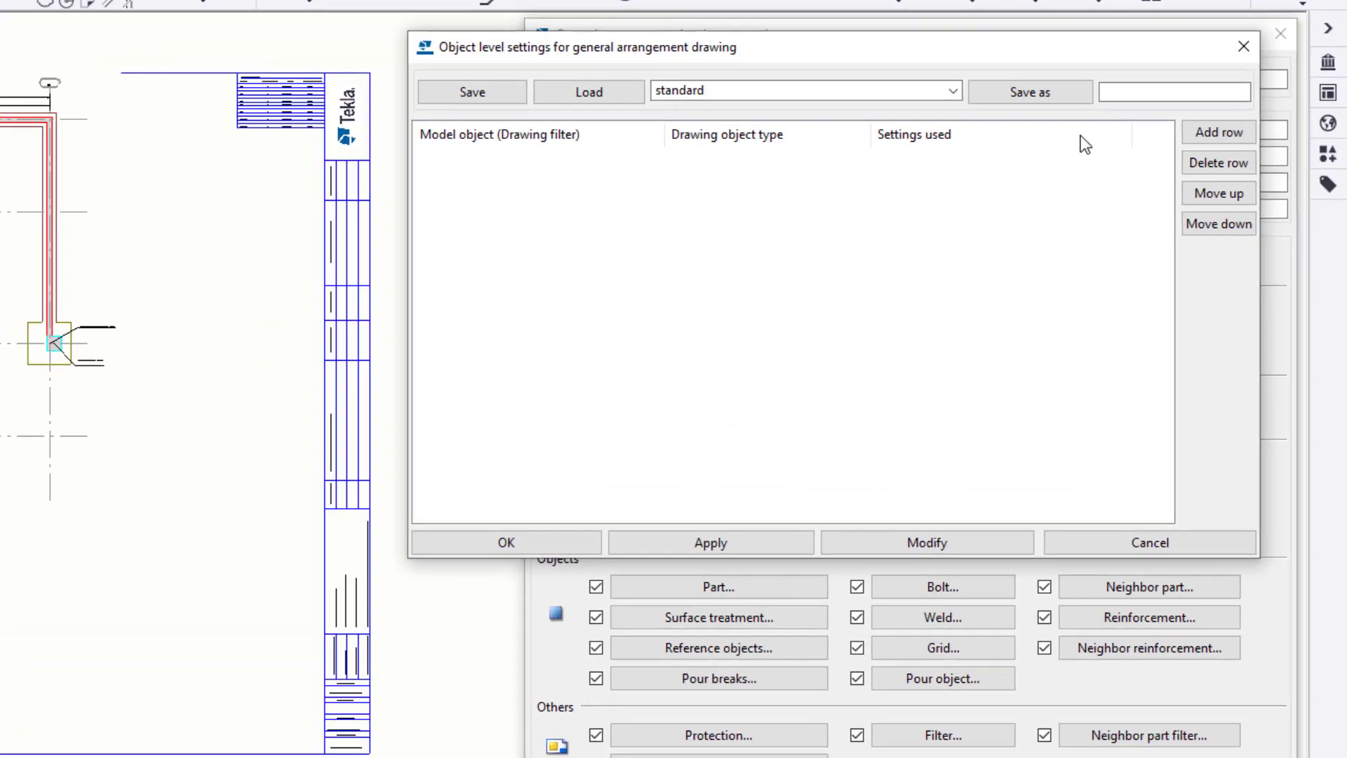
# - Save the emptied object level settings as TEK_FND_Plan and modify the drawing with them
pyautogui.click(1137, 93)
pyautogui.write('TEK_FND_P')
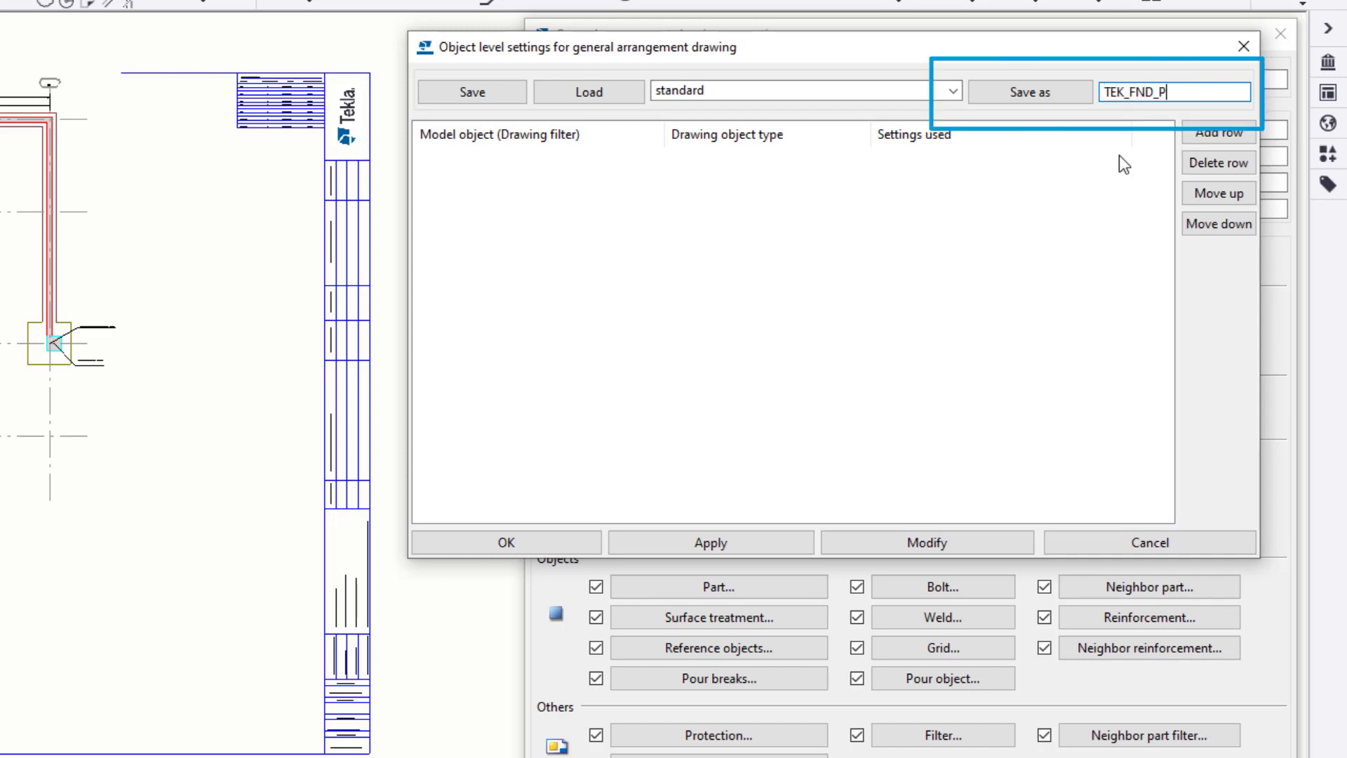
pyautogui.write('lan')
pyautogui.click(1049, 92)
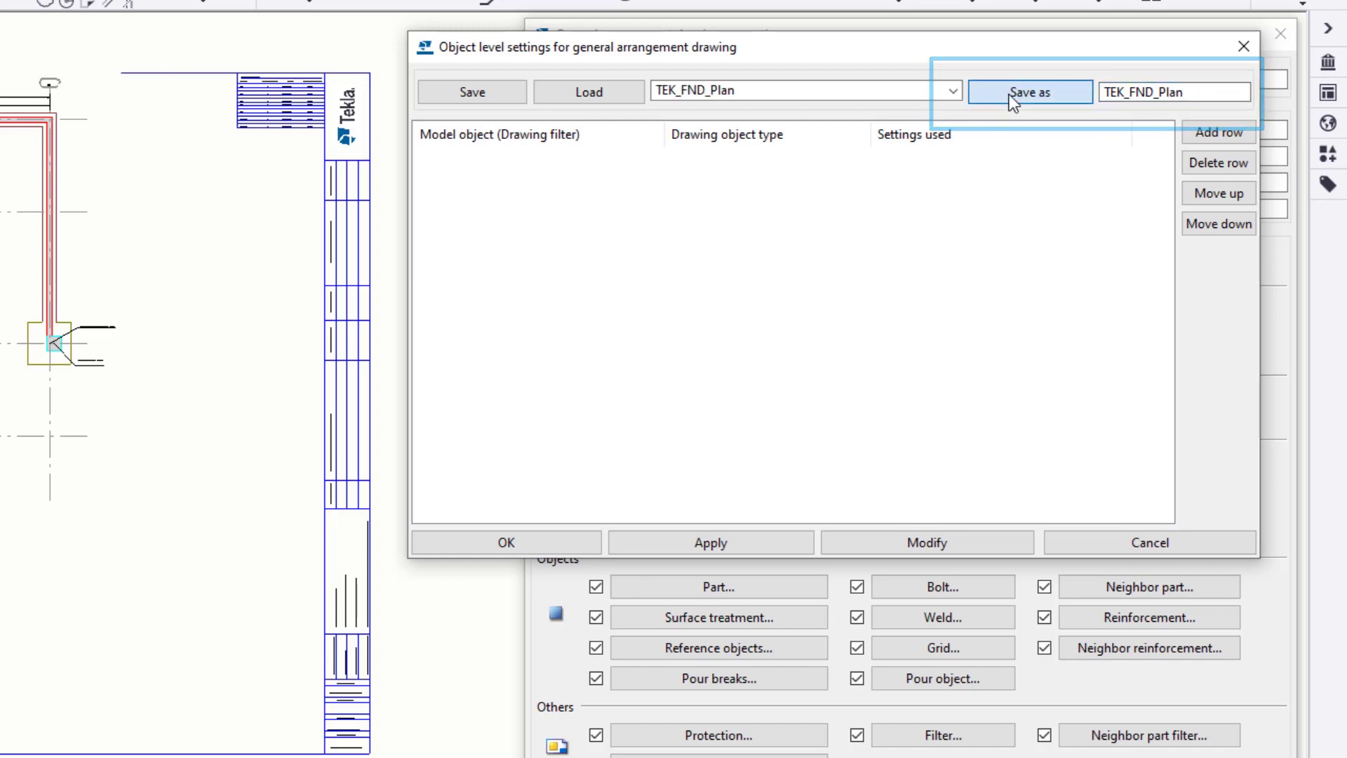
pyautogui.click(900, 543)
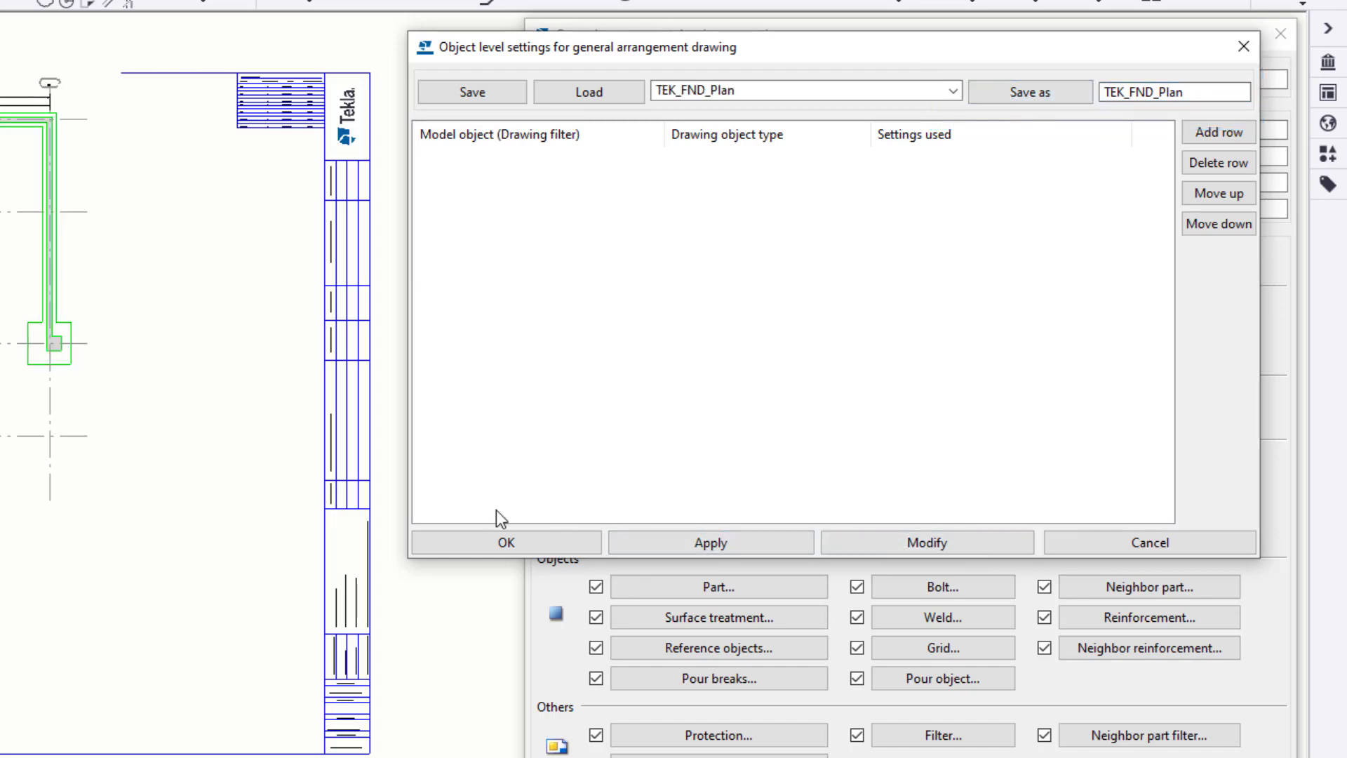
# - Add three part rows and set the drawing filters of the first two to Cip_Pad_Footing and Cip_Strip_Footing
pyautogui.click(1223, 130)
pyautogui.click(1223, 131)
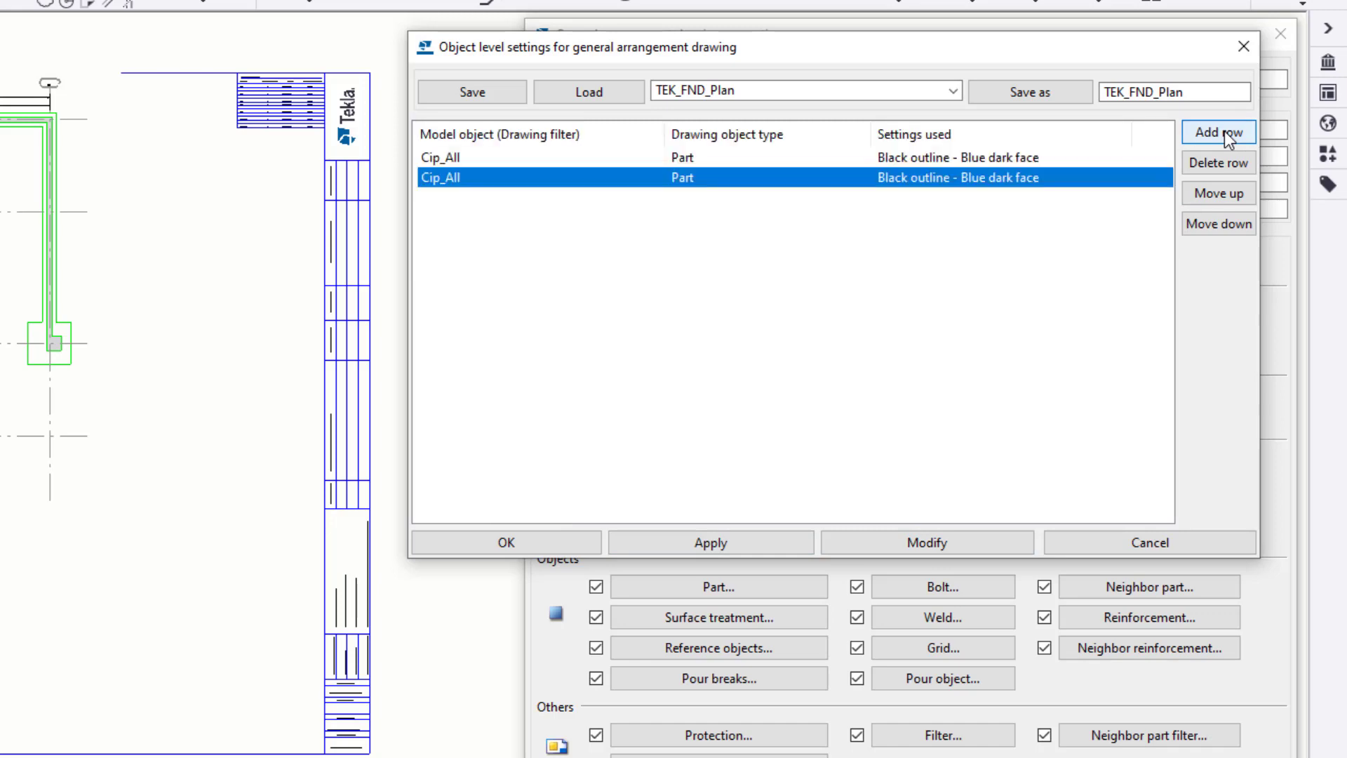
pyautogui.click(1223, 131)
pyautogui.click(656, 160)
pyautogui.click(656, 160)
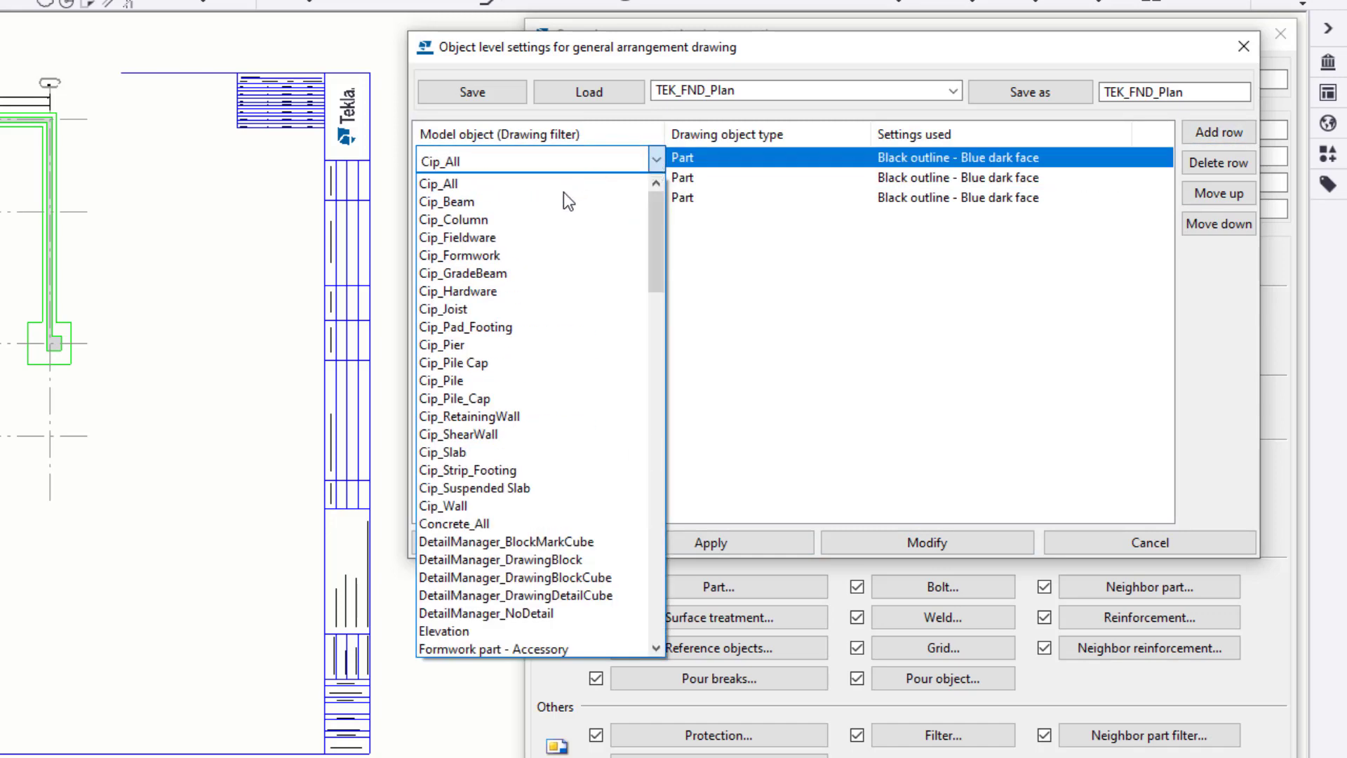
pyautogui.click(519, 326)
pyautogui.click(654, 179)
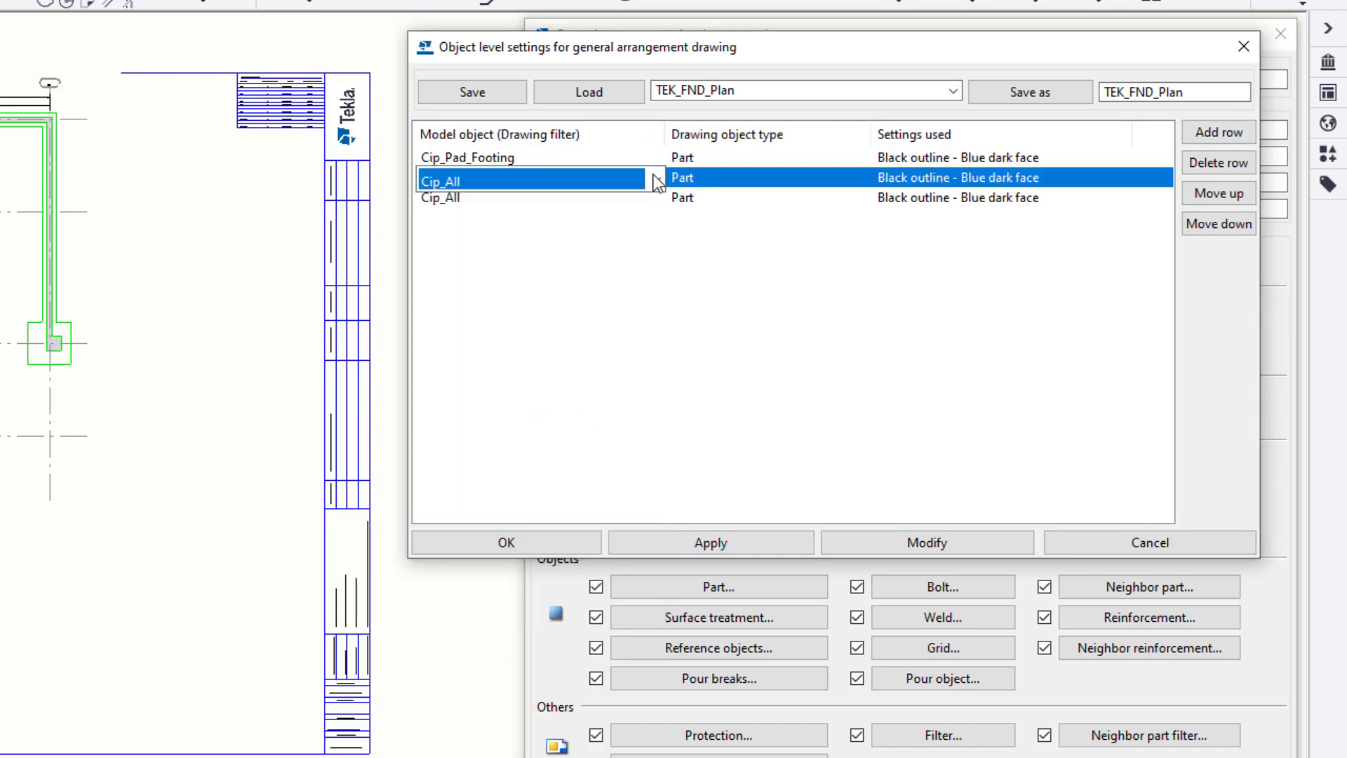
pyautogui.click(656, 180)
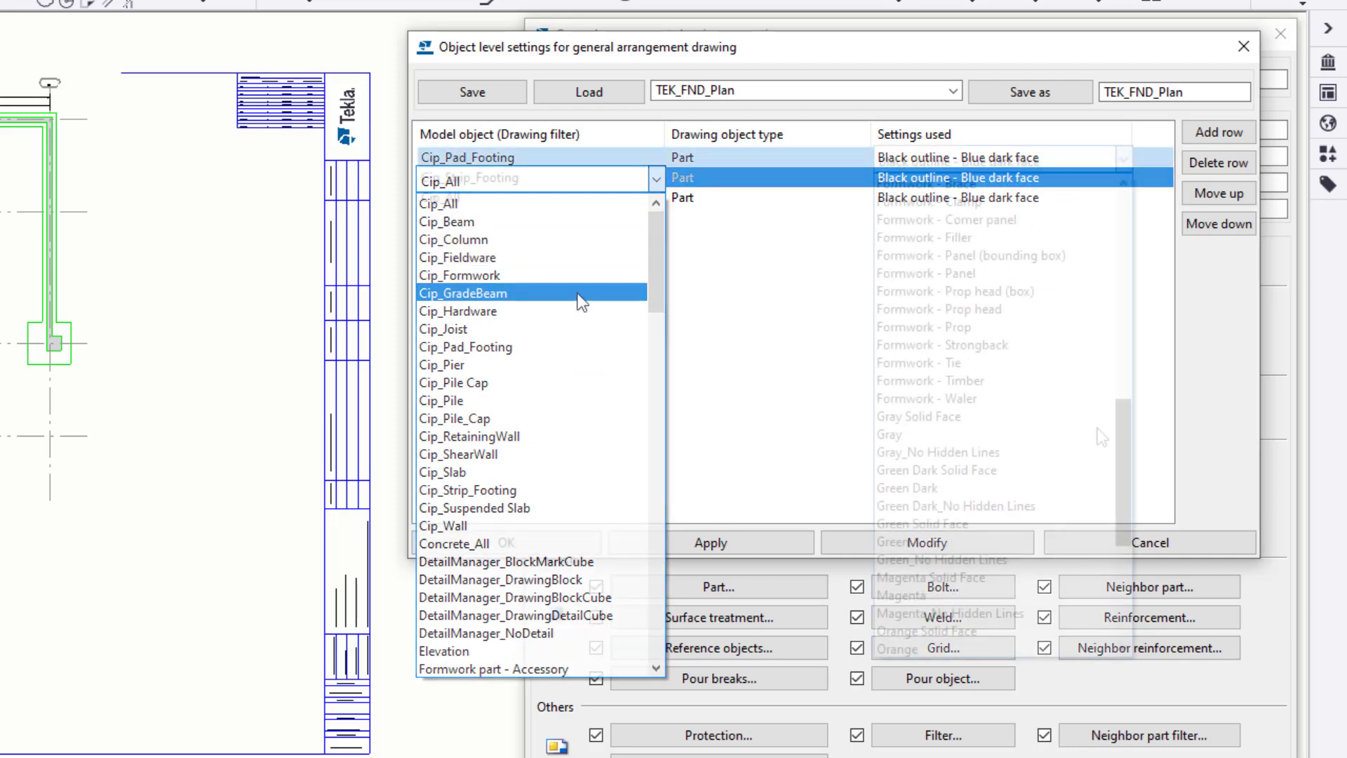
# - Assign the Red part settings to both the Cip_Pad_Footing and Cip_Strip_Footing rows
pyautogui.scroll(-3, 1097, 456)
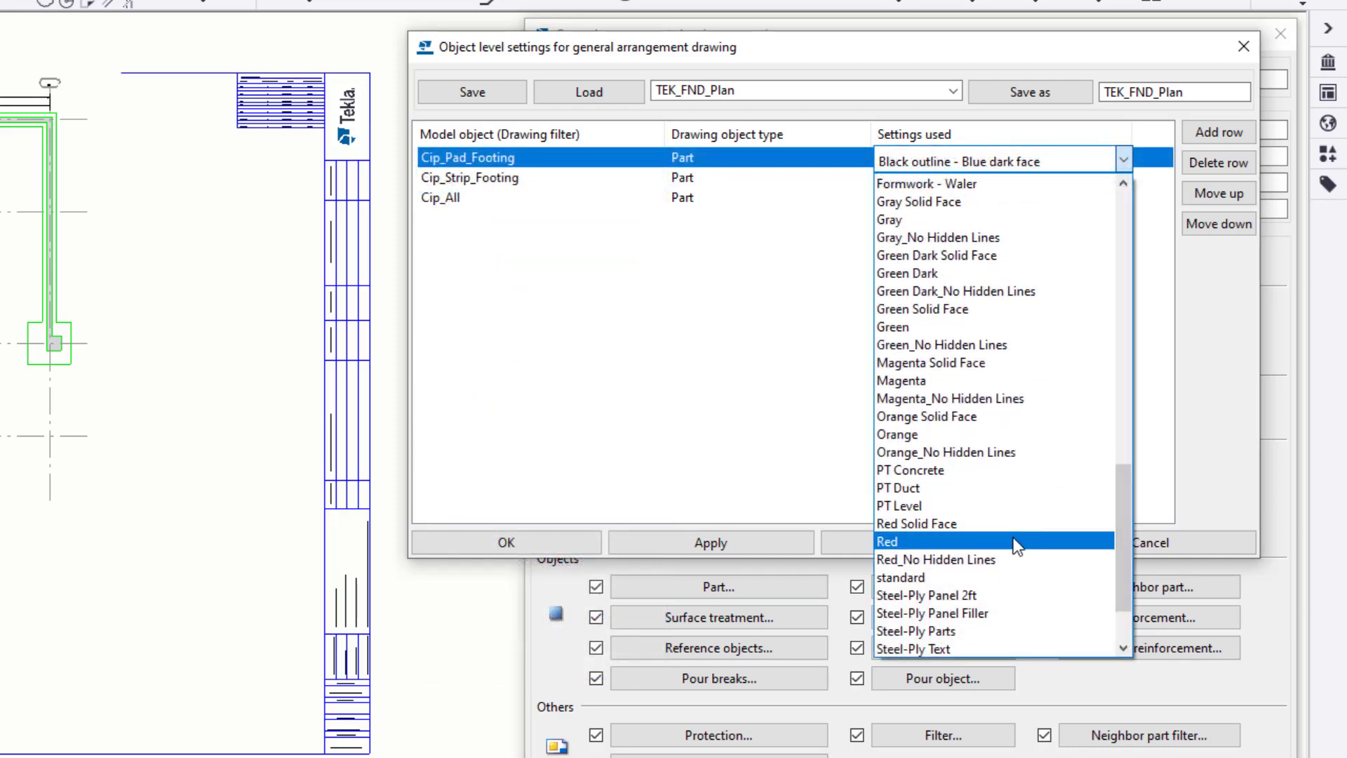
pyautogui.click(1017, 546)
pyautogui.click(1010, 179)
pyautogui.click(1123, 180)
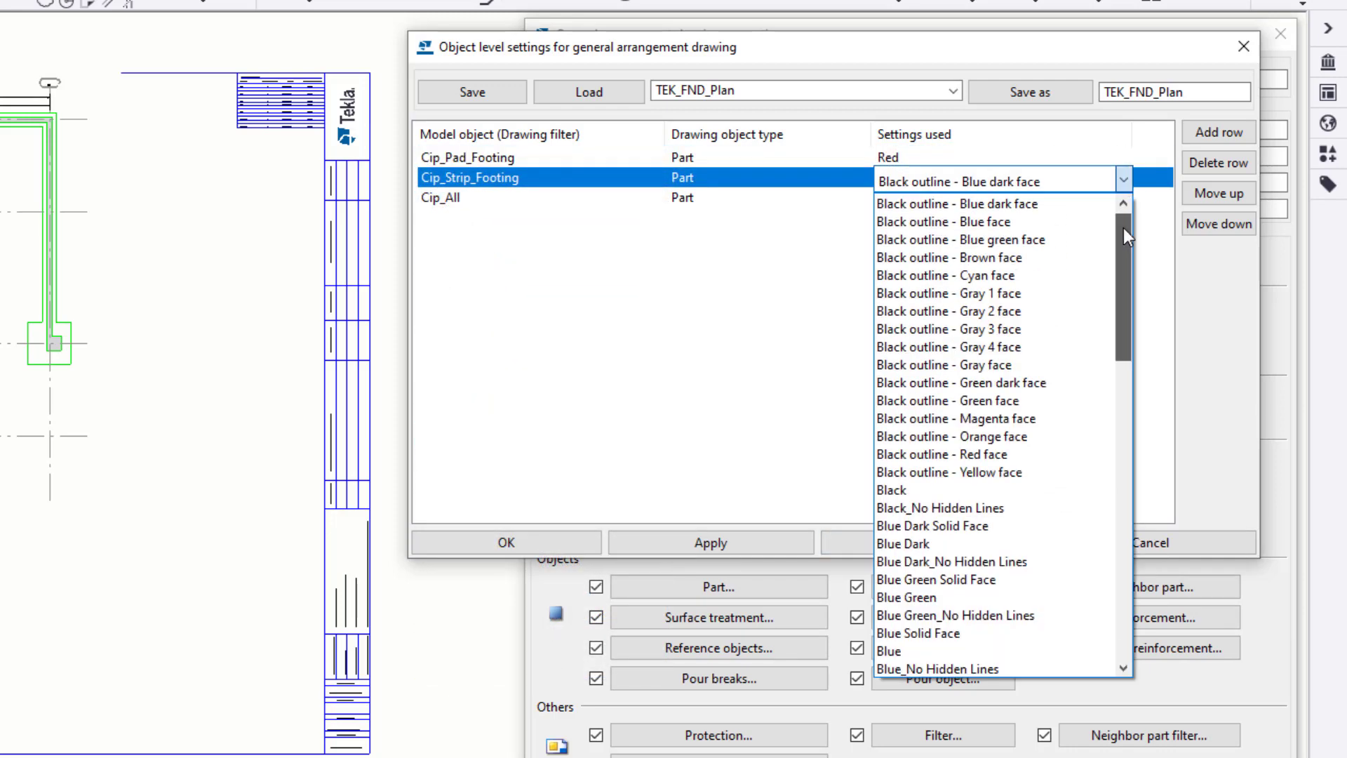
pyautogui.moveTo(1122, 227); pyautogui.dragTo(1132, 533)
pyautogui.click(1007, 489)
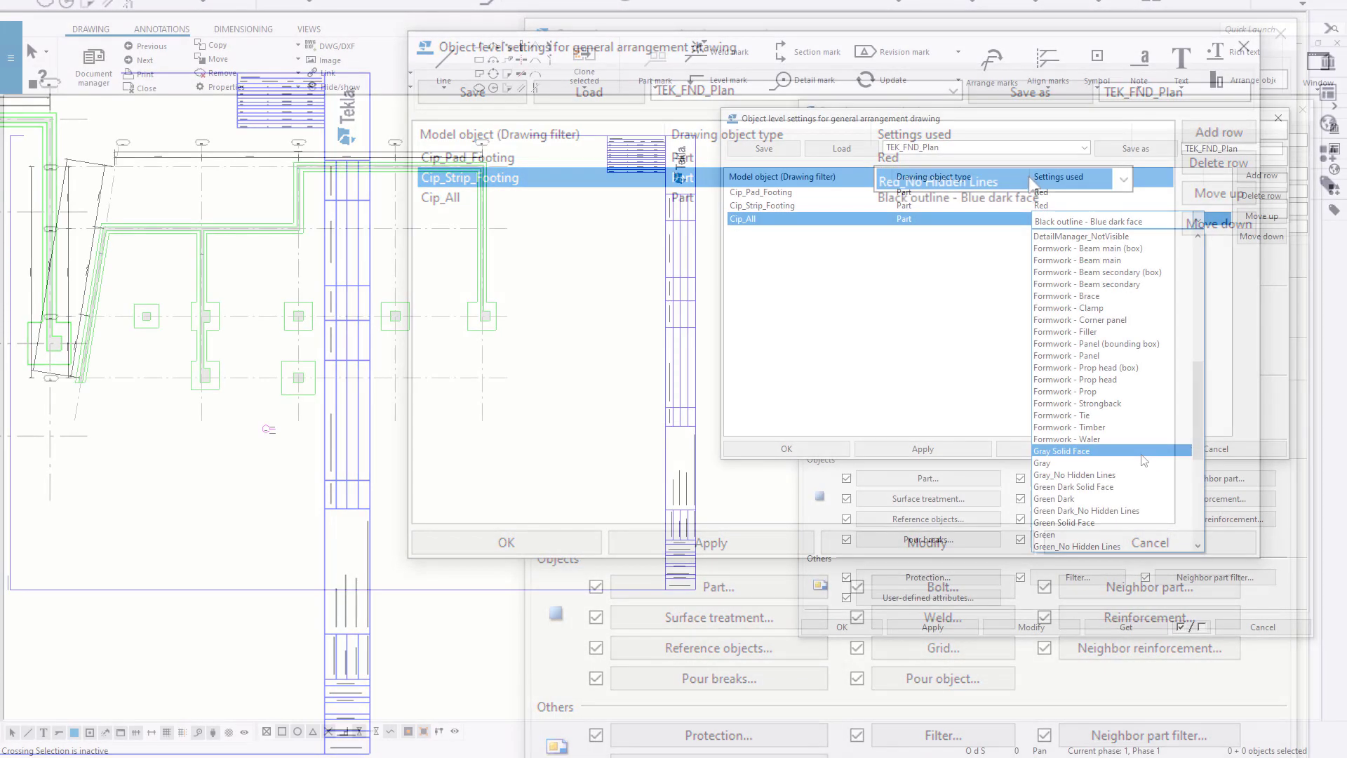
# - Assign Gray Solid Face to the Cip_All part row, modify the drawing and inspect the walls and footings in the plan
pyautogui.click(1008, 327)
pyautogui.click(1067, 453)
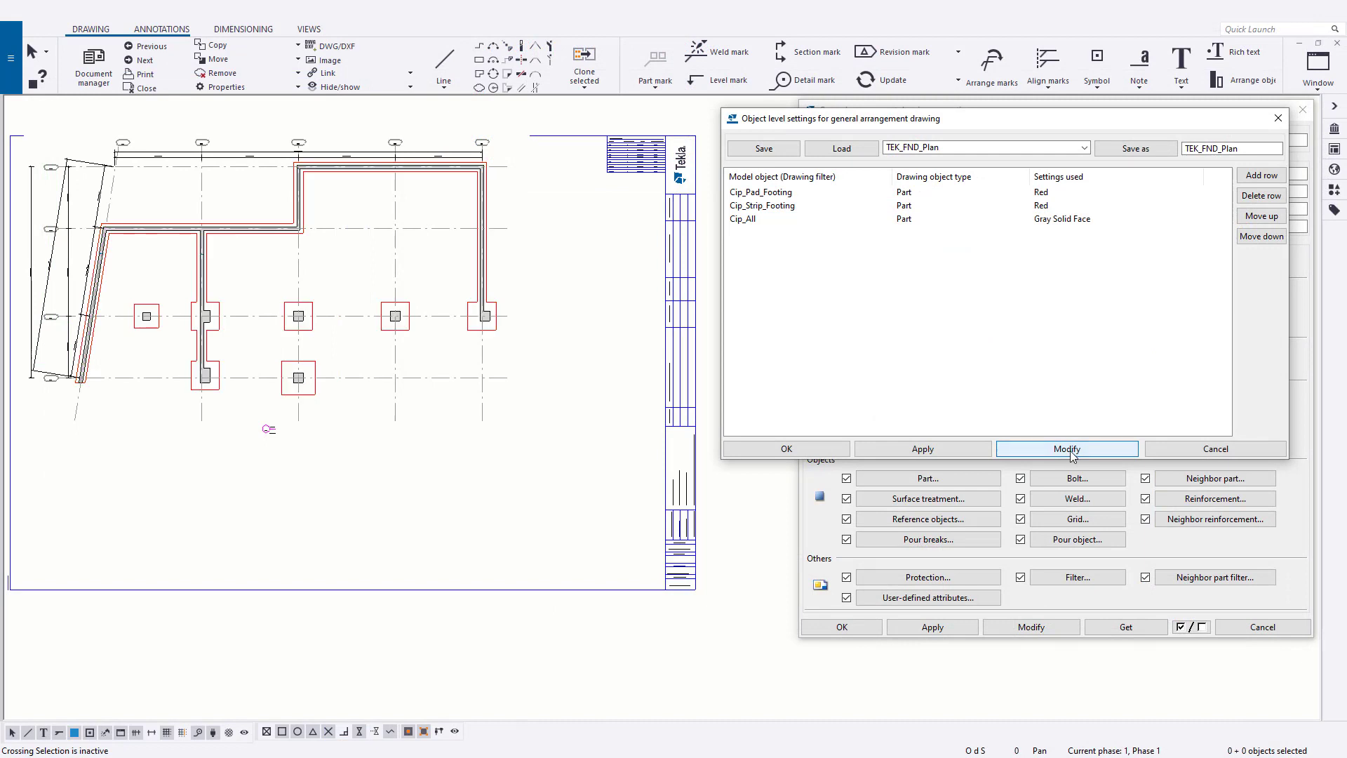
pyautogui.scroll(4, 449, 316)
pyautogui.moveTo(416, 323)
pyautogui.mouseDown(button='middle')
pyautogui.moveTo(554, 415)
pyautogui.moveTo(518, 409)
pyautogui.mouseUp(button='middle')
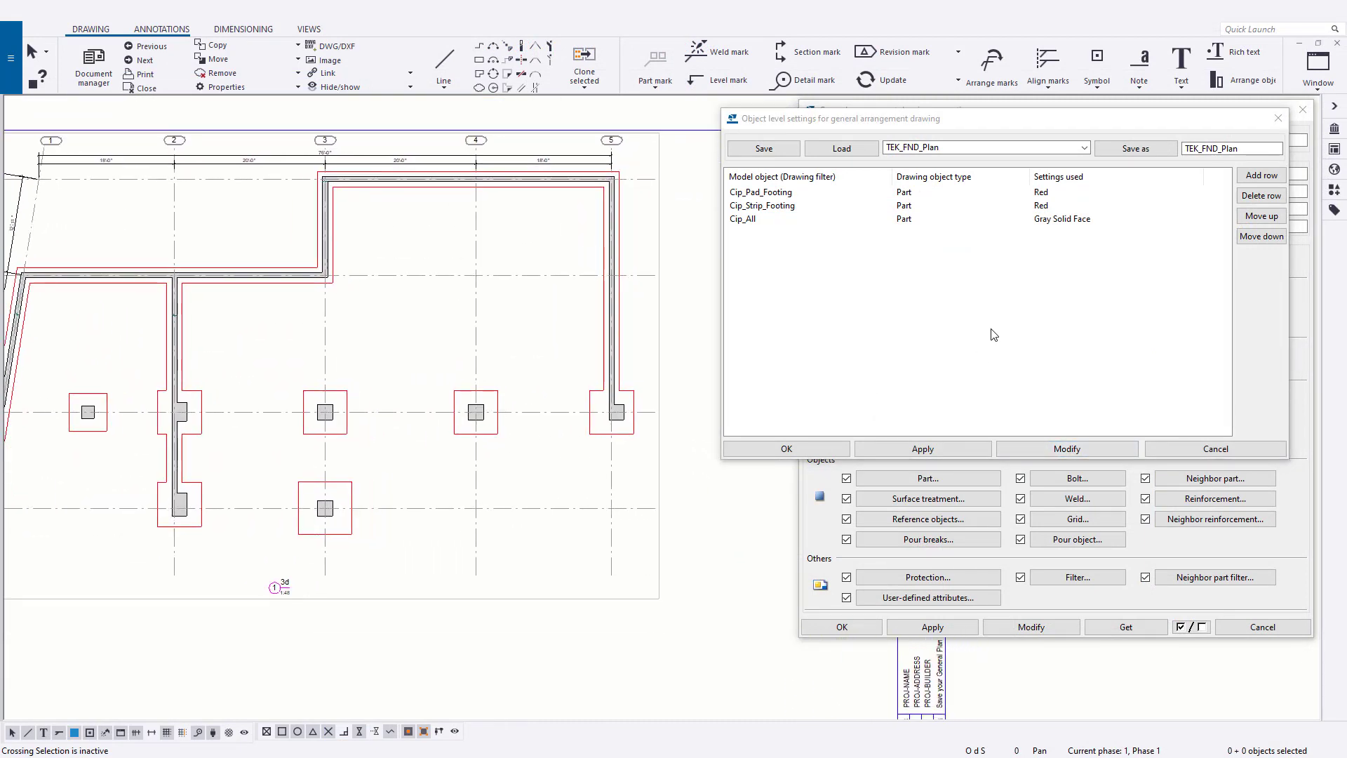
# - Add two more rows below the Cip_All part row in the object level settings, removing the surplus third one
pyautogui.click(993, 331)
pyautogui.click(1265, 177)
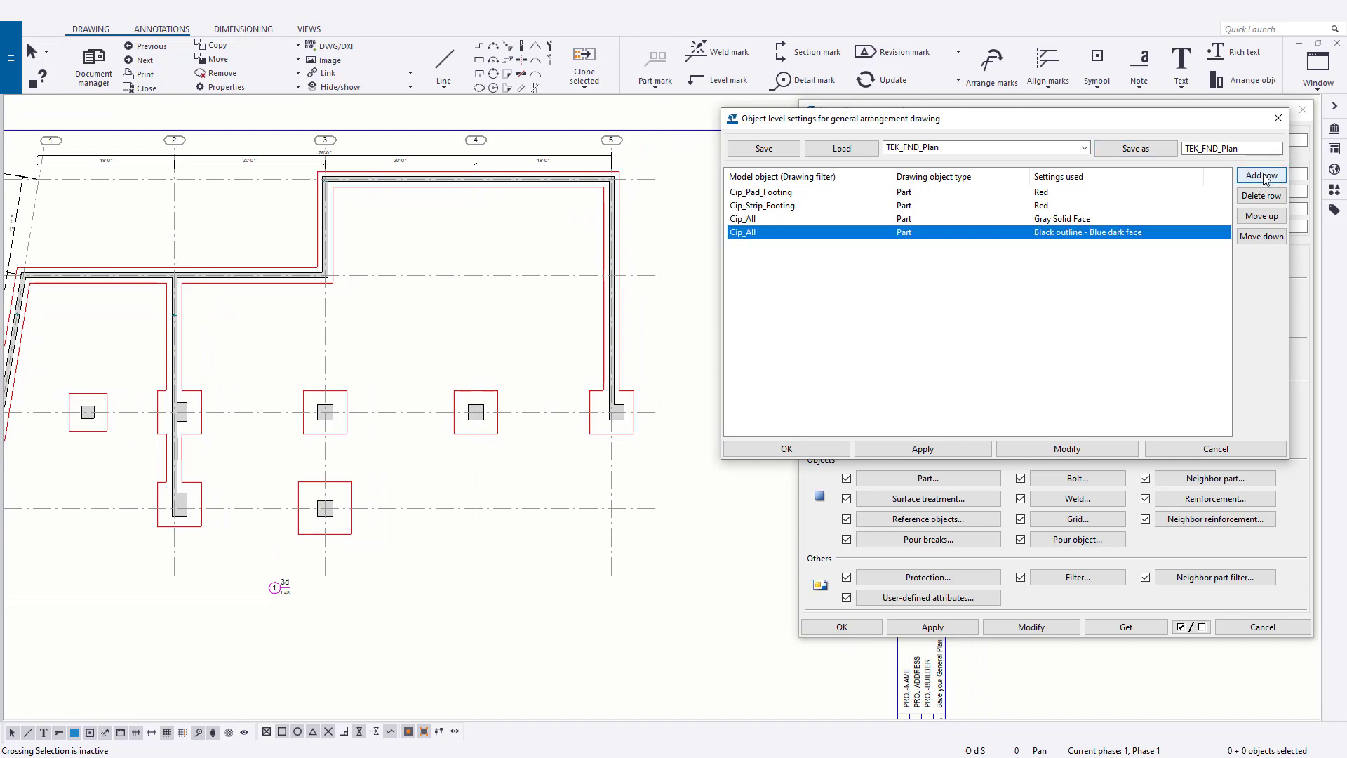
pyautogui.click(1264, 176)
pyautogui.click(1265, 176)
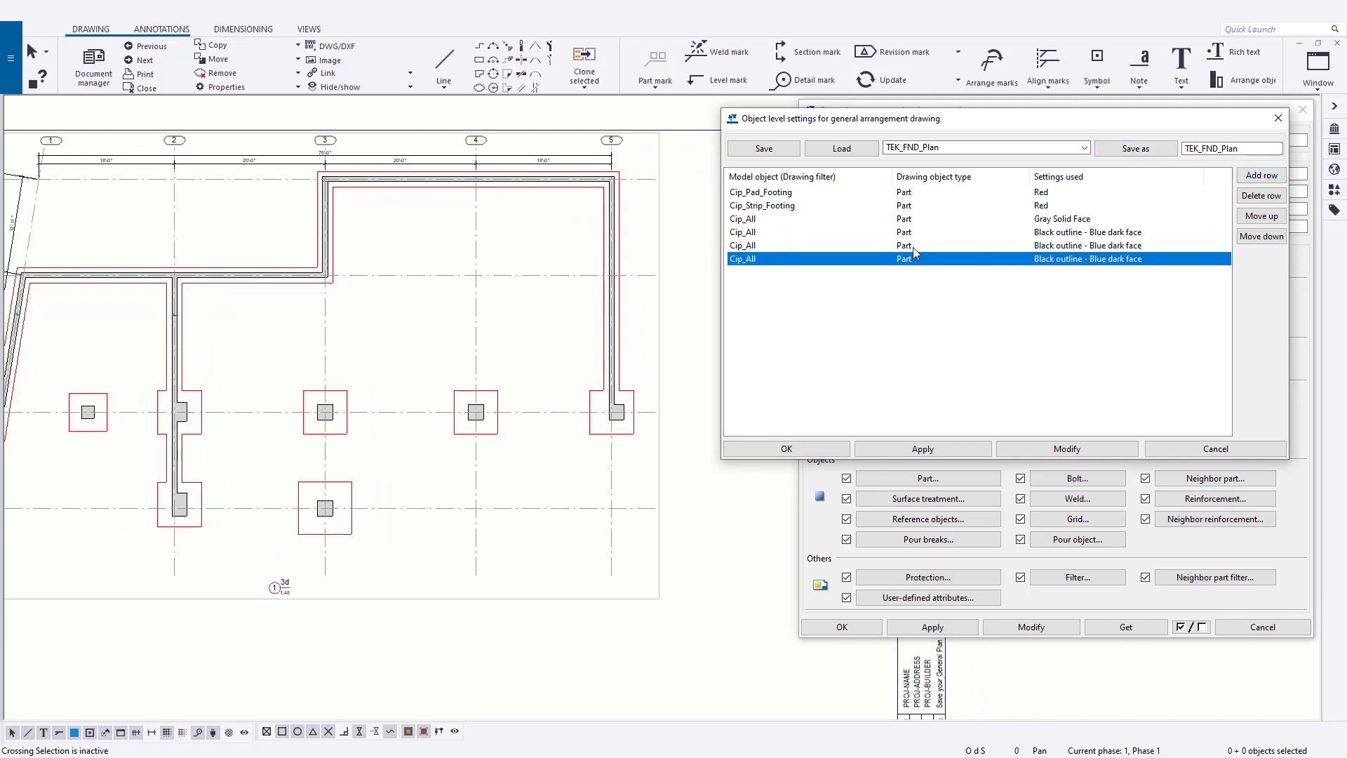
pyautogui.click(1260, 195)
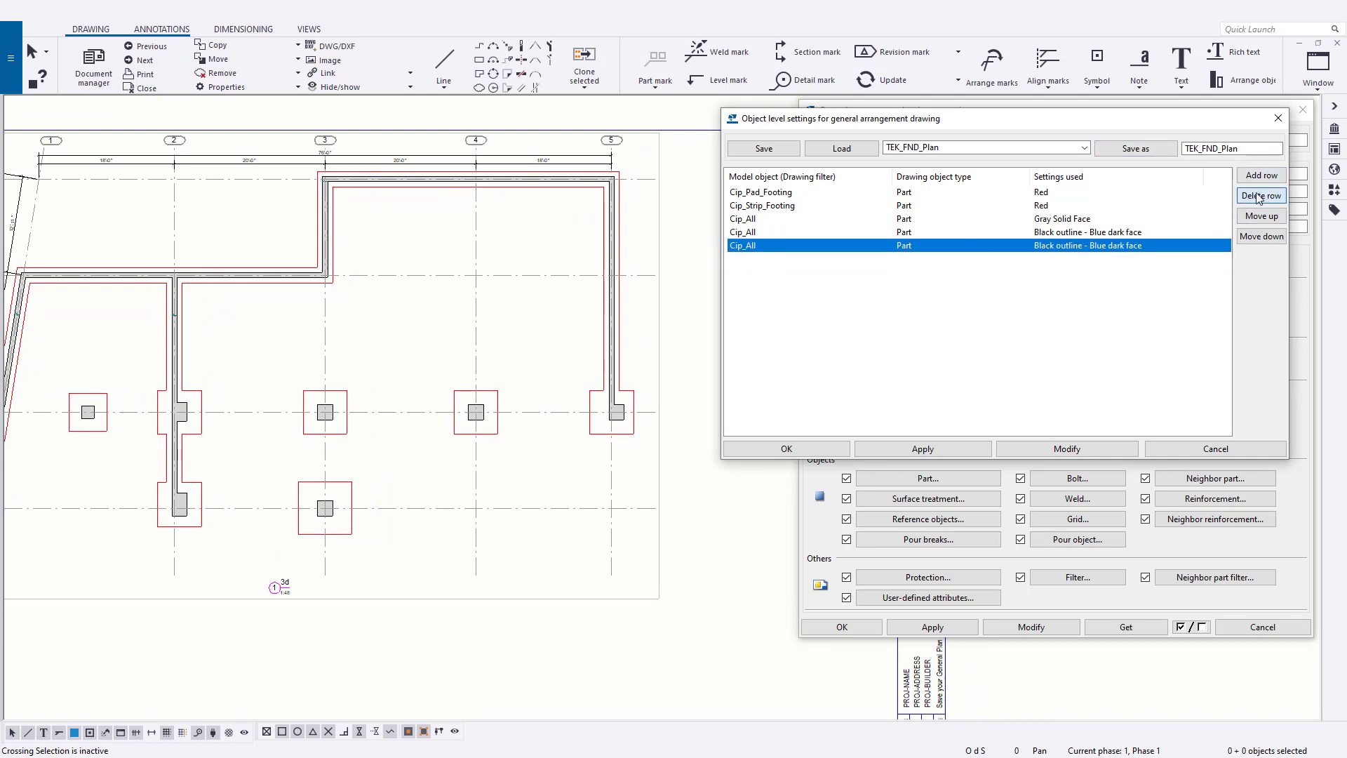
# - Set the drawing filter of the first new row below the Gray Solid Face row to Cip_Pad_Footing
pyautogui.click(966, 233)
pyautogui.click(1024, 234)
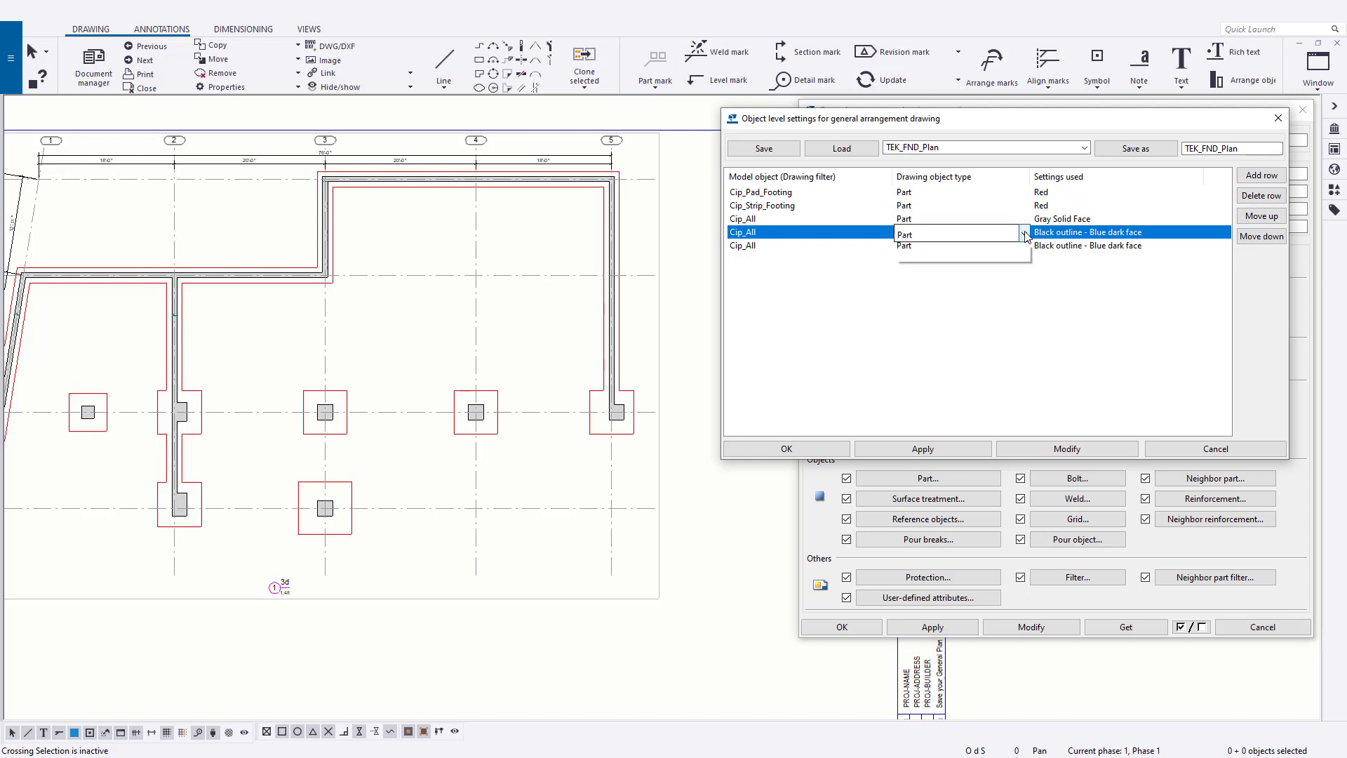
pyautogui.click(913, 250)
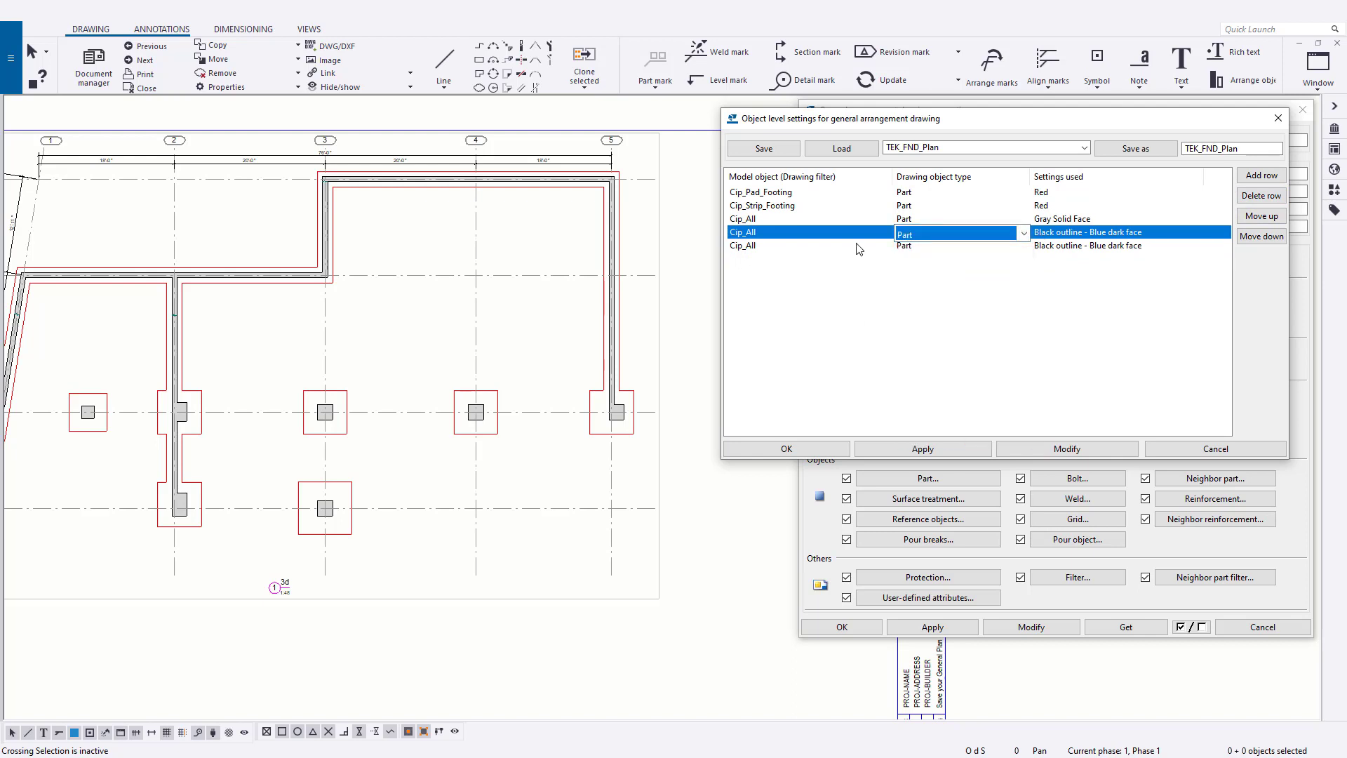
pyautogui.click(857, 232)
pyautogui.click(887, 233)
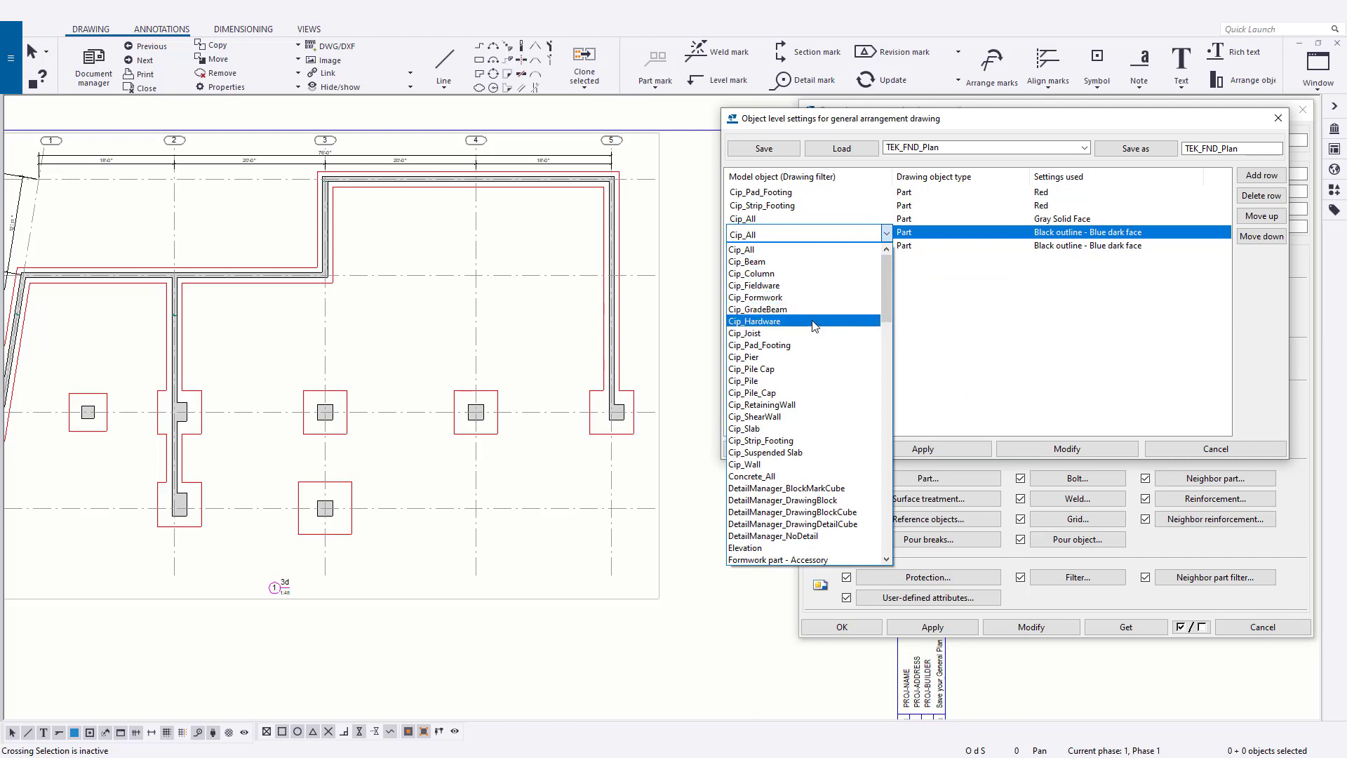
pyautogui.click(813, 345)
# - Change the new Cip_Pad_Footing row's object type to Part mark and assign it the CIP_Pad Footing settings
pyautogui.click(1011, 238)
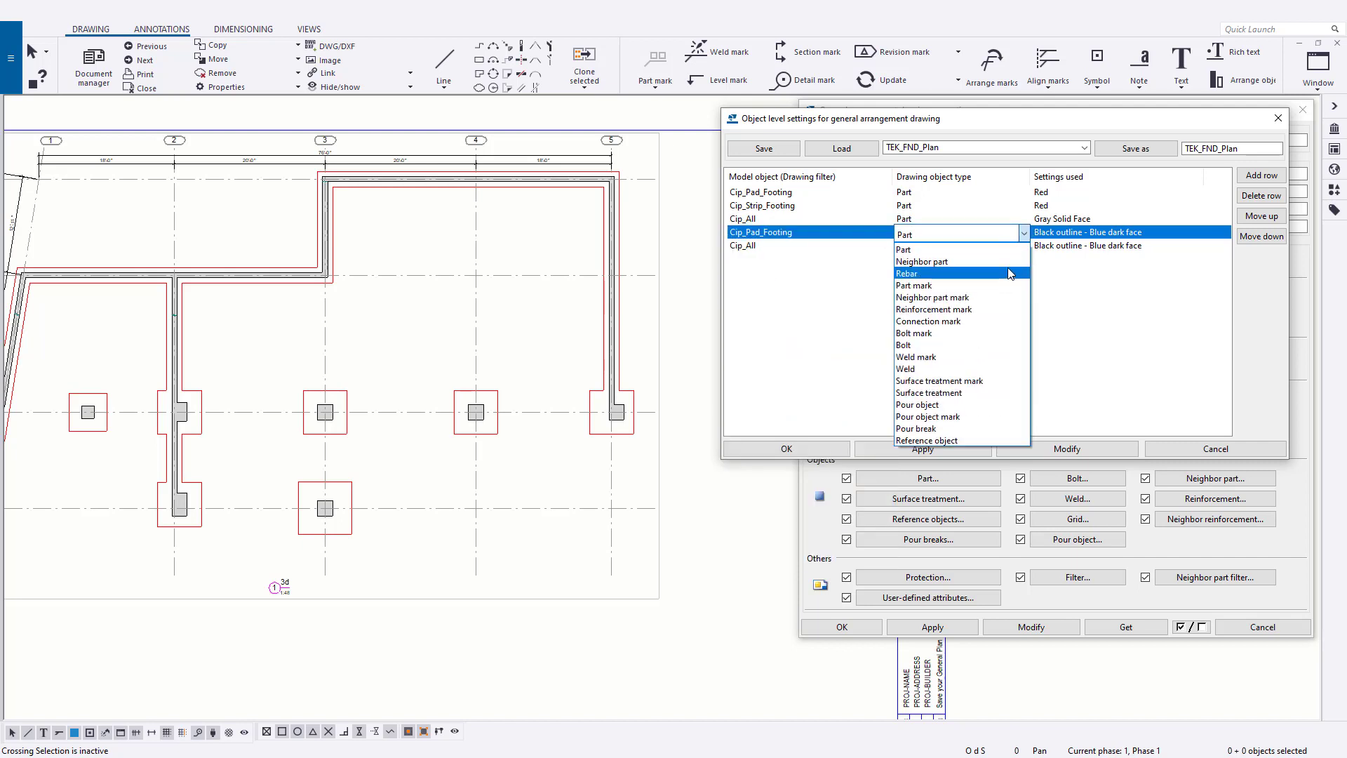
pyautogui.click(1009, 285)
pyautogui.click(1115, 239)
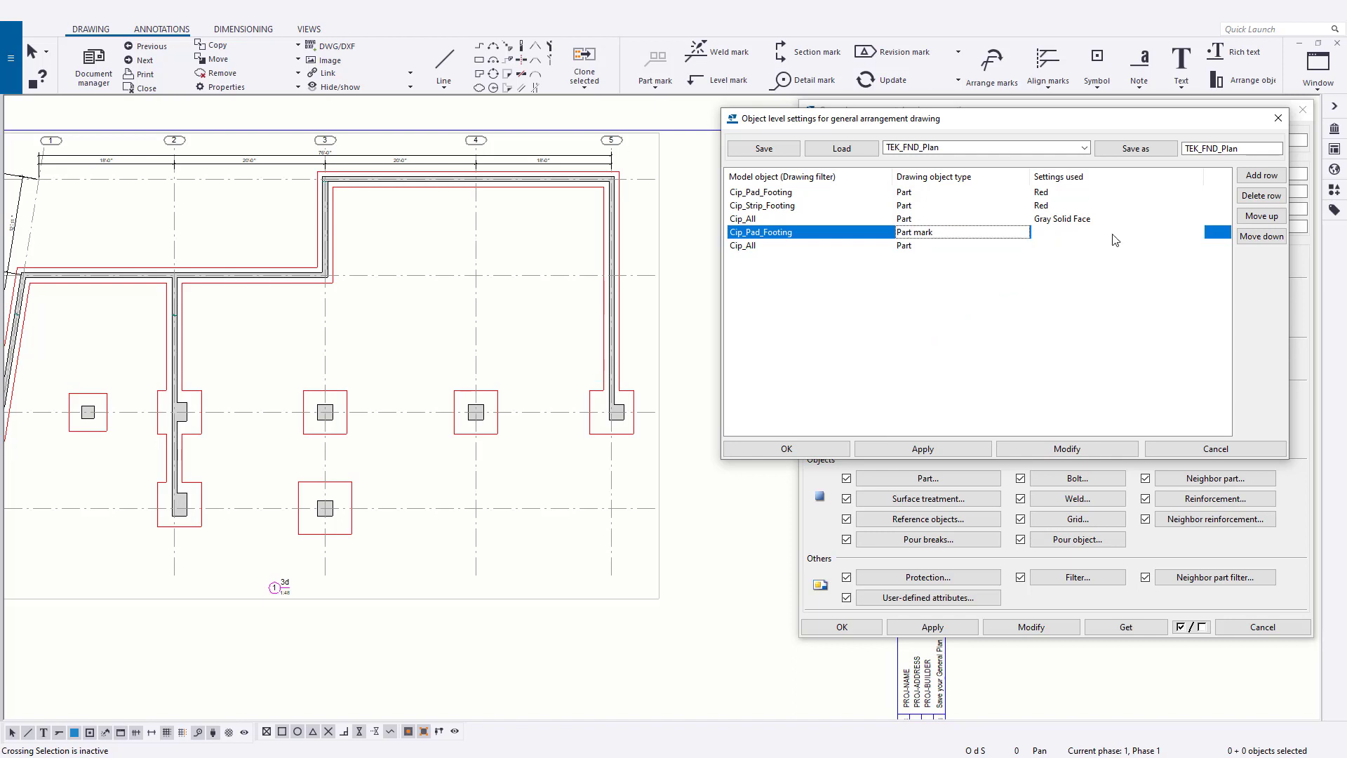
pyautogui.click(1196, 234)
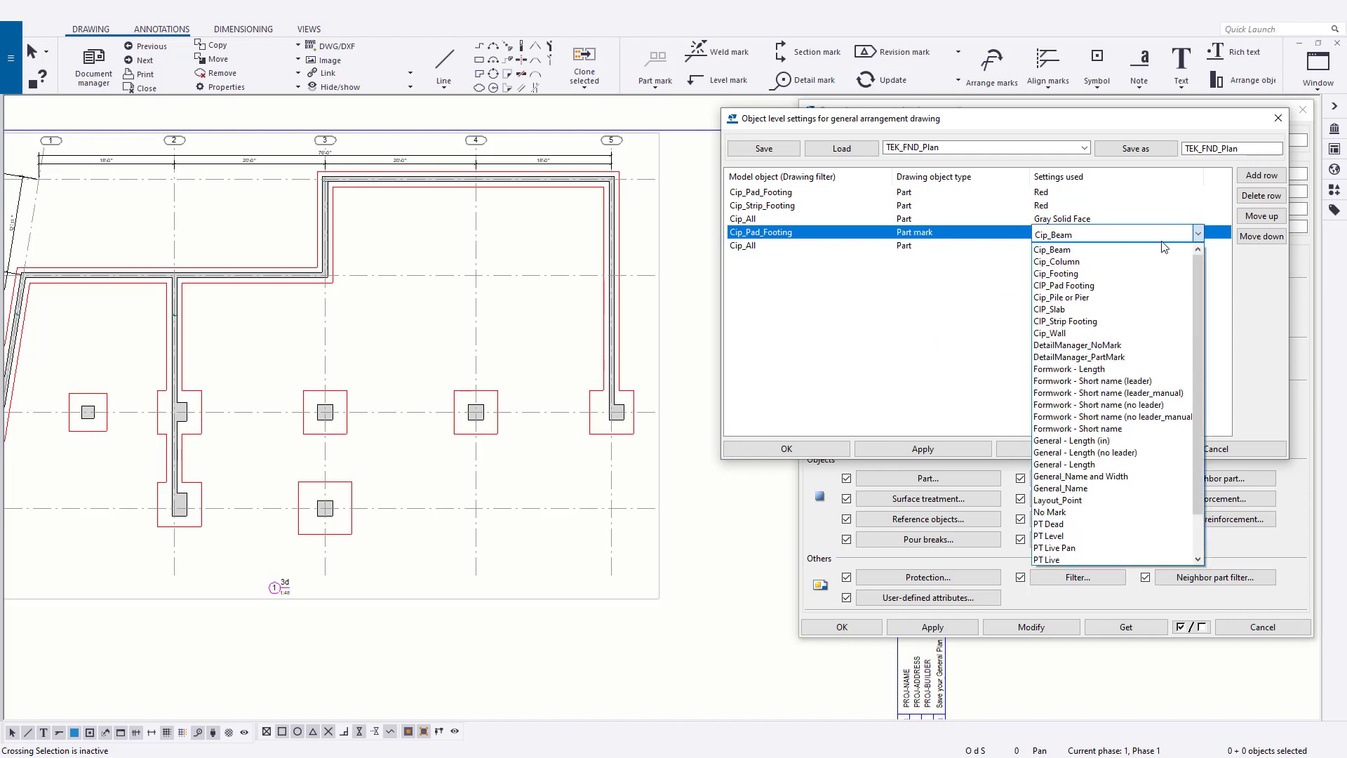
pyautogui.click(1102, 289)
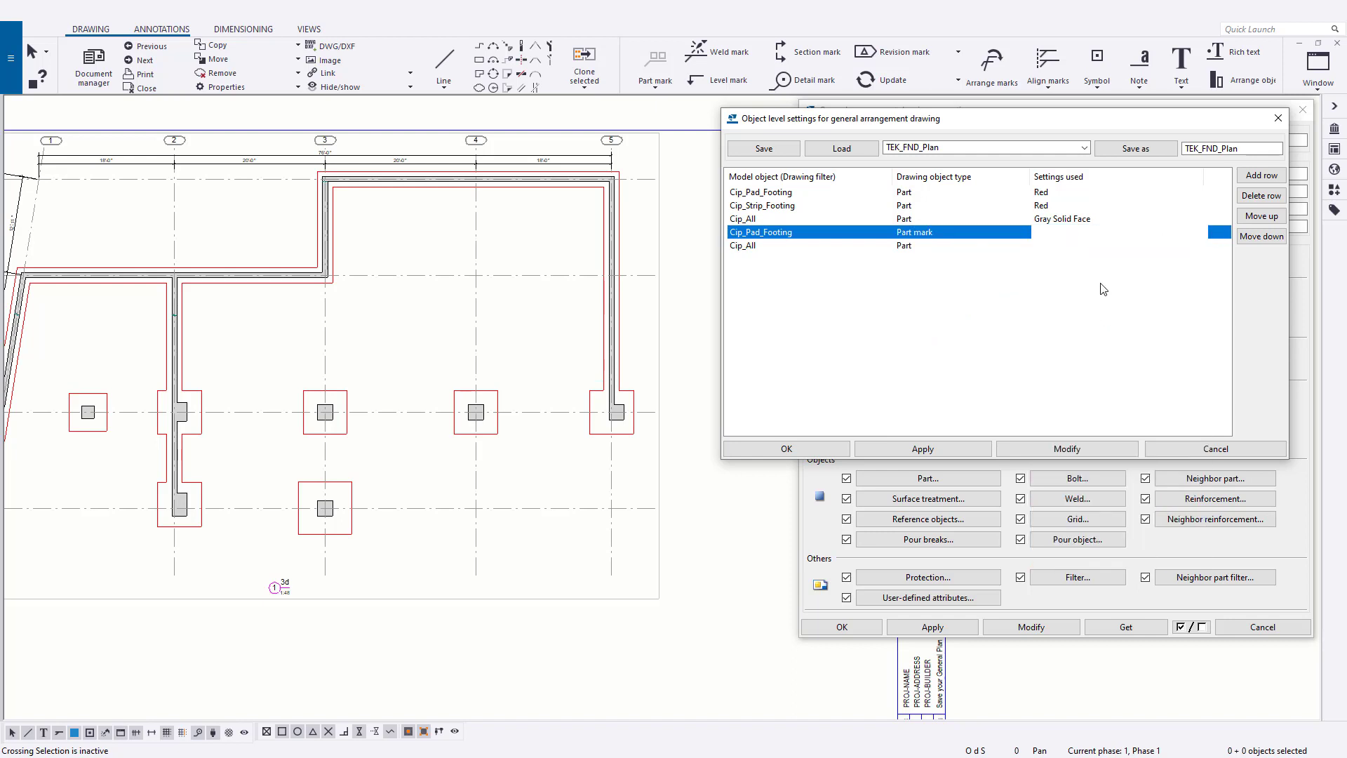
# - Set the drawing filter of the last row to Cip_Strip_Footing
pyautogui.click(982, 245)
pyautogui.click(887, 249)
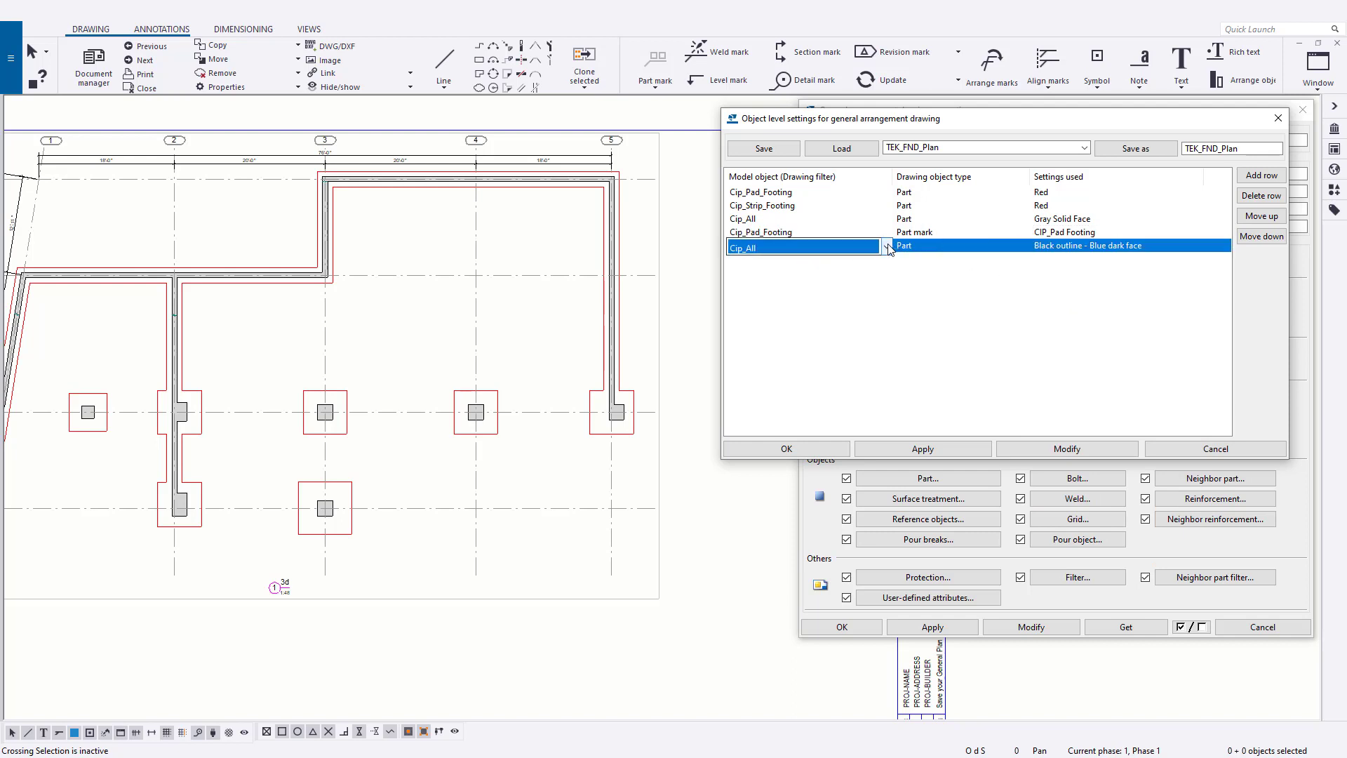
pyautogui.click(887, 249)
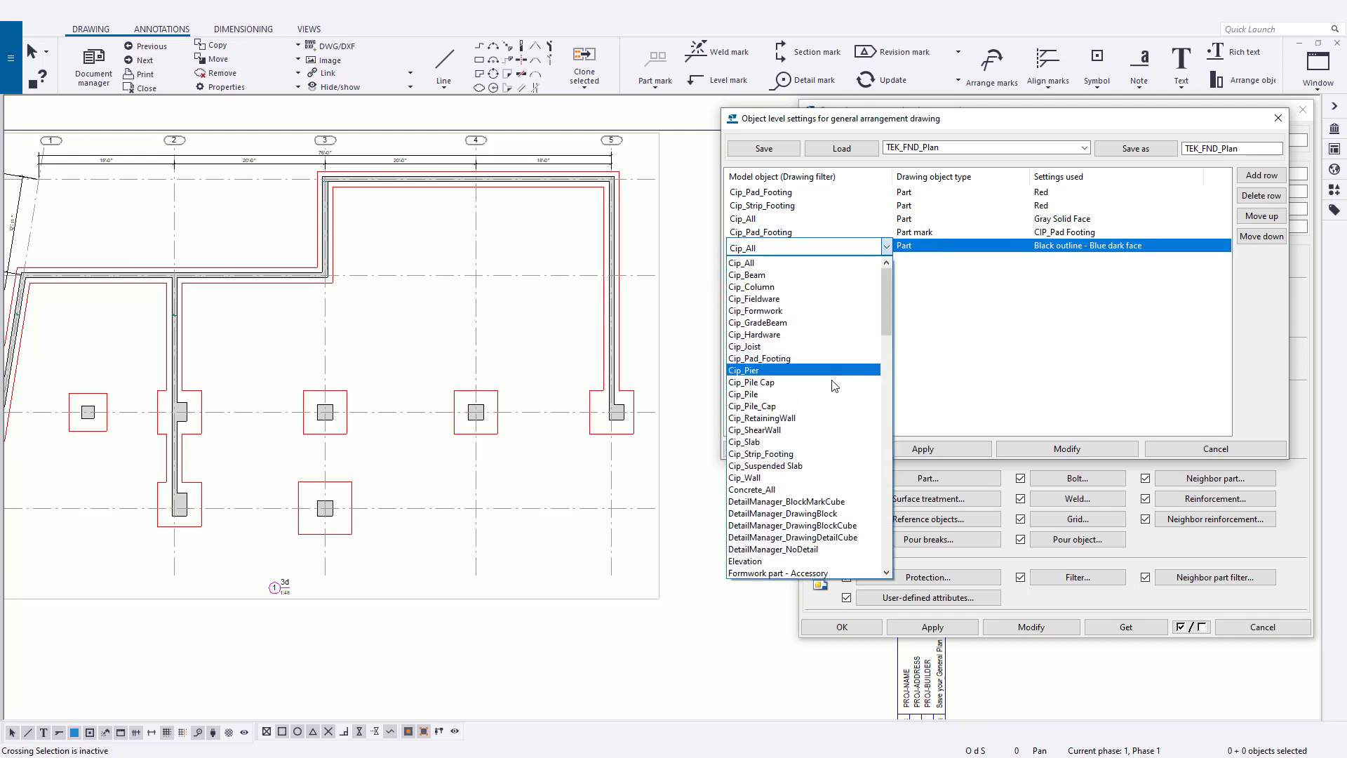
pyautogui.click(831, 452)
# - Change the last Cip_Strip_Footing row's object type to Part mark and assign it the CIP_Strip Footing settings
pyautogui.click(991, 258)
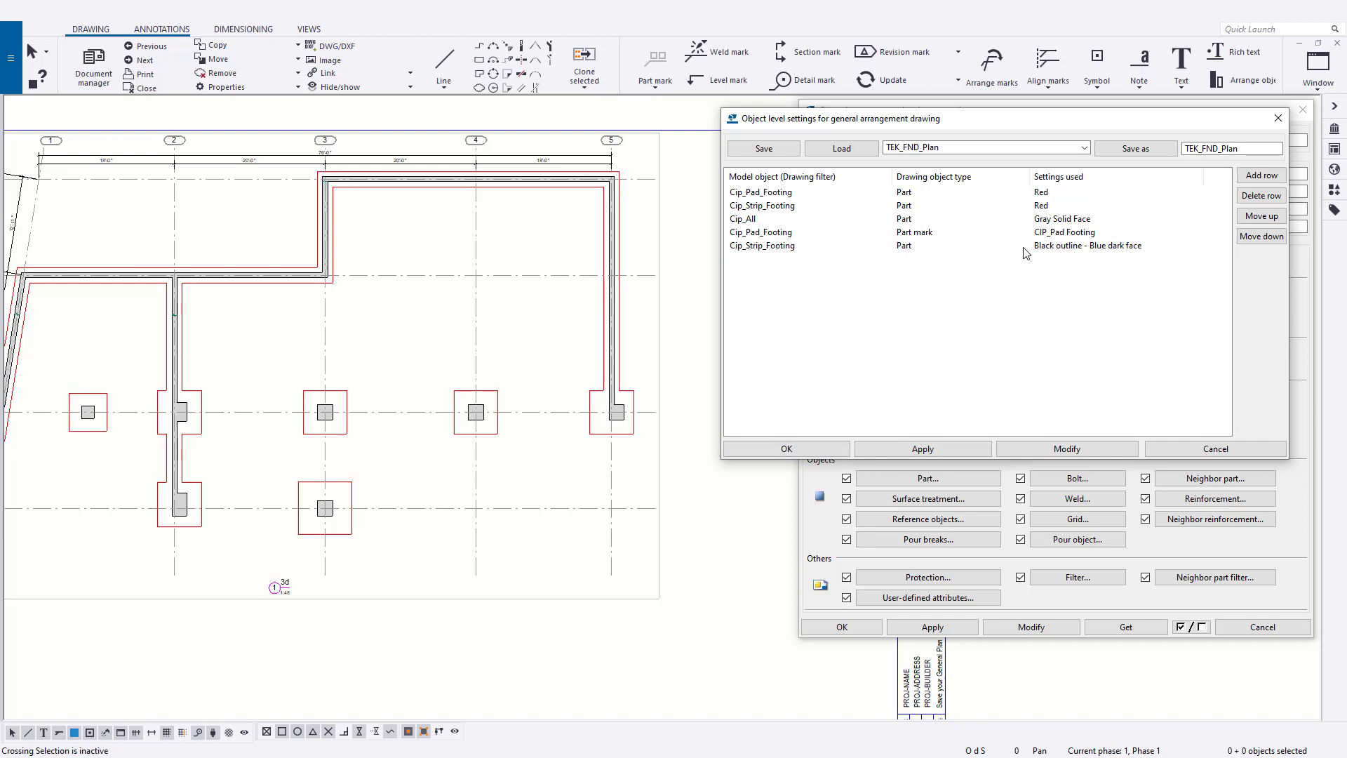
pyautogui.click(995, 252)
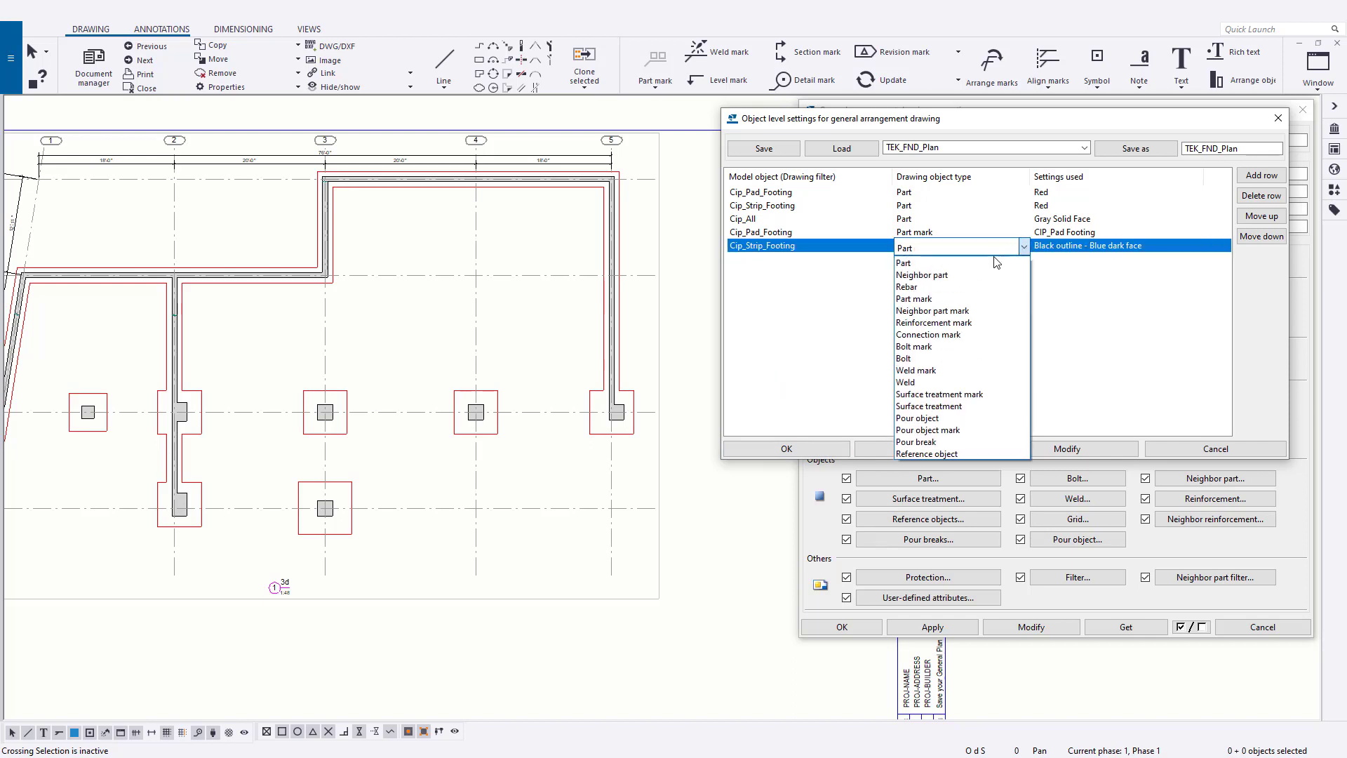
pyautogui.click(992, 298)
pyautogui.click(1106, 247)
pyautogui.click(1106, 252)
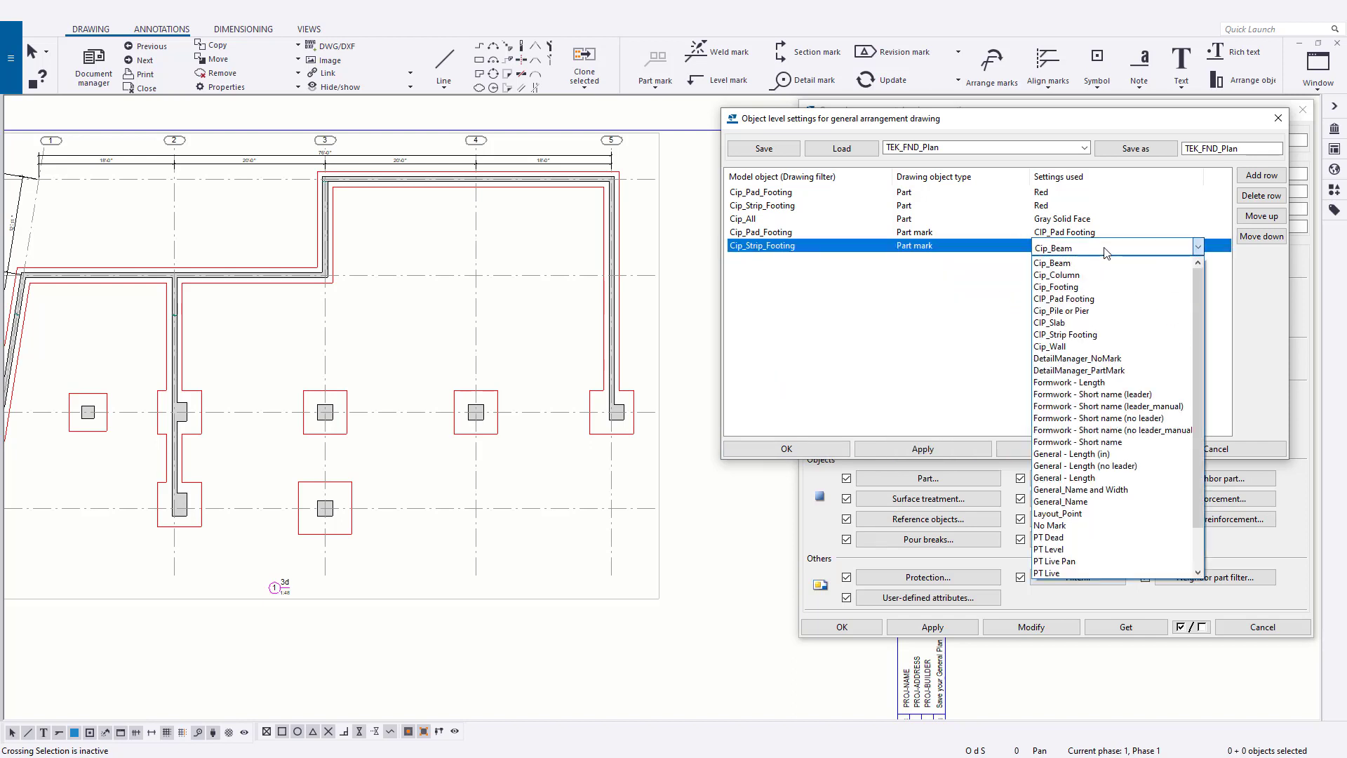
pyautogui.click(1094, 334)
pyautogui.click(982, 337)
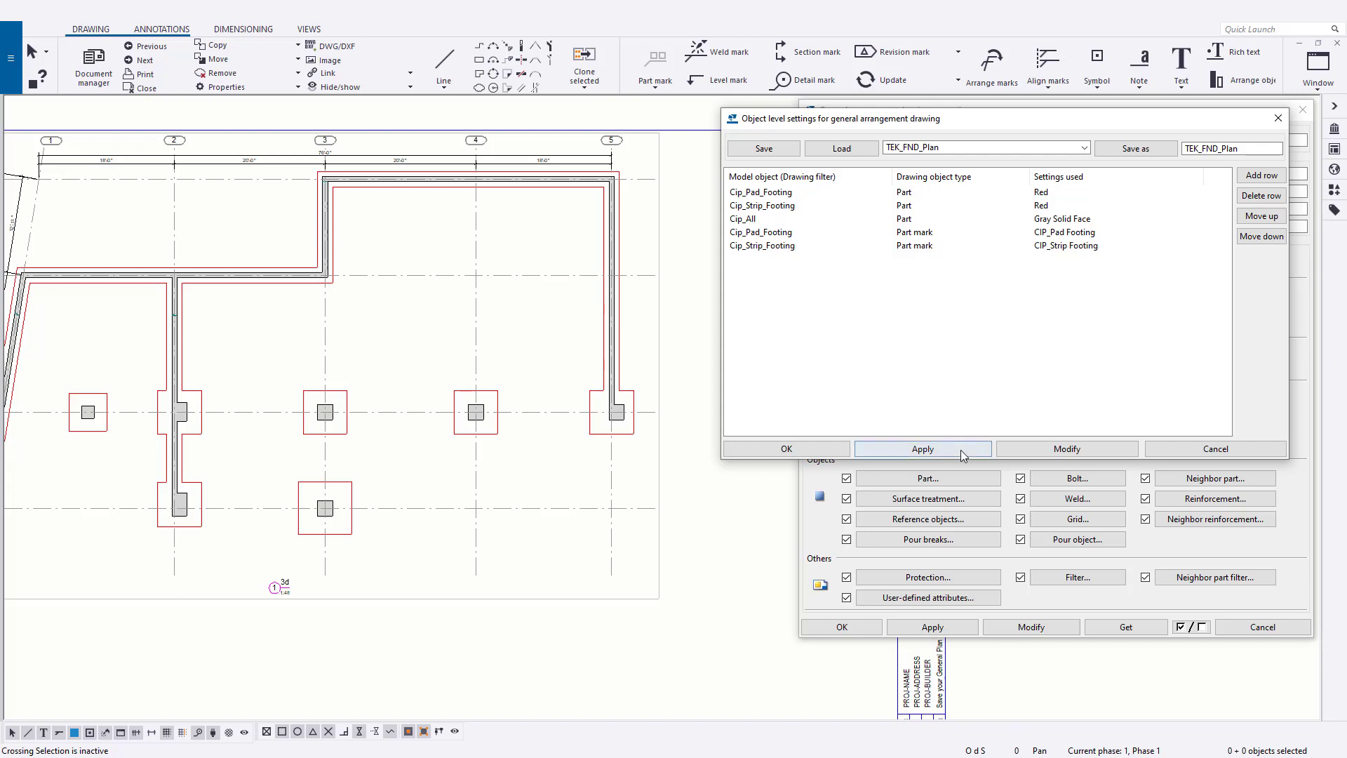
# - Modify the drawing with the new part mark rows and inspect the pad and strip footing marks in the plan
pyautogui.click(1063, 449)
pyautogui.moveTo(455, 562); pyautogui.dragTo(579, 567, button='middle')
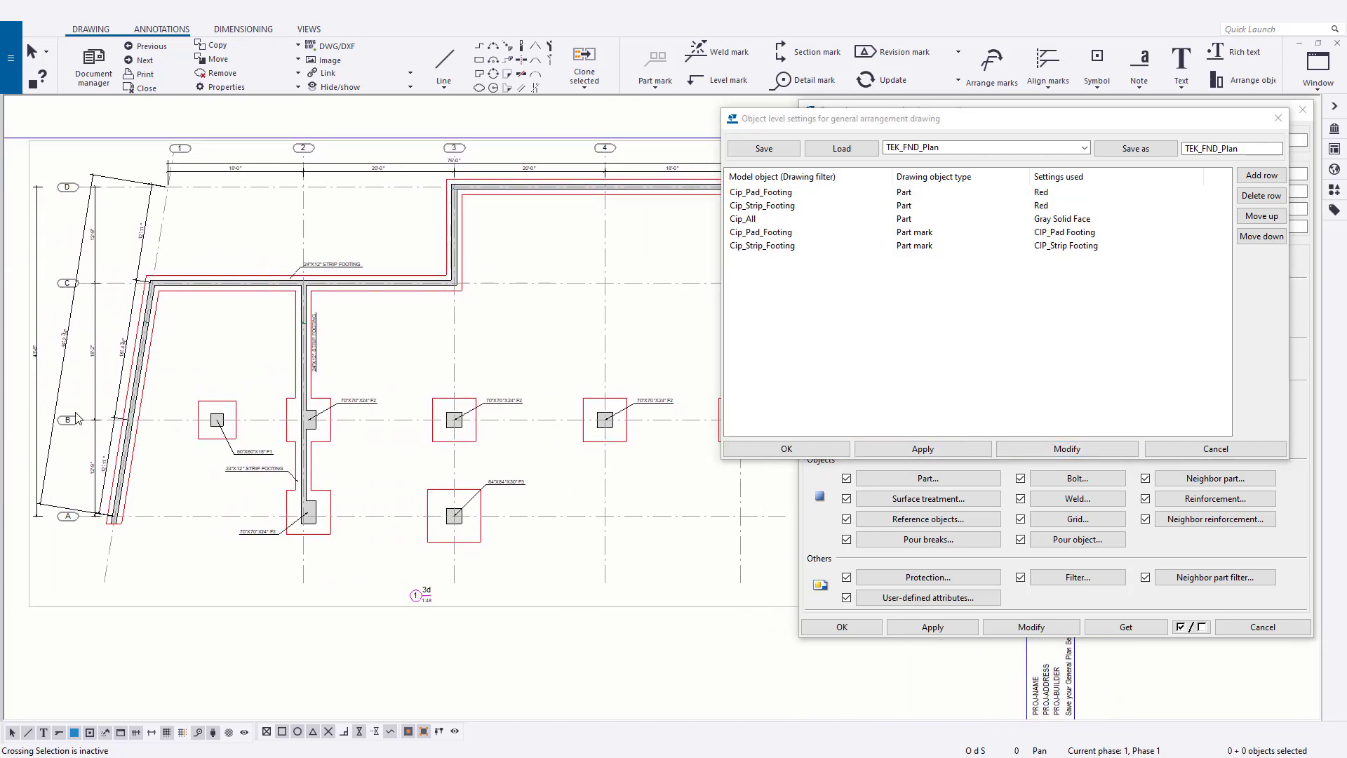
pyautogui.scroll(-2, 335, 447)
pyautogui.moveTo(507, 491); pyautogui.dragTo(482, 456, button='middle')
pyautogui.scroll(5, 456, 445)
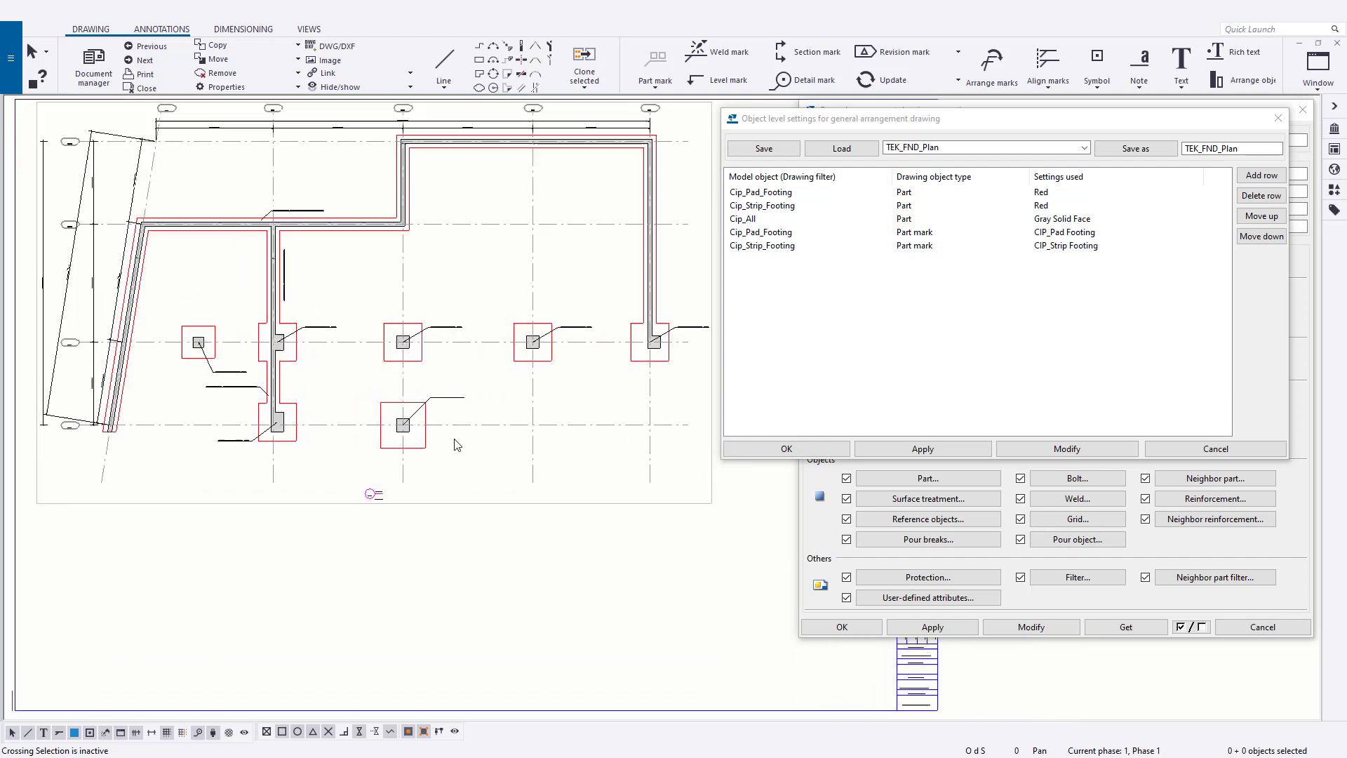
pyautogui.scroll(-5, 441, 400)
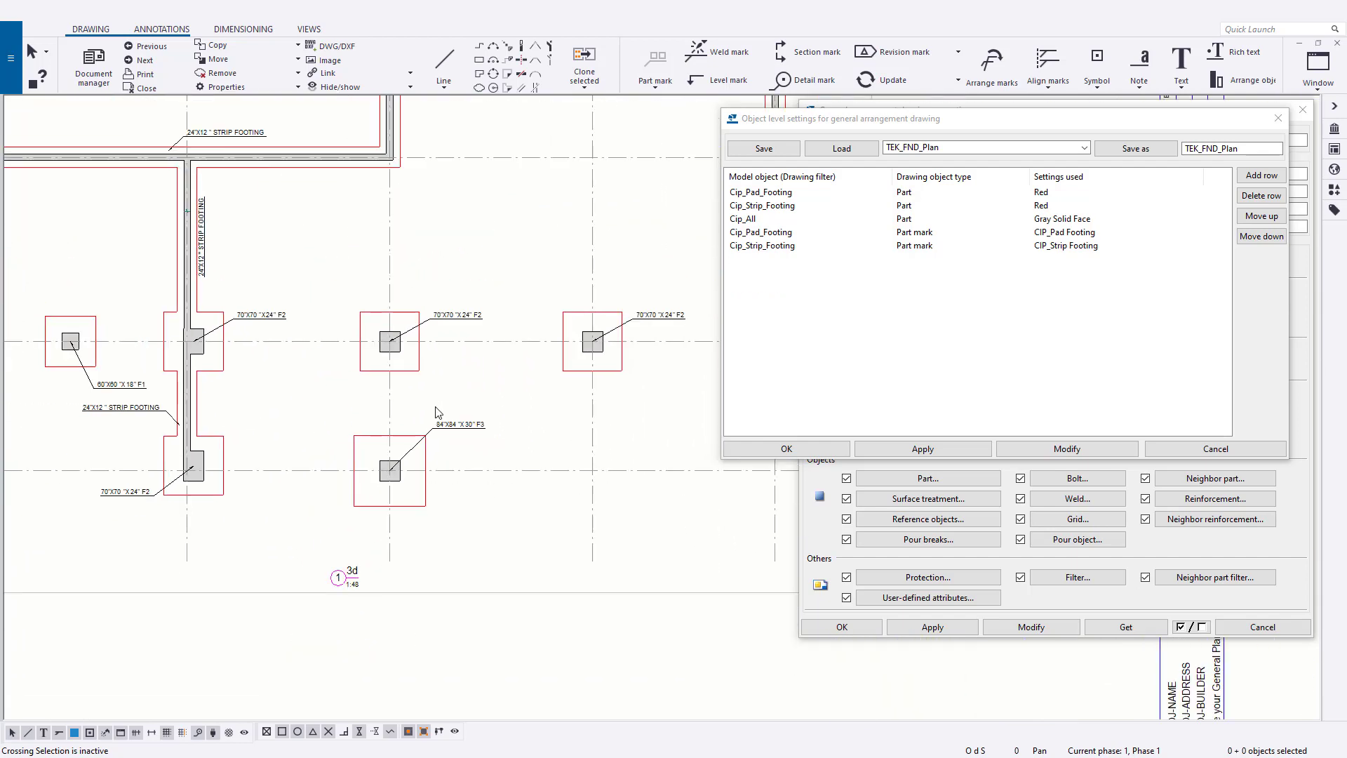
pyautogui.moveTo(575, 492); pyautogui.dragTo(581, 481, button='middle')
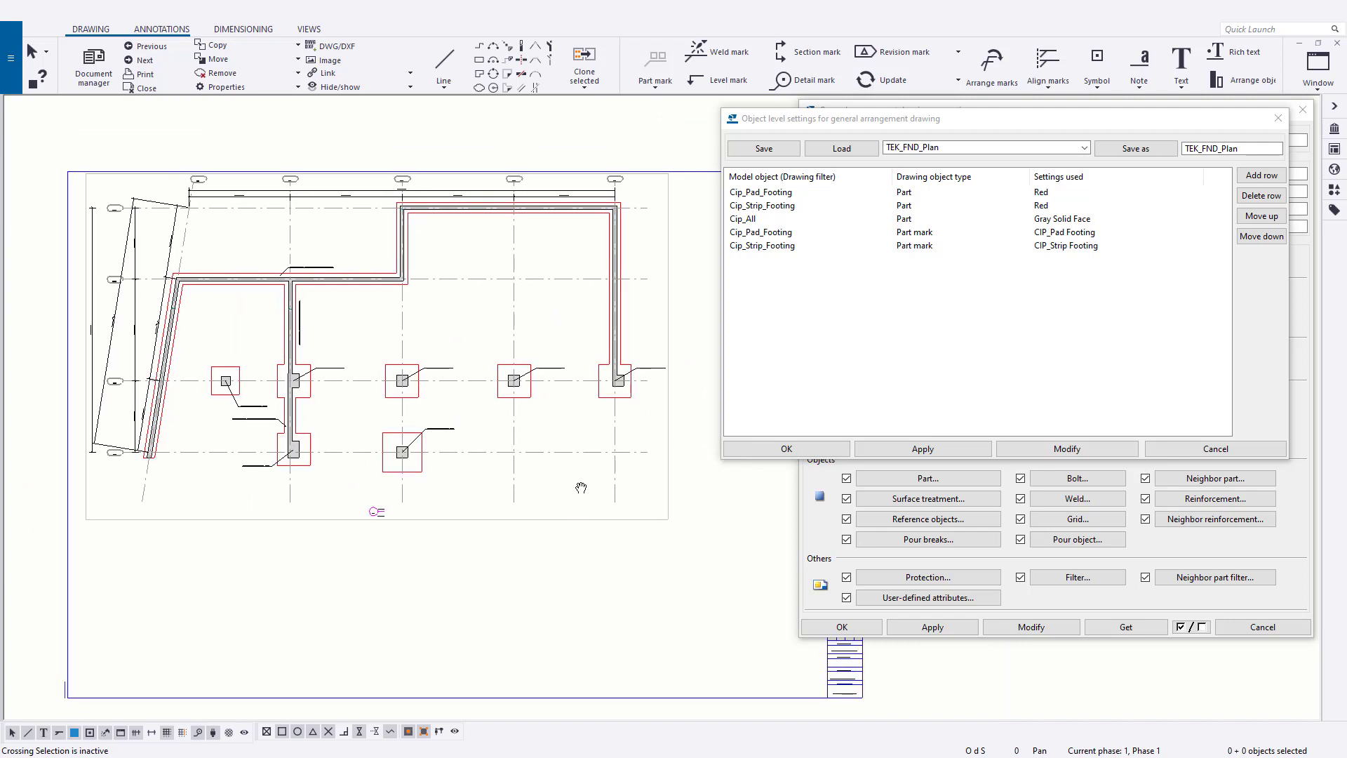
# - Save the object level settings as TEK_FND_Plan, then accept and close both the settings and the drawing properties
pyautogui.click(1113, 155)
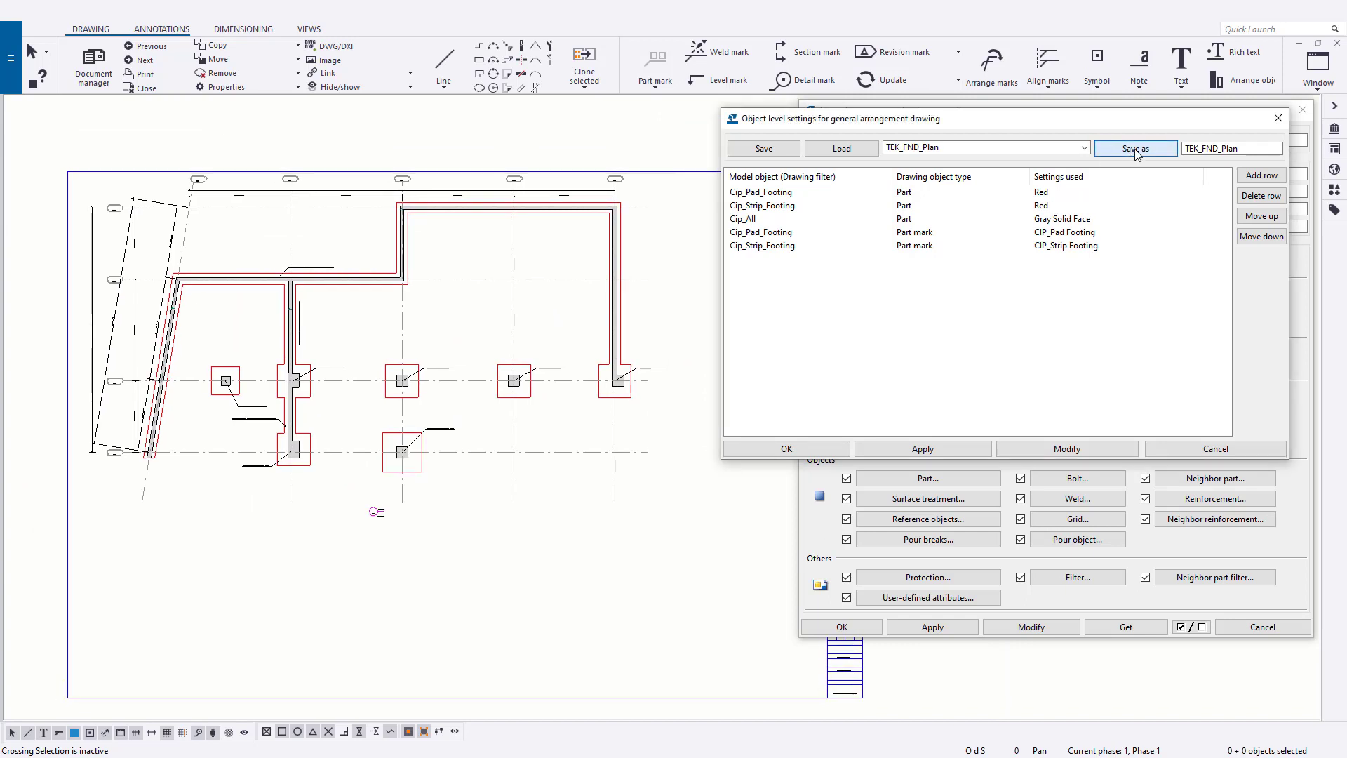
pyautogui.click(787, 448)
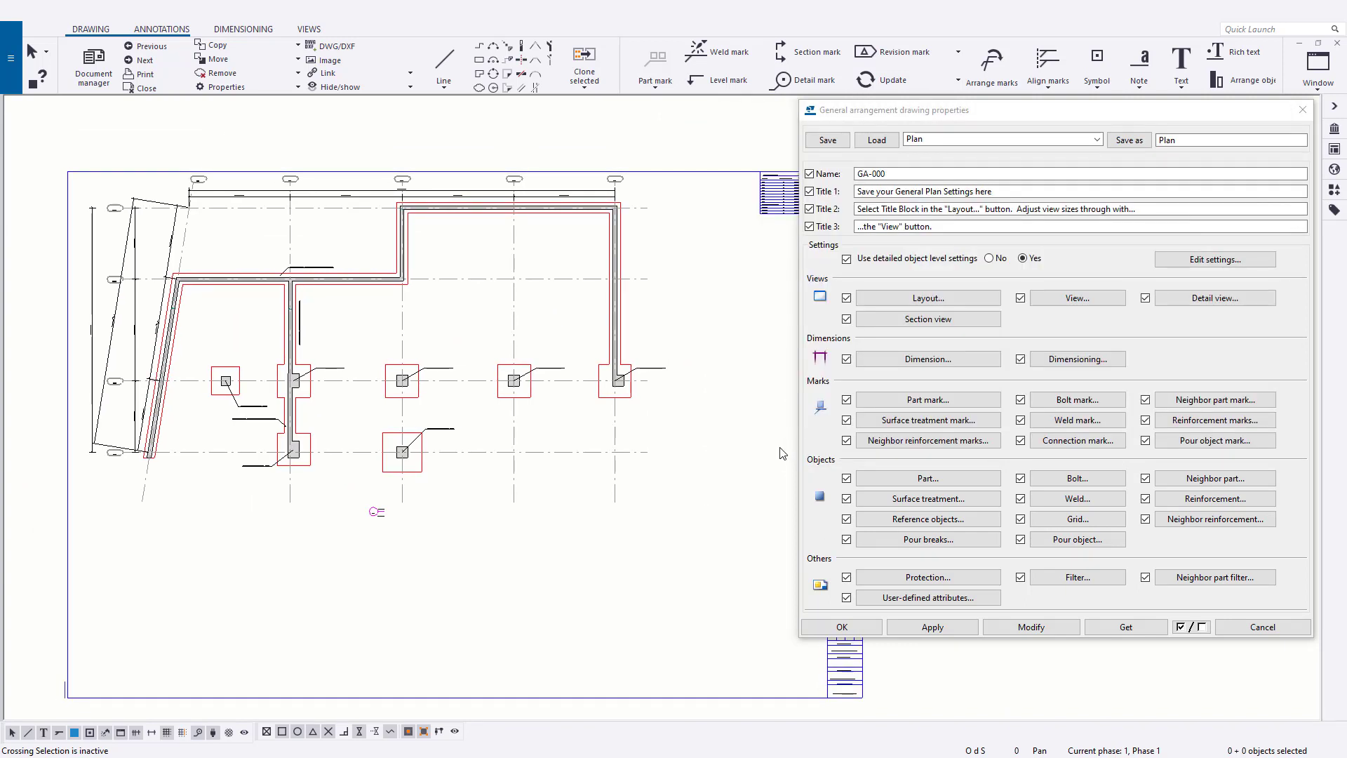
pyautogui.click(849, 626)
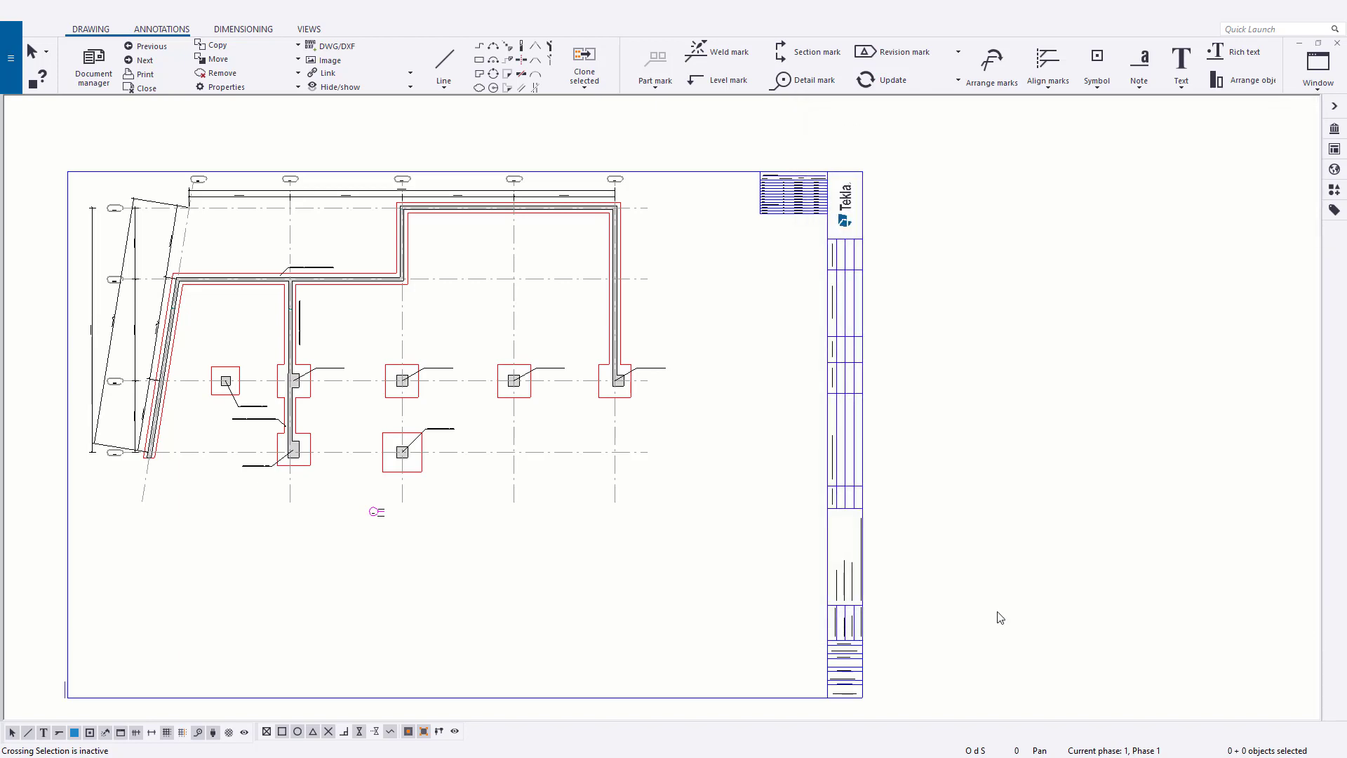
pyautogui.moveTo(495, 589)
pyautogui.mouseDown(button='middle')
pyautogui.moveTo(578, 550)
pyautogui.moveTo(654, 558)
pyautogui.mouseUp(button='middle')
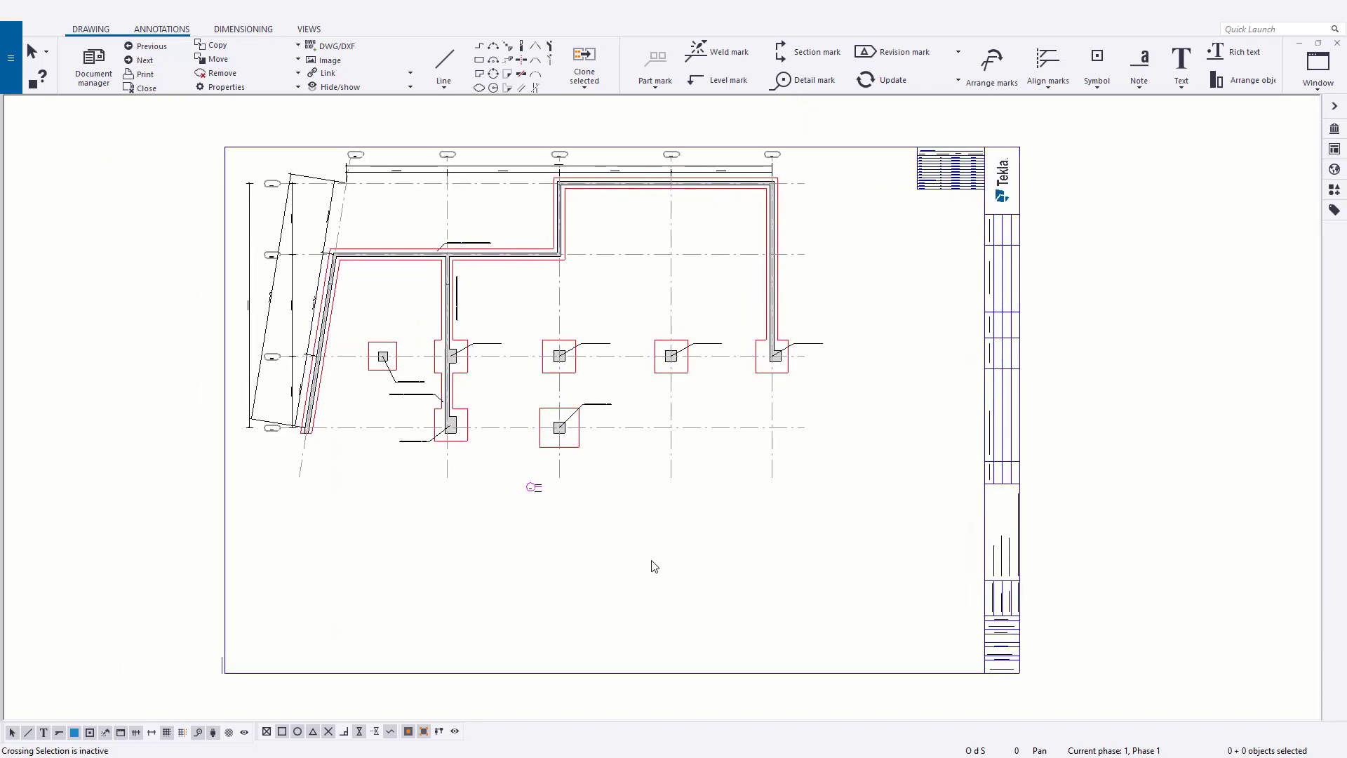